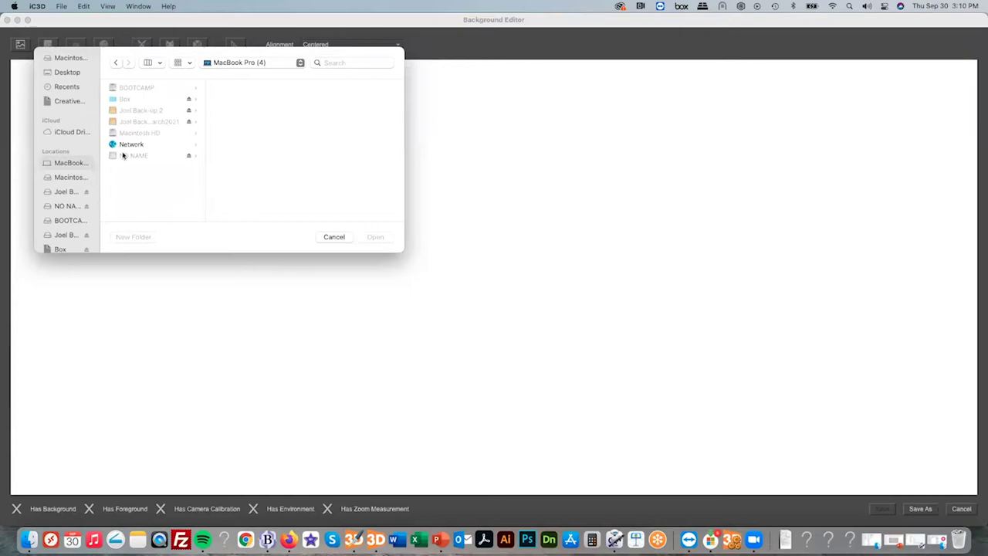
Browse to Desktop > WIP > IC3D Demo > 01 Bulleit > Background Image and load Barrels backdrop.jpg.
click(193, 133)
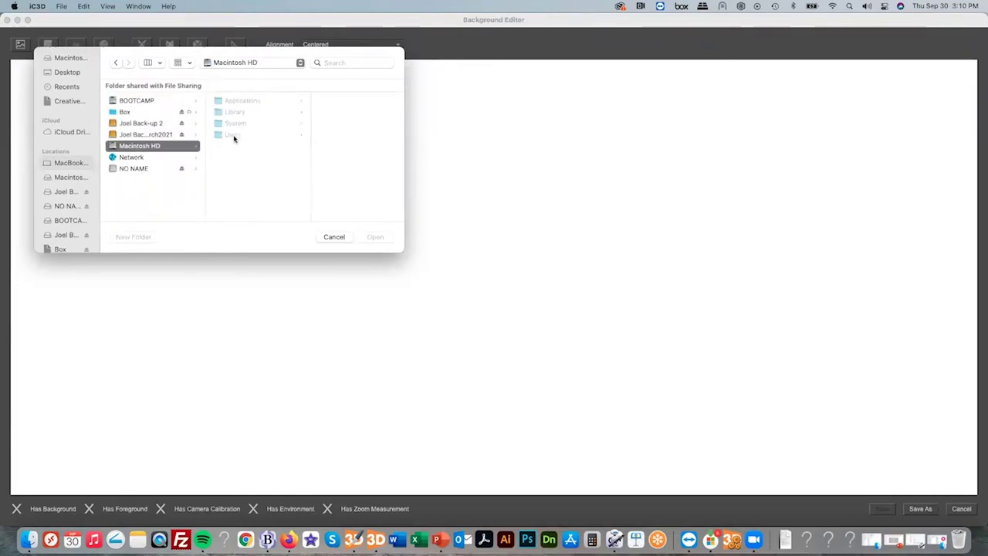
click(234, 135)
click(332, 112)
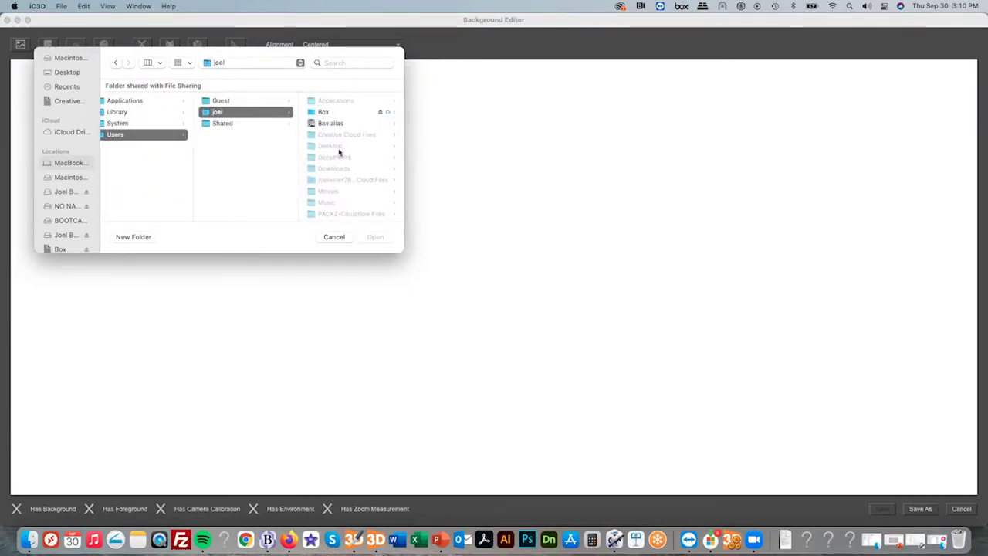
click(340, 147)
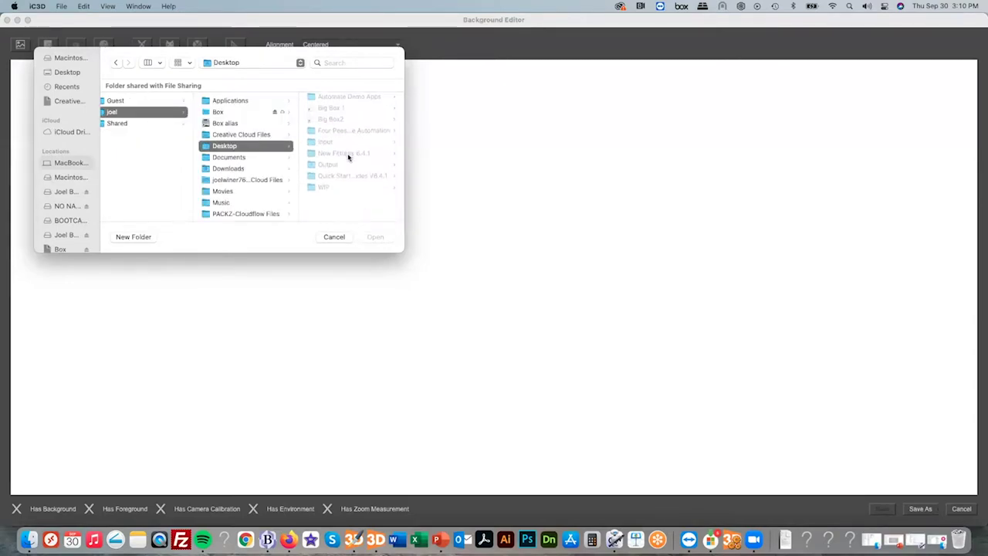
click(342, 190)
scroll(340, 143, down, 10)
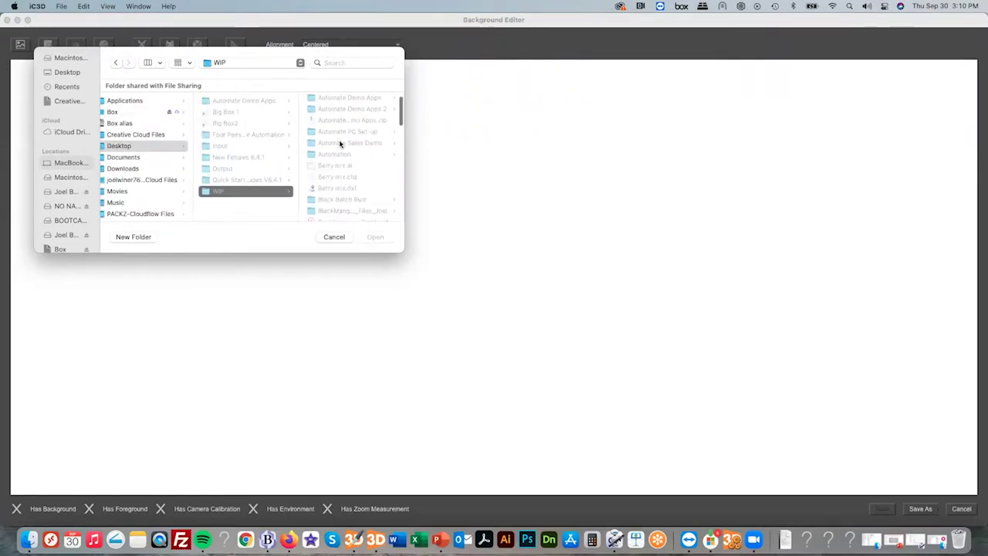
click(337, 131)
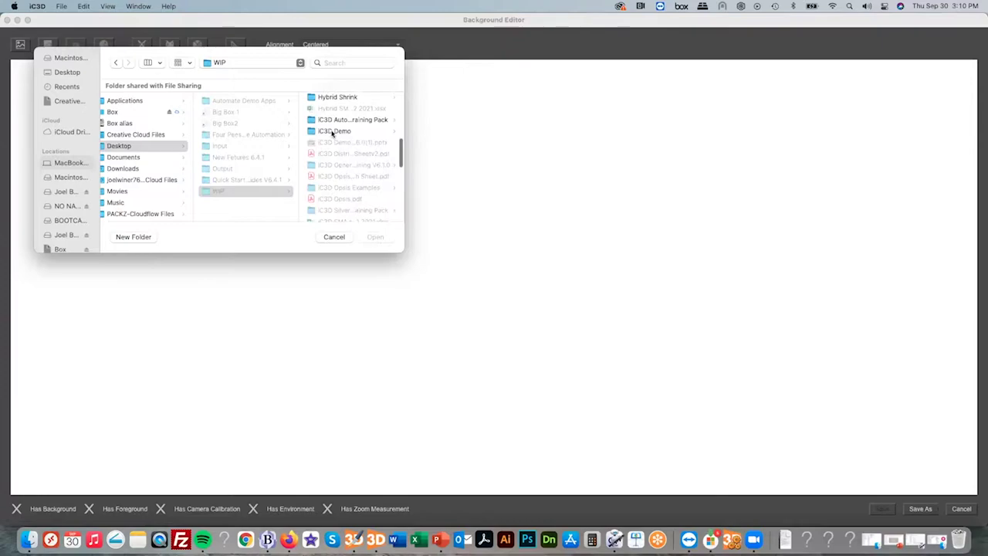
click(331, 101)
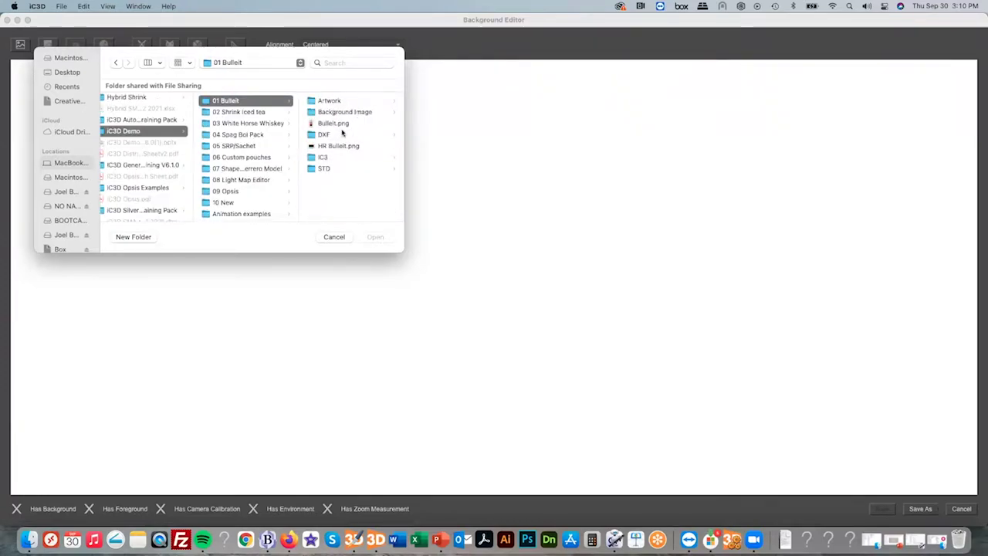
click(342, 112)
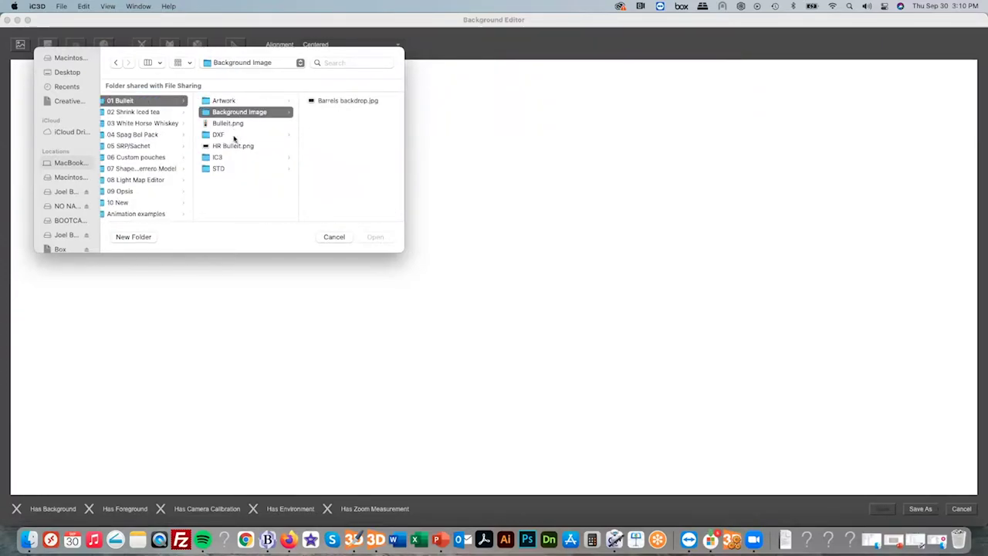
double_click(340, 101)
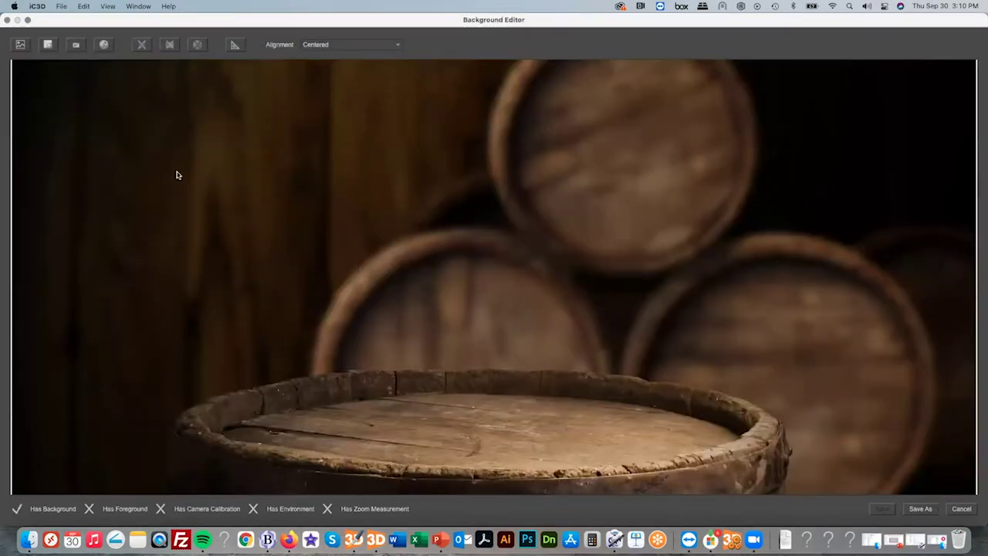
Save the barrel backdrop as a new dynamic background named 'Barrells'.
click(921, 509)
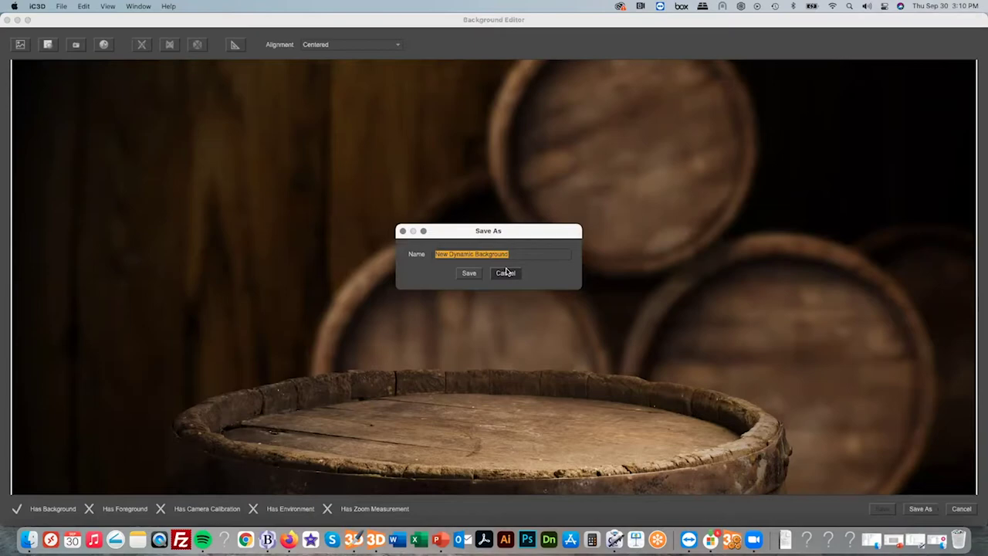
text(Barrels)
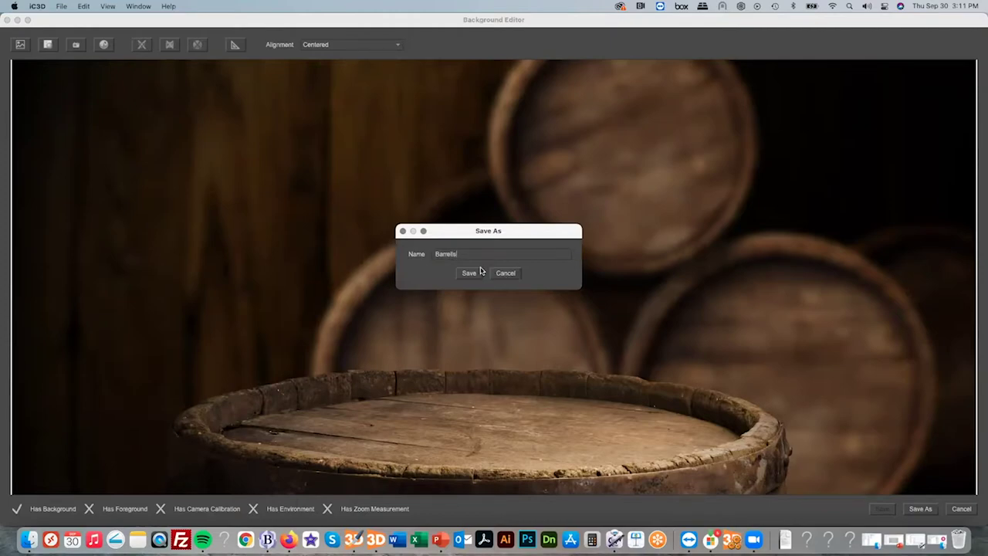
click(469, 273)
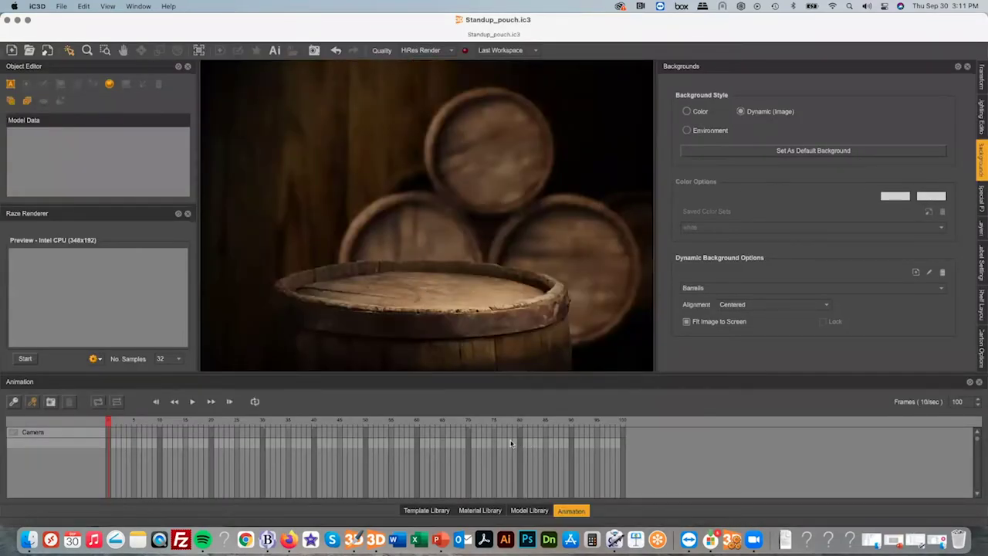
Browse the Template Library thumbnails past Cellophane Wrap to reach the Shape Modeller template.
click(437, 511)
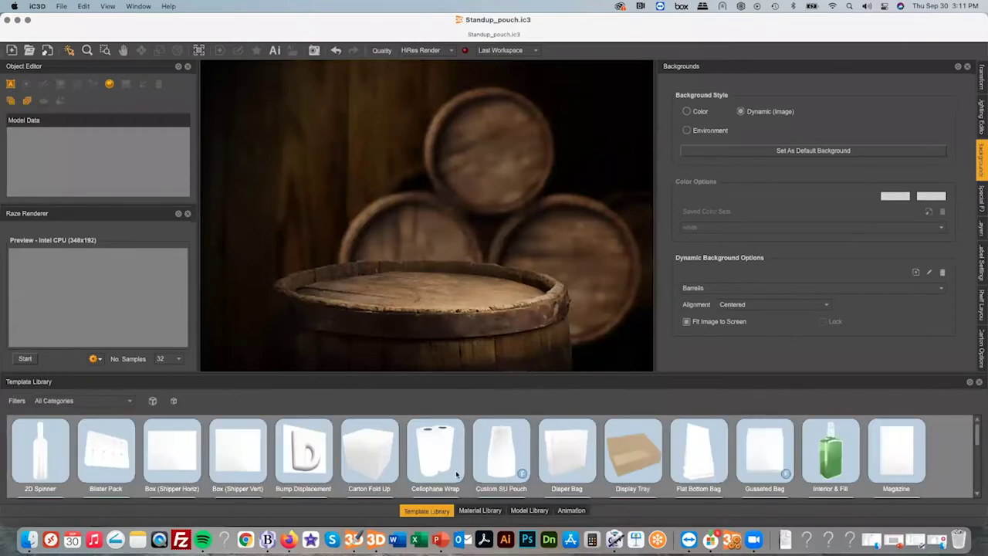
click(435, 455)
scroll(450, 467, down, 2)
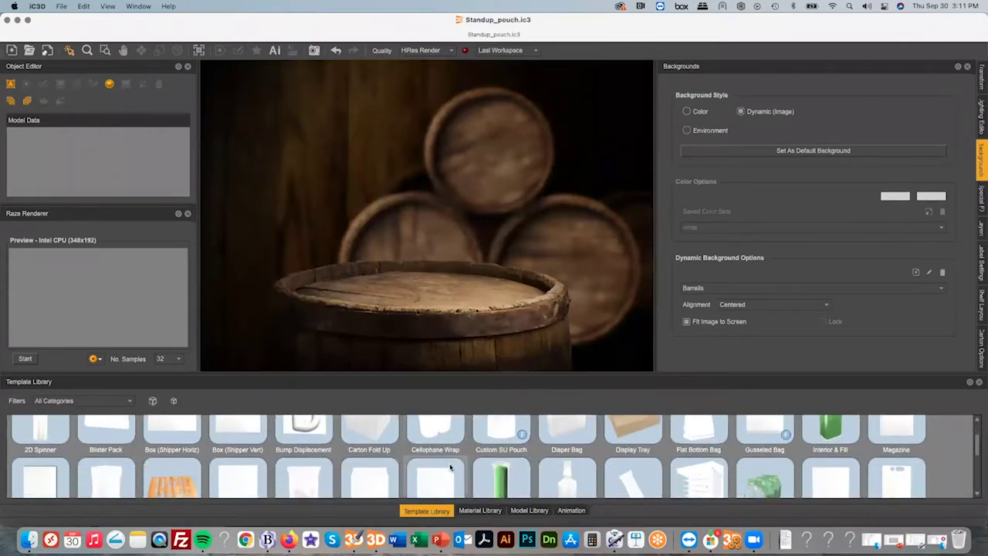
scroll(559, 466, up, 2)
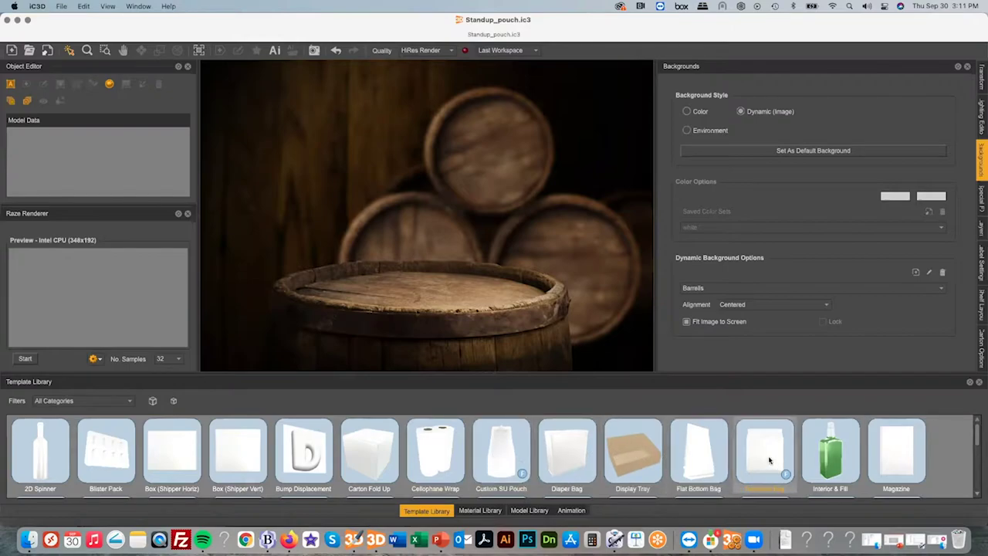
scroll(765, 459, down, 5)
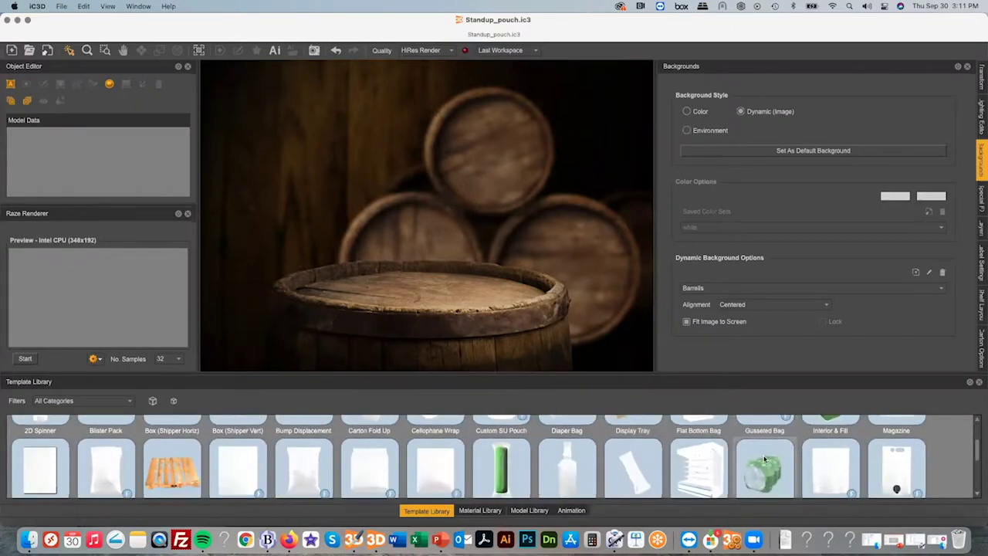
scroll(765, 460, up, 2)
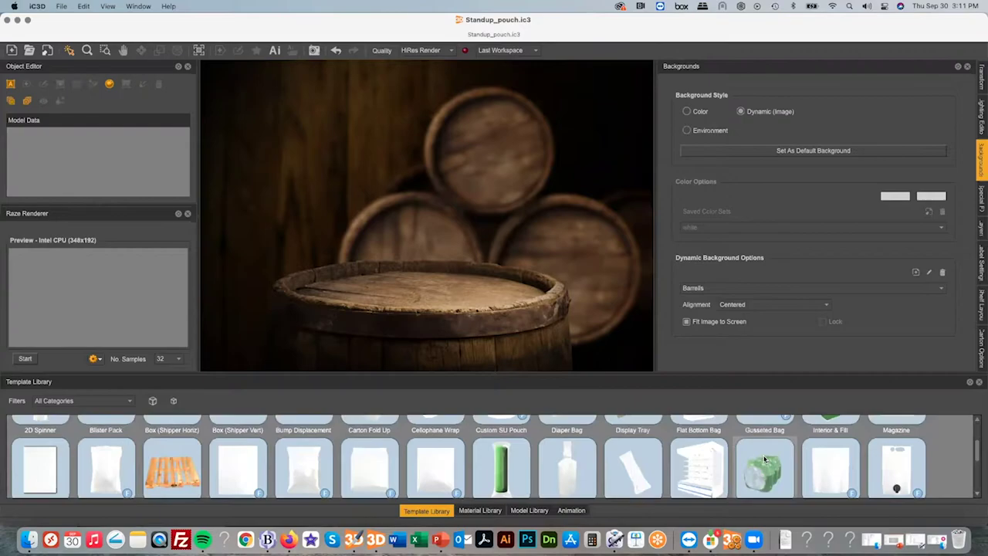
scroll(541, 461, down, 1)
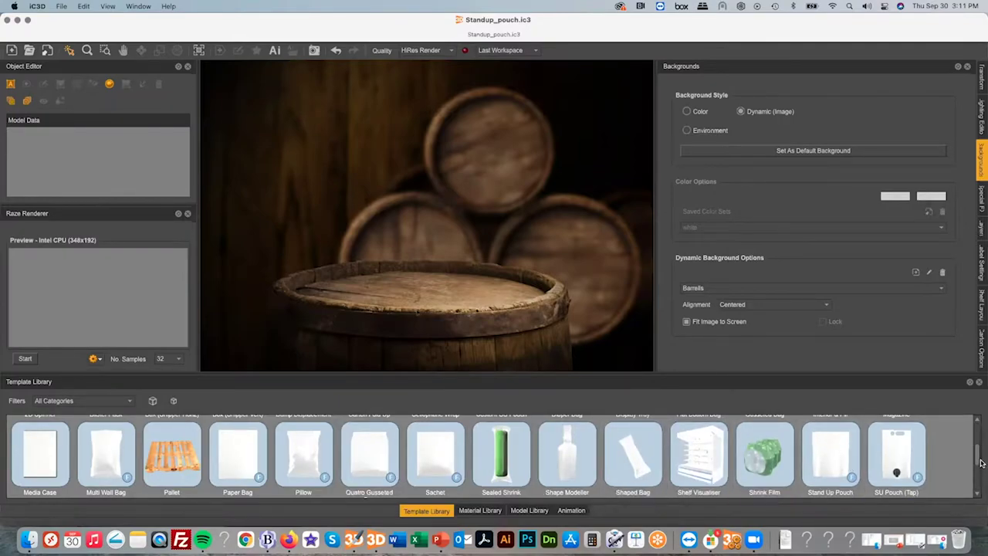
drag(977, 456, 976, 486)
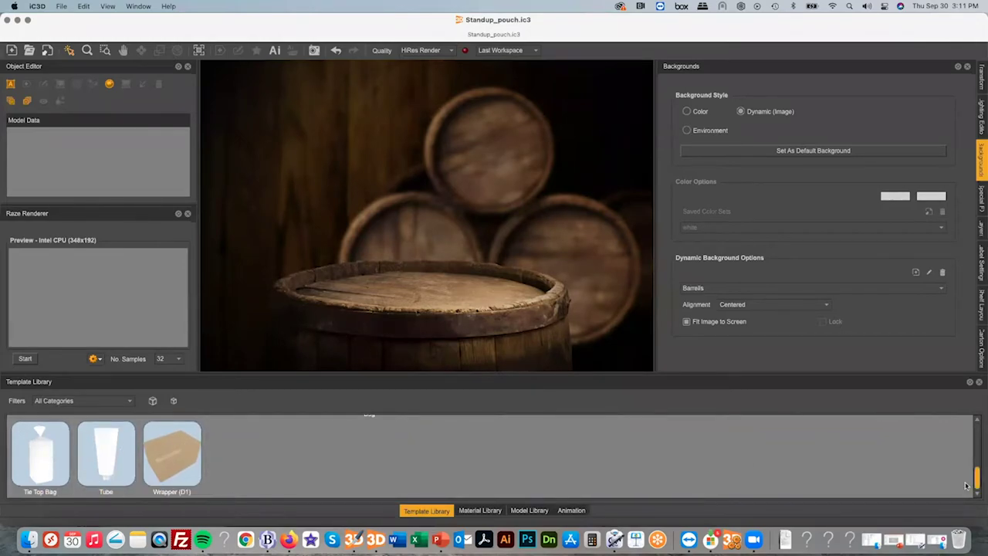
drag(977, 478, 976, 461)
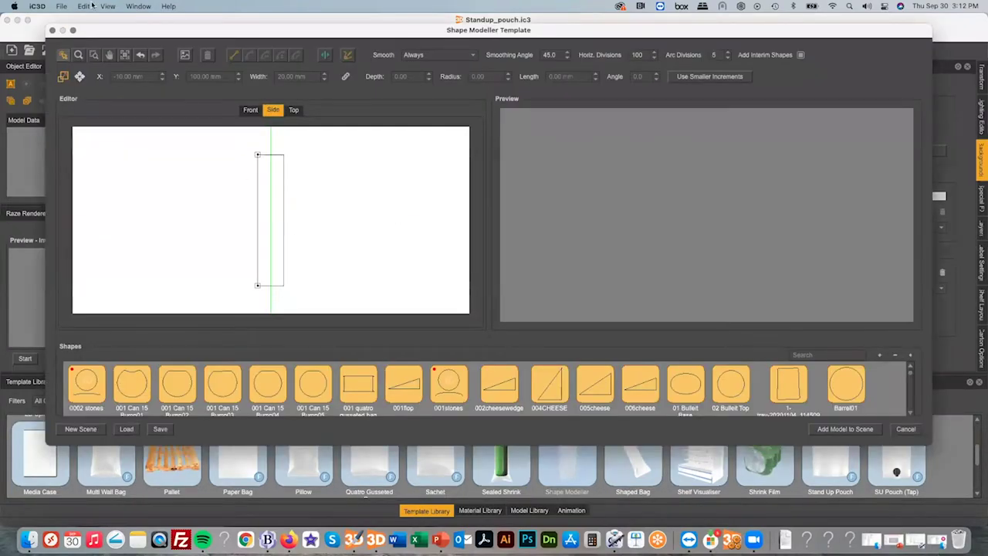
Maximise the Shape Modeller window and start choosing an image for its editor background.
click(74, 31)
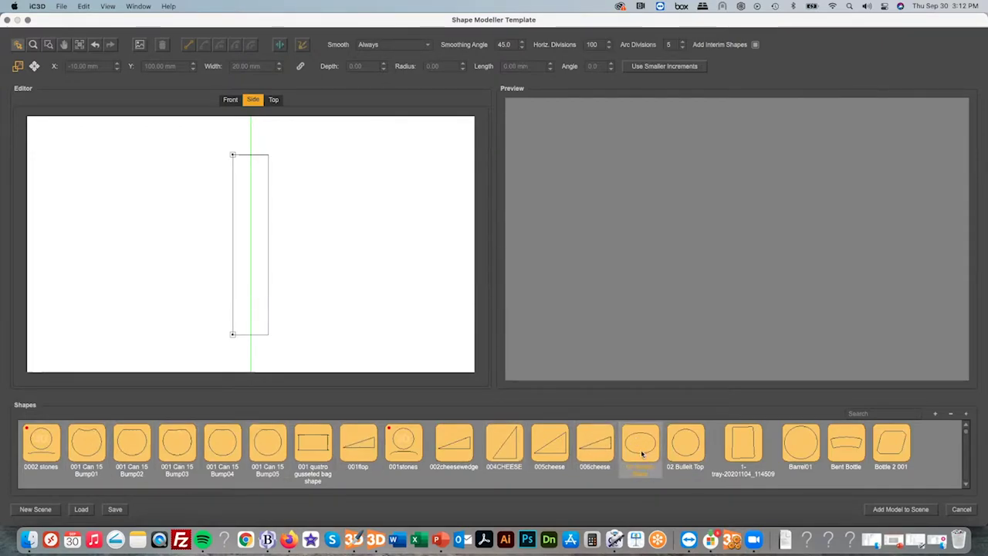
mouse_move(642, 454)
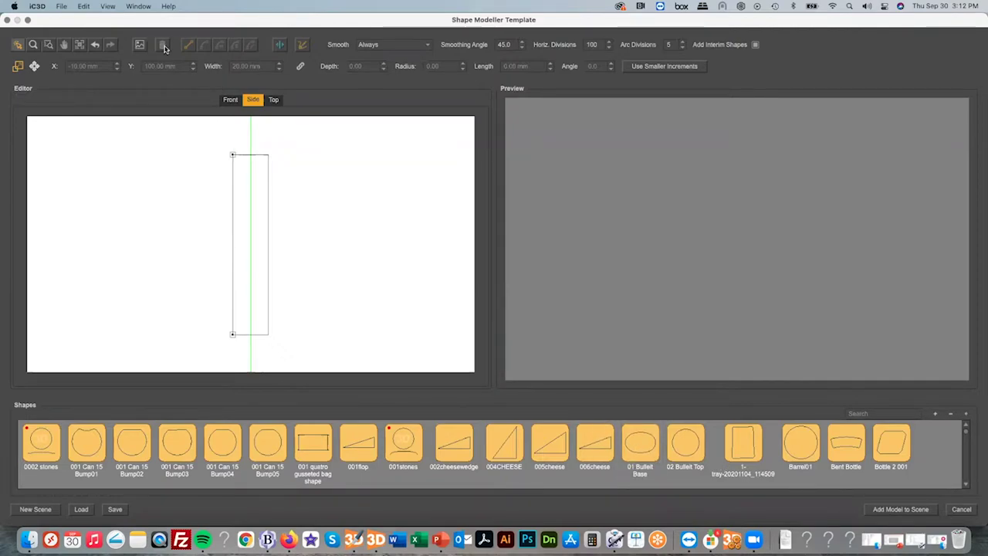
click(140, 44)
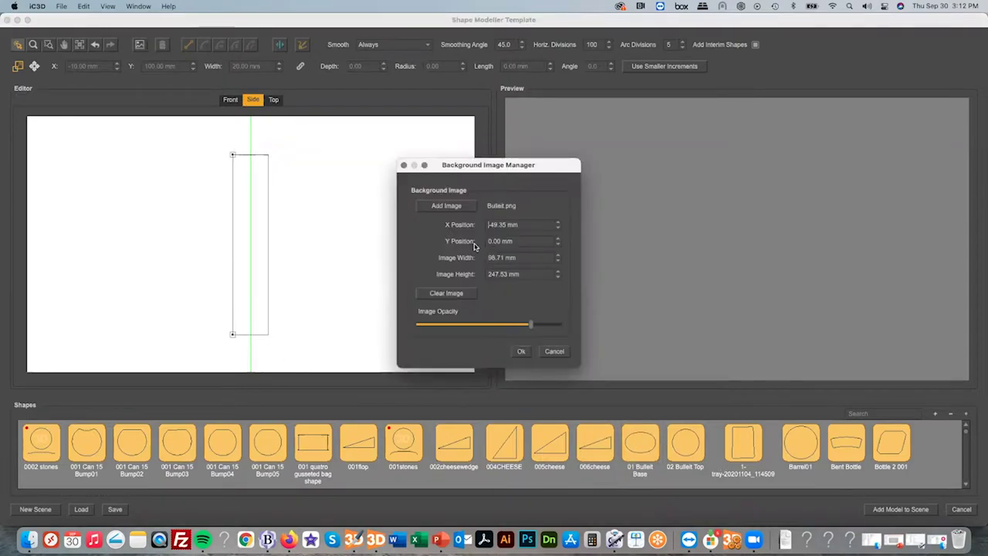
click(459, 208)
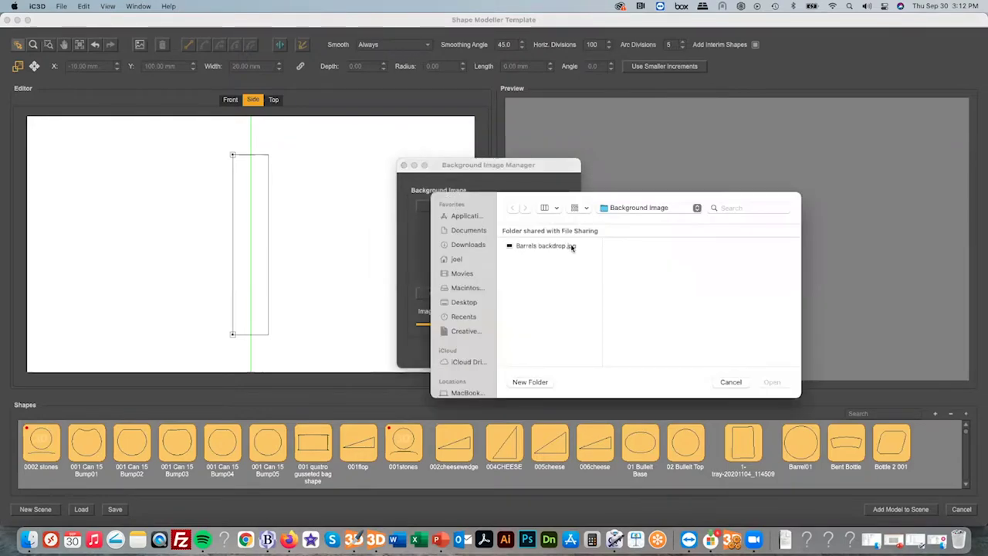
Load Bulleit.png from the 01 Bulleit folder as the editor's background image.
click(638, 212)
click(624, 219)
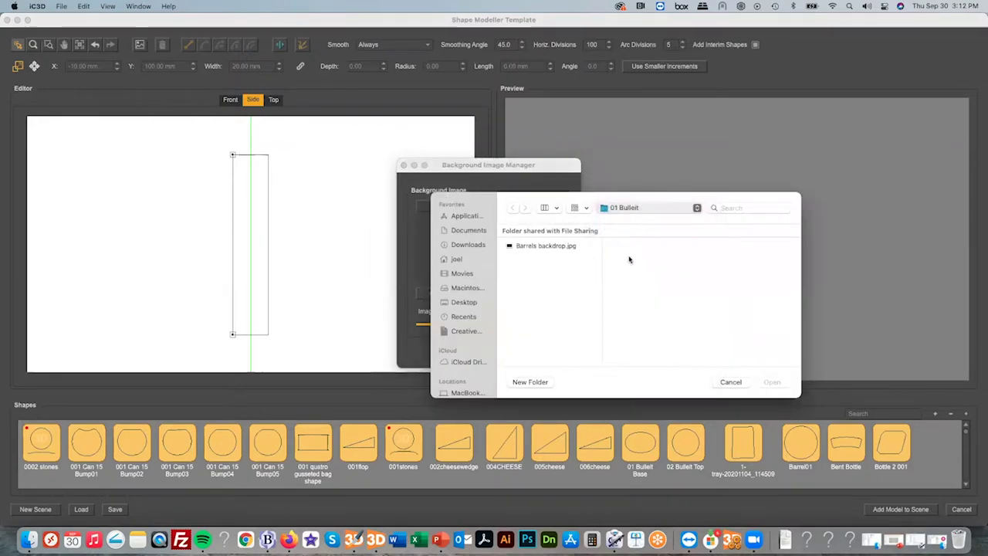
double_click(731, 269)
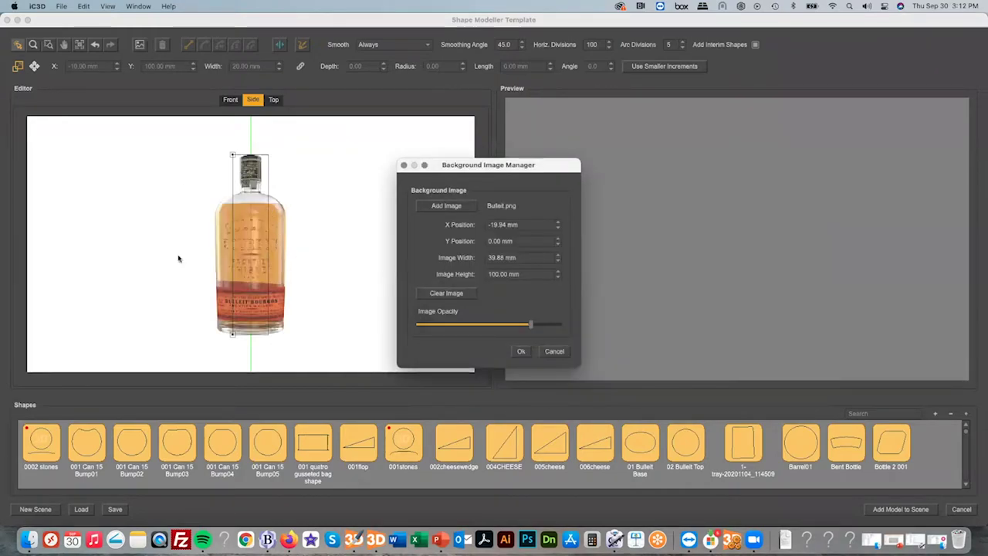
click(521, 353)
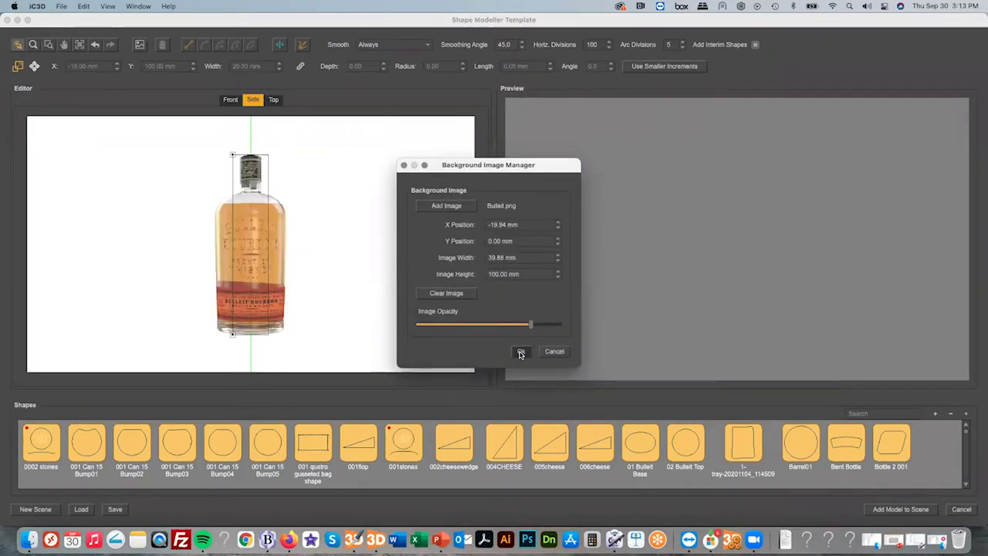
Set the image's X Position to -49.35 and Image Width to 96.71, keeping the changes.
click(514, 225)
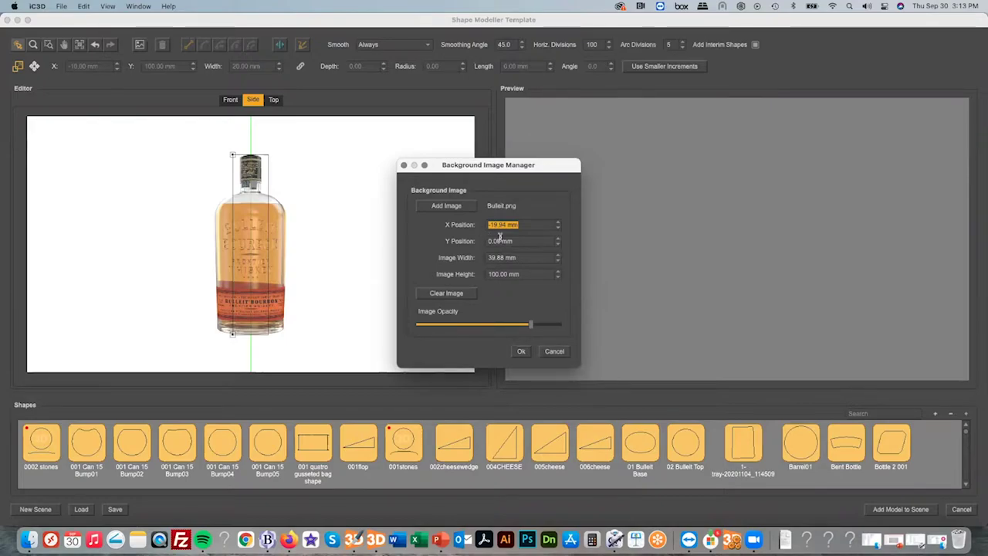
text(-49.35)
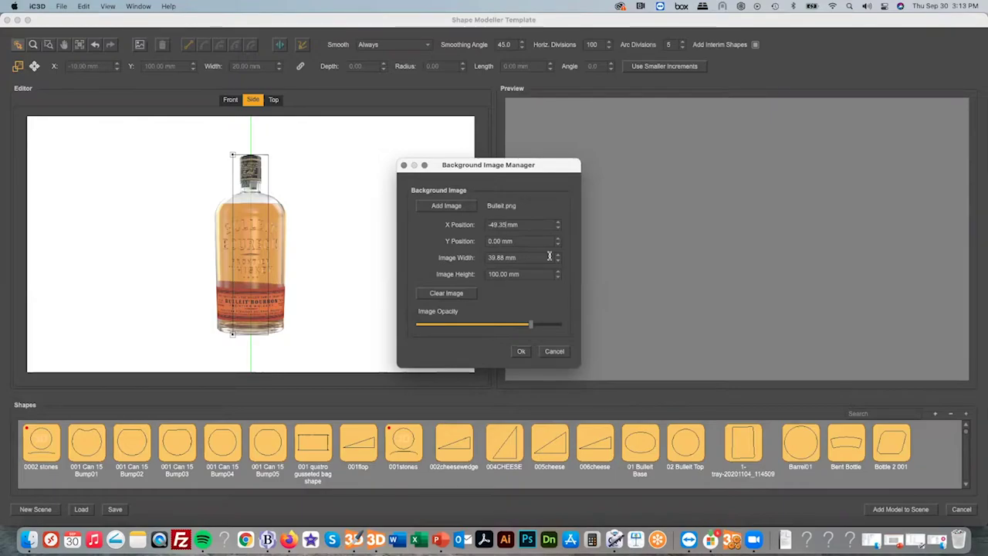
double_click(523, 257)
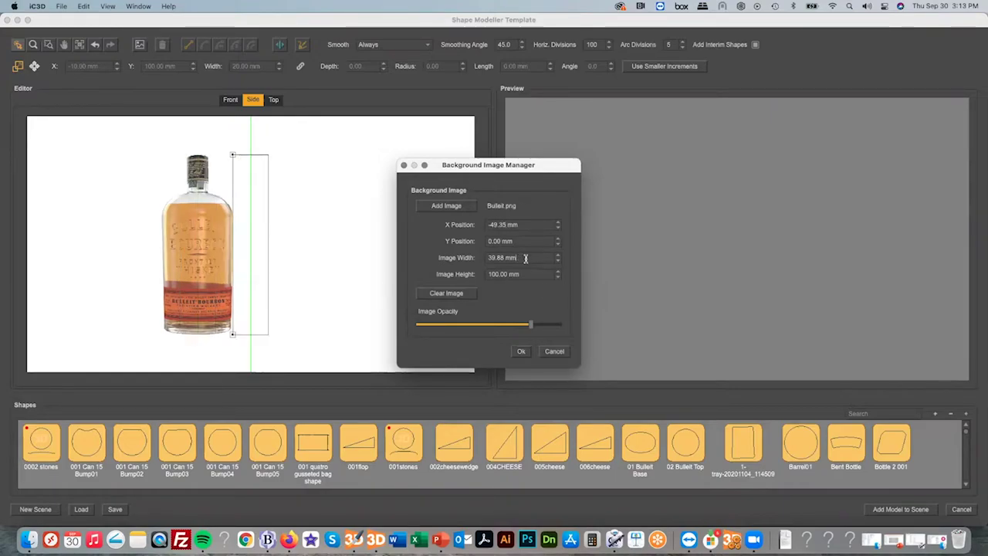
text(96.71)
key(Return)
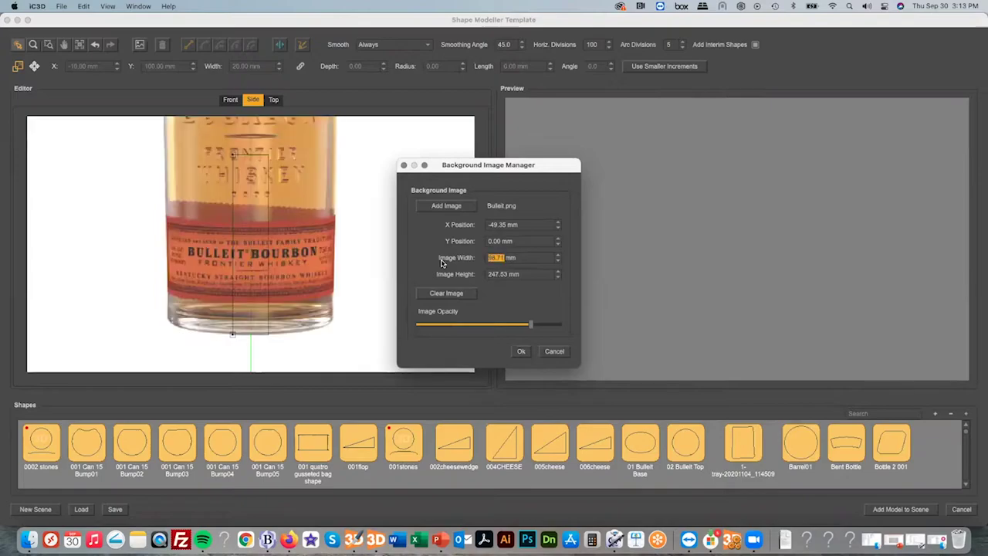
click(522, 351)
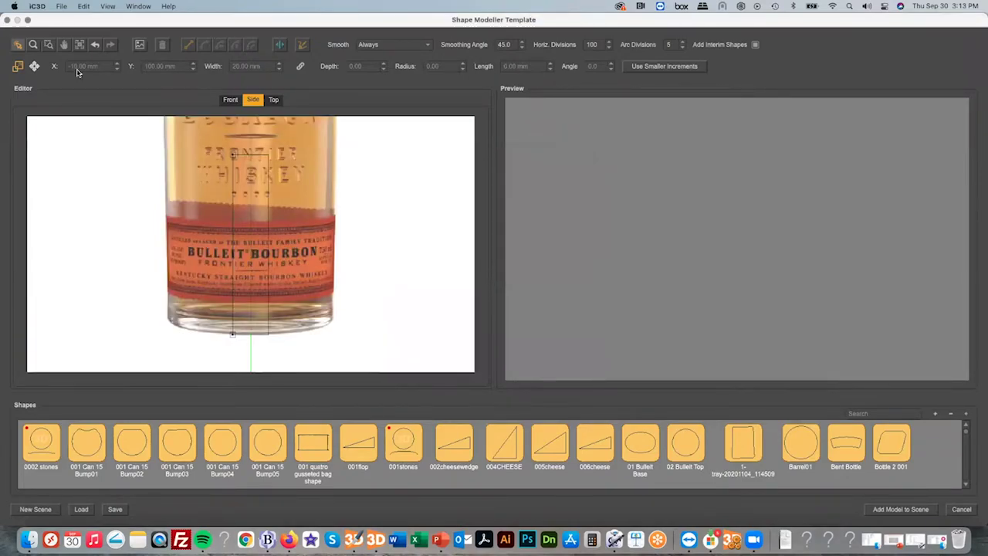
Extend the axis line to the bottle's top, fit the view, and set smoothing to Never.
scroll(231, 159, down, 5)
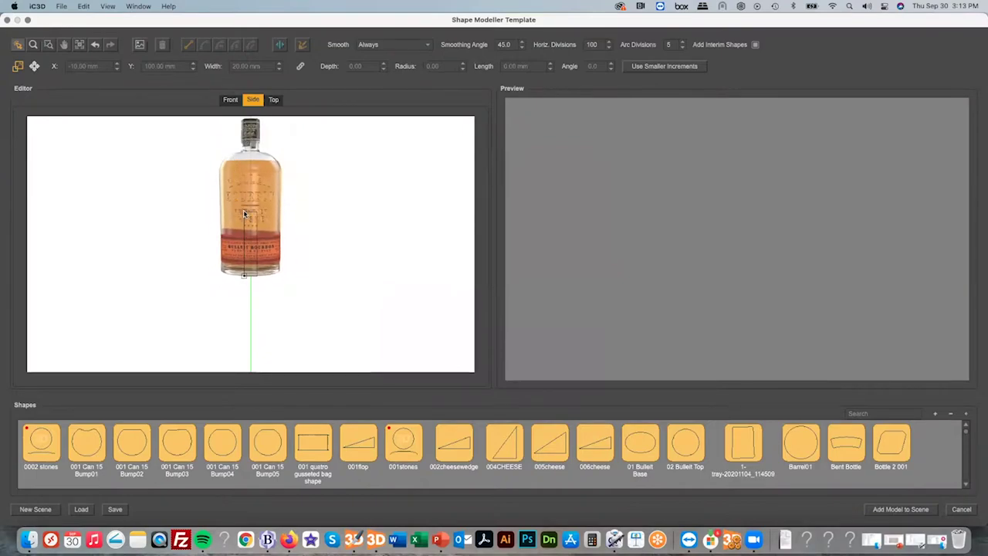
drag(243, 209, 242, 121)
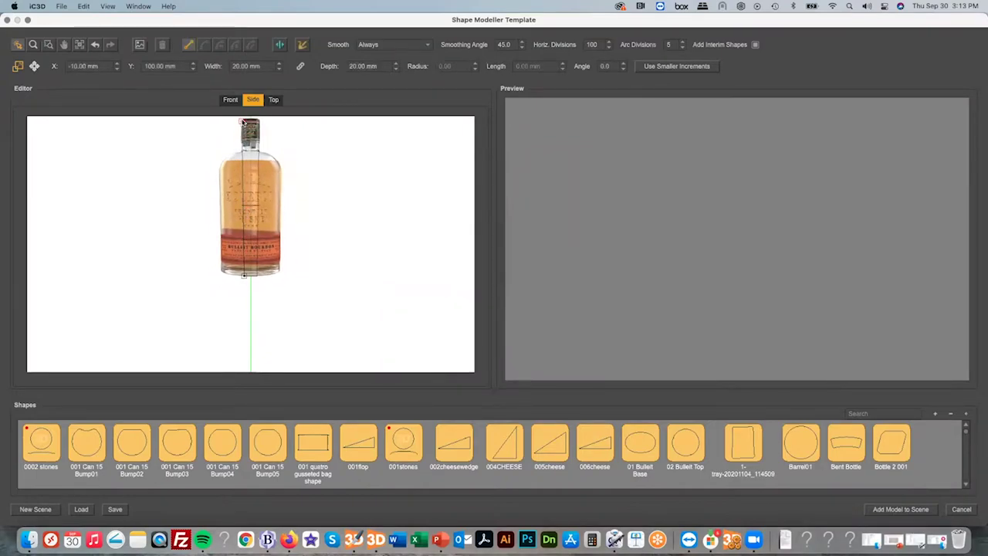
click(80, 45)
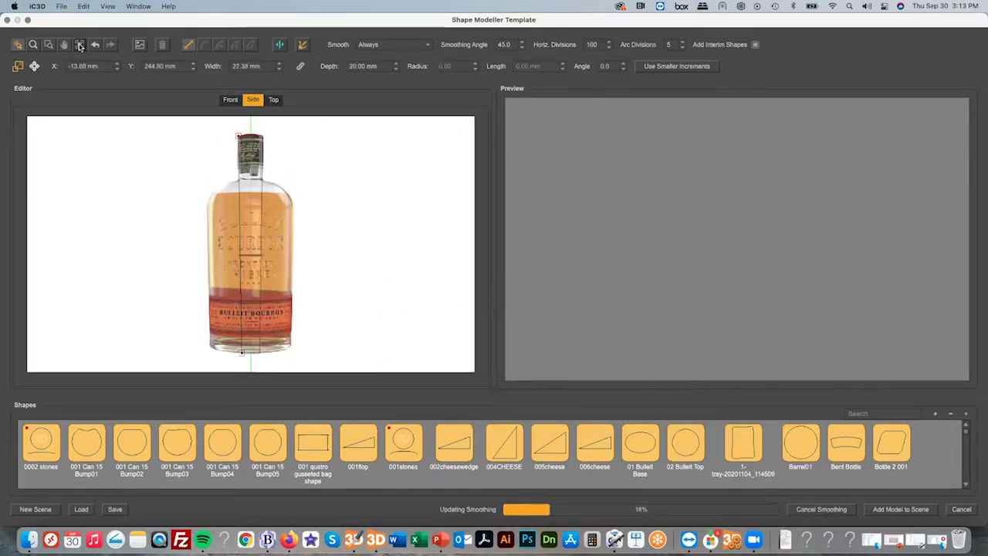
click(399, 46)
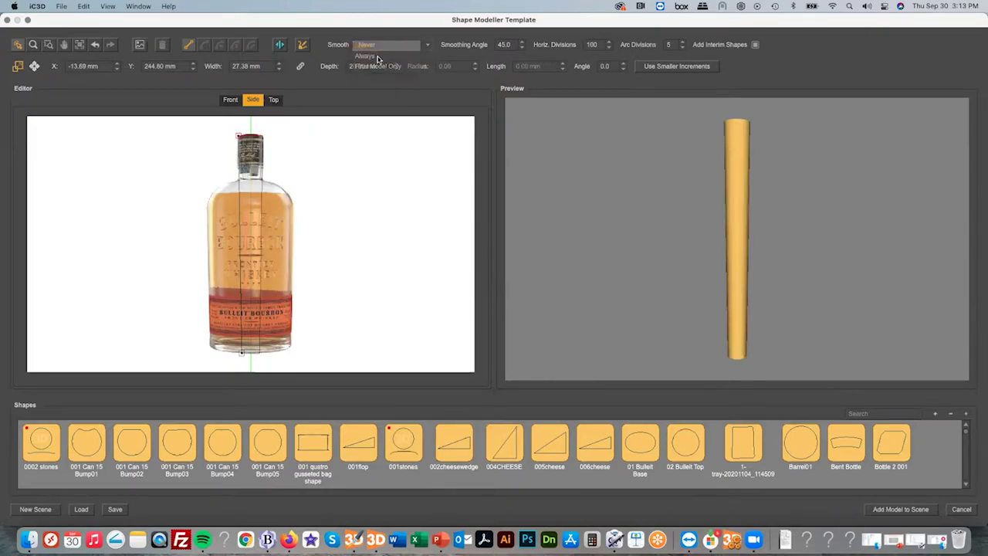
click(366, 46)
Drop the 01 Bulleit Base shape onto the bottle outline, stretching it up to the shoulder.
double_click(630, 448)
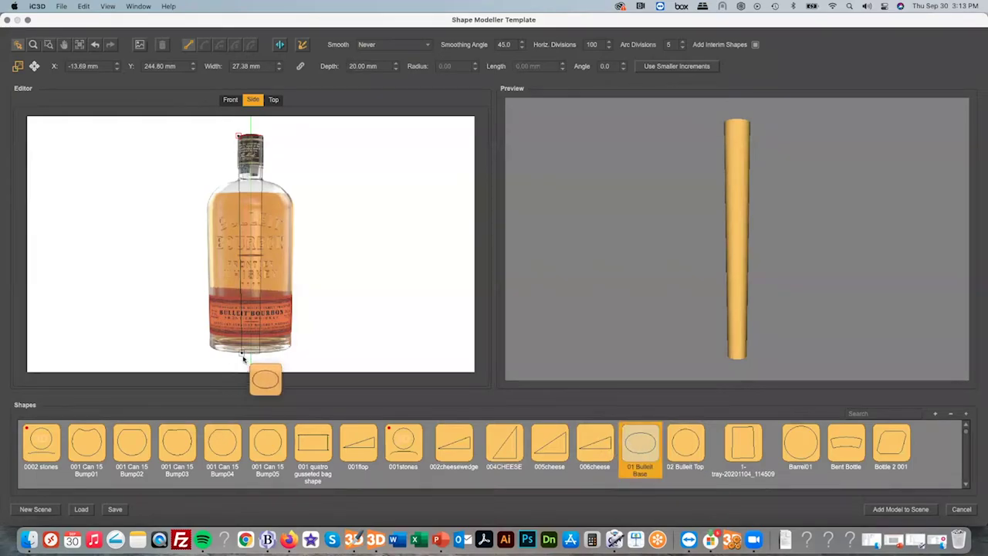
mouse_move(639, 447)
mouse_down()
mouse_move(194, 342)
mouse_move(210, 352)
mouse_up()
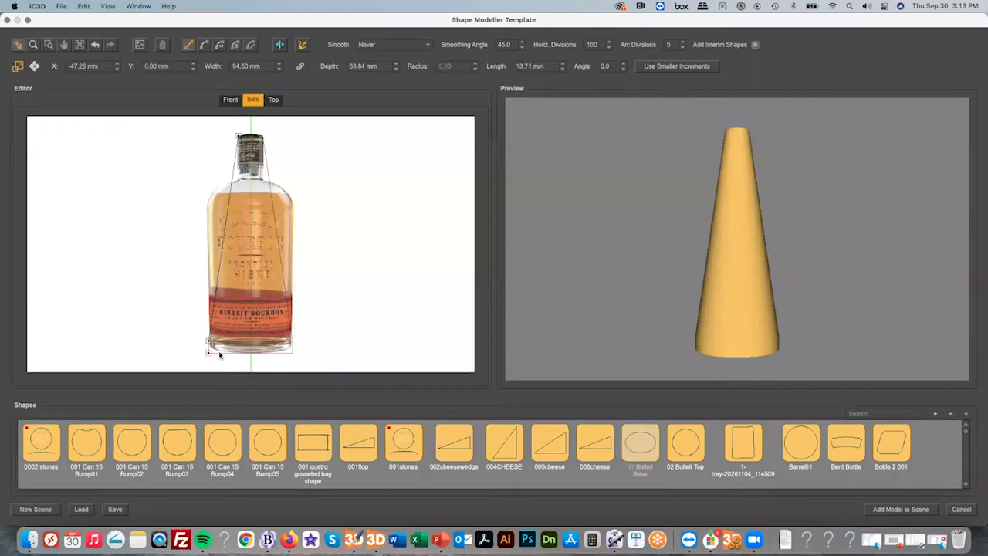
mouse_move(618, 442)
mouse_down()
mouse_move(401, 390)
mouse_move(309, 300)
mouse_move(213, 346)
mouse_move(459, 309)
mouse_move(297, 205)
mouse_move(207, 204)
mouse_up()
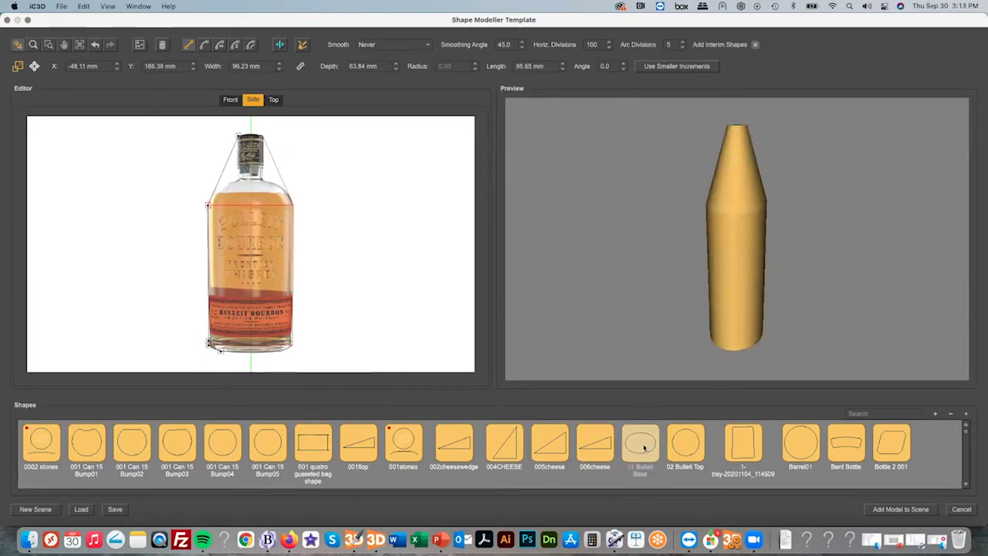
drag(644, 447, 238, 183)
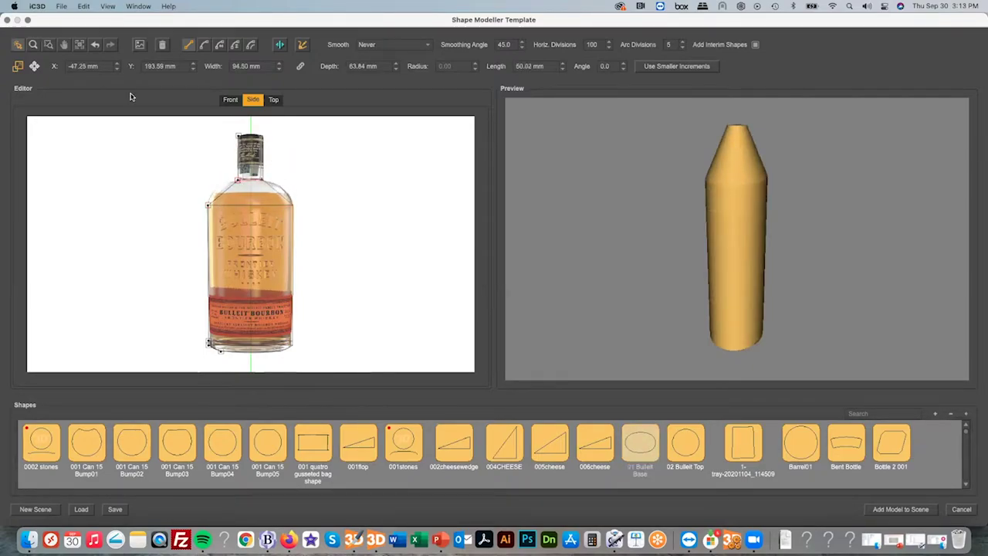
Zoom in on the bottle neck and move the profile's top-left point down to the neck base.
click(48, 44)
drag(219, 131, 277, 187)
click(20, 45)
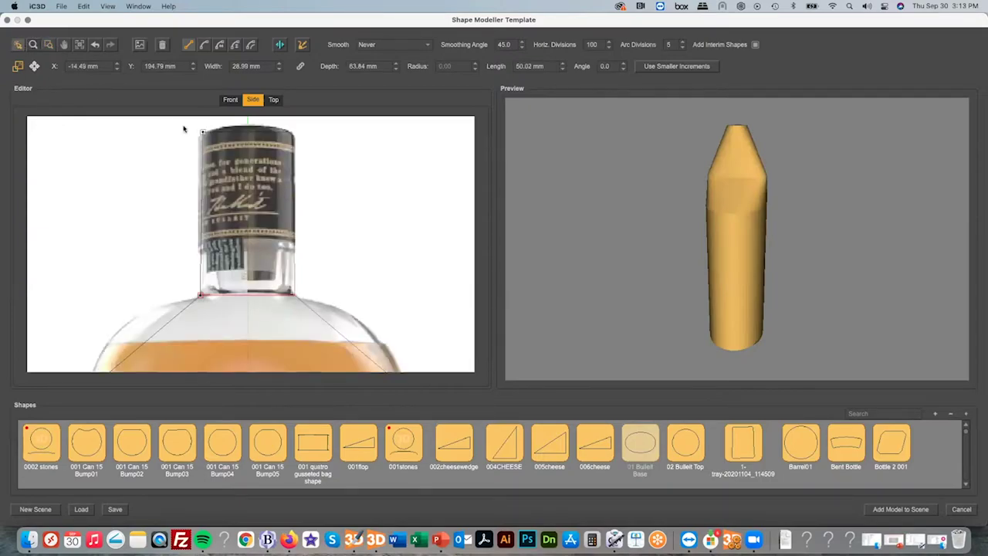
drag(203, 134, 198, 207)
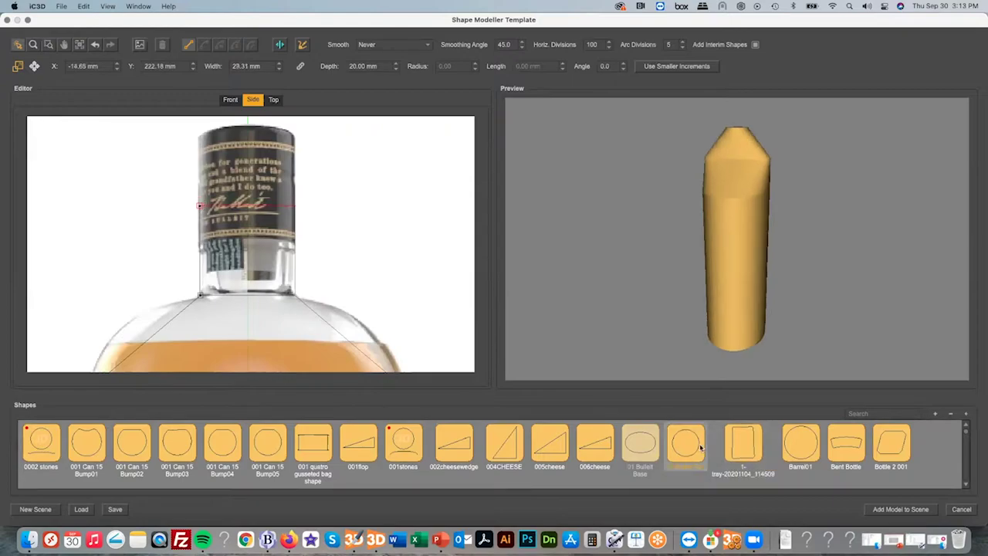
Place the 02 Bulleit Top shape over the neck and cap outline.
drag(686, 442, 283, 256)
mouse_move(199, 206)
mouse_down()
mouse_move(186, 207)
mouse_move(199, 211)
mouse_up()
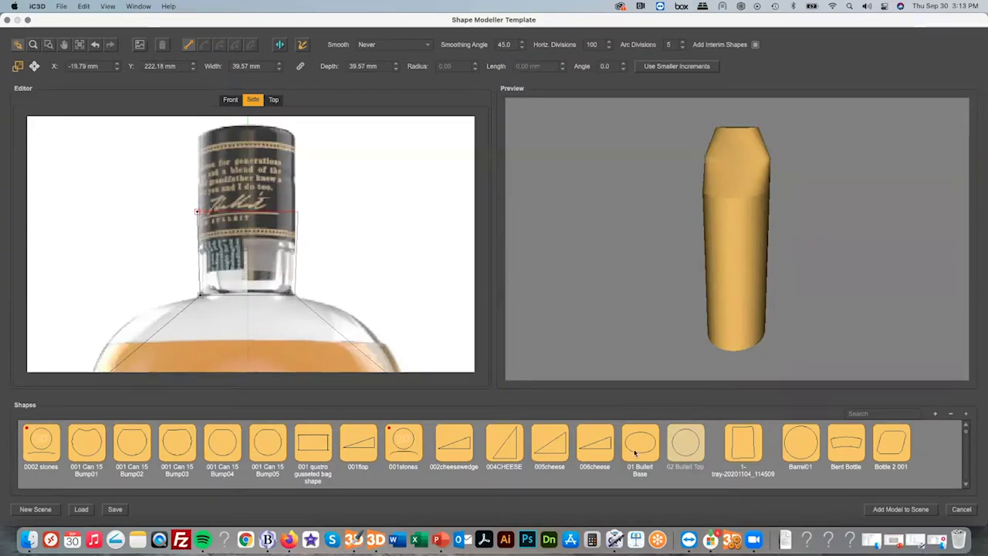
drag(247, 260, 197, 250)
drag(683, 449, 198, 268)
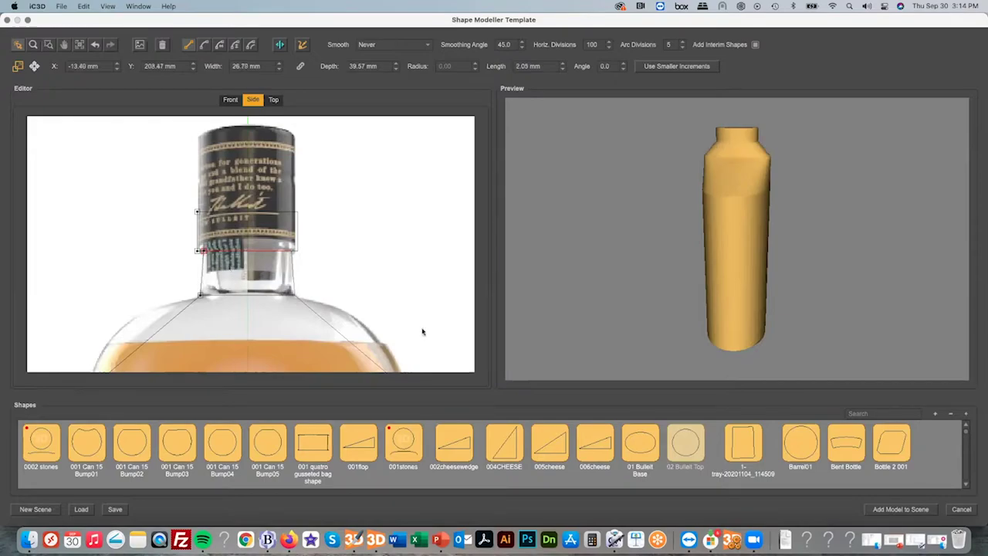
drag(685, 445, 202, 295)
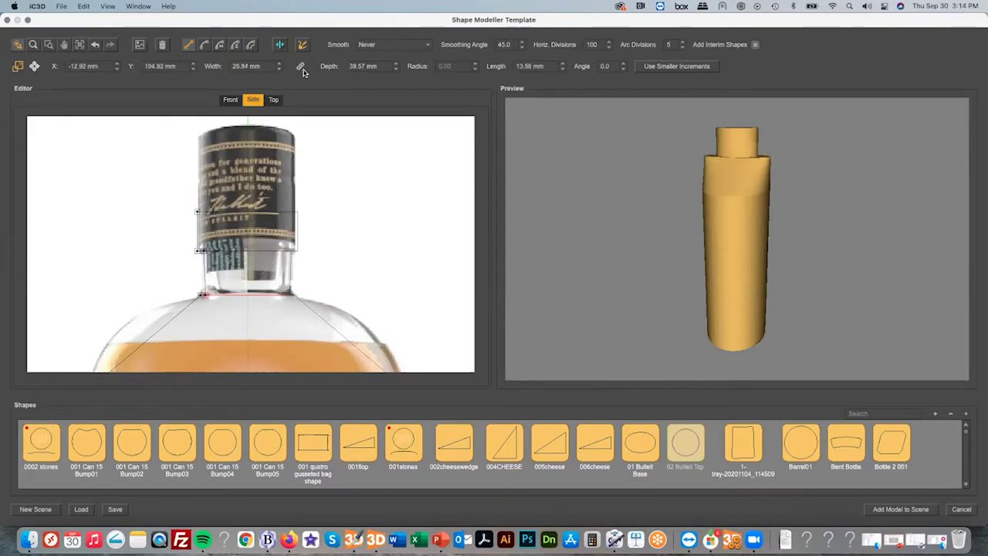
drag(774, 260, 743, 225)
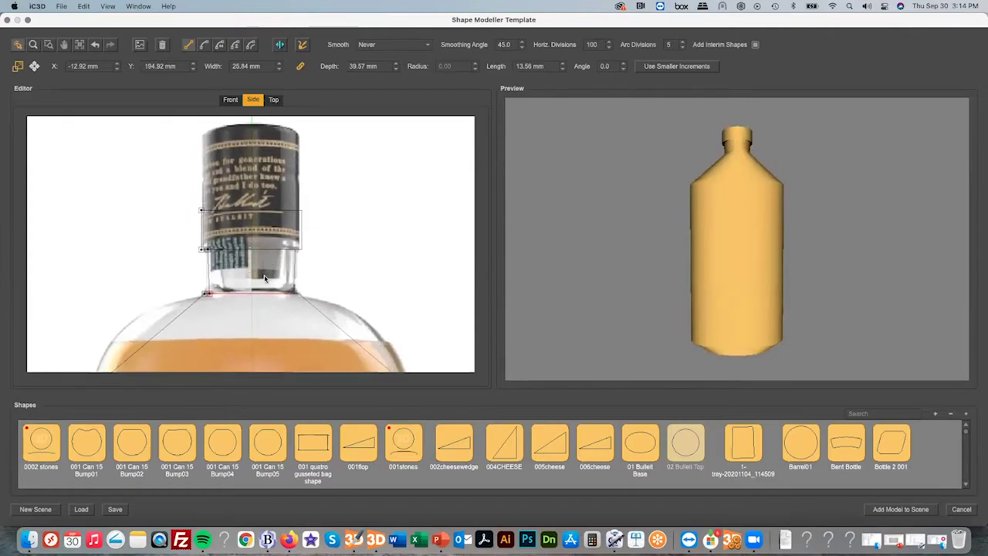
drag(685, 441, 199, 210)
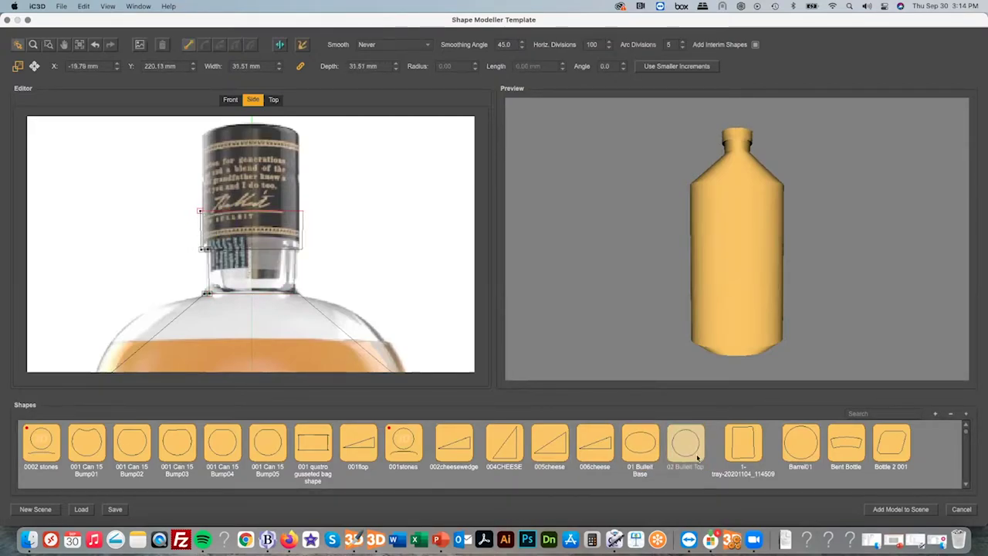
drag(687, 454, 193, 249)
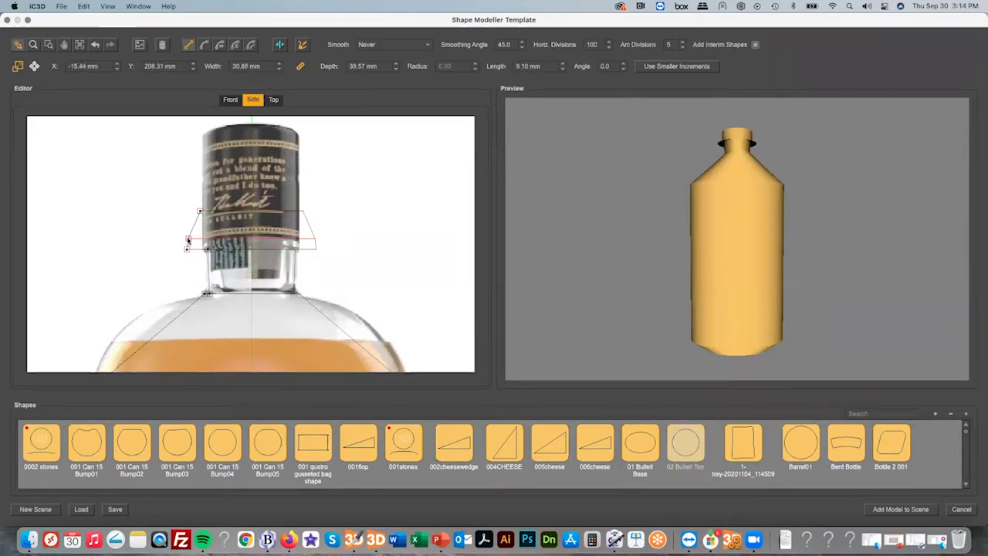
Delete a stray cap point, add more neck shapes, and taper the neck corners inward.
click(165, 44)
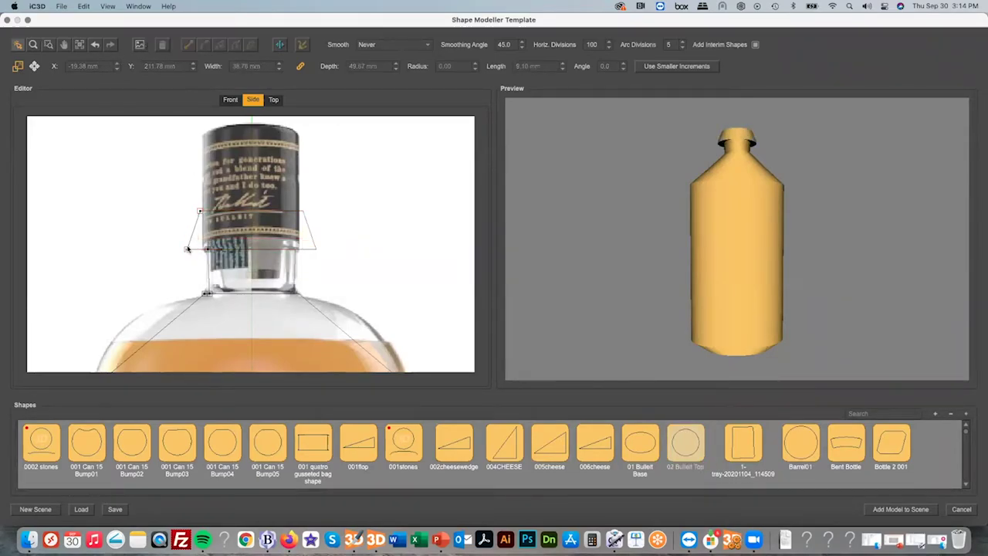
drag(185, 251, 202, 241)
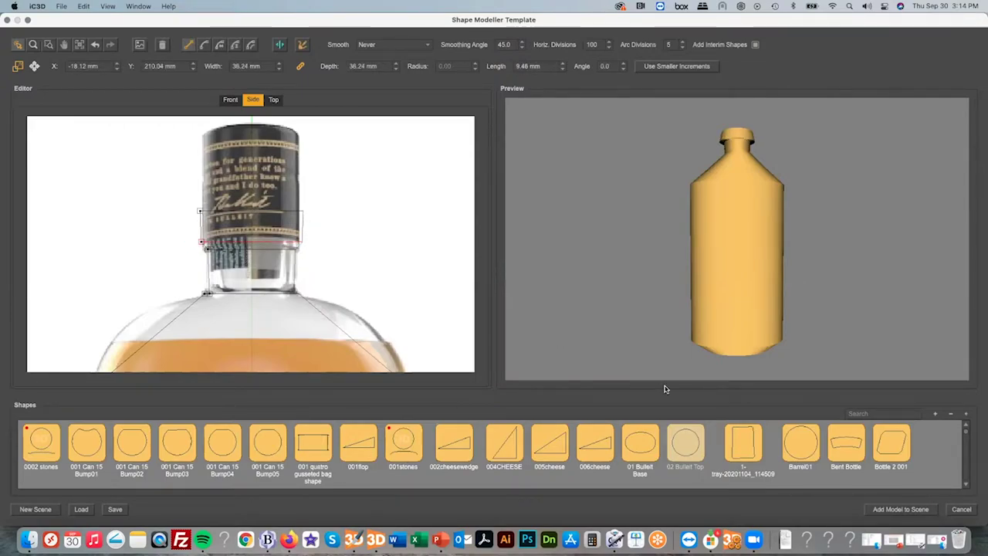
drag(684, 448, 236, 262)
drag(687, 452, 205, 294)
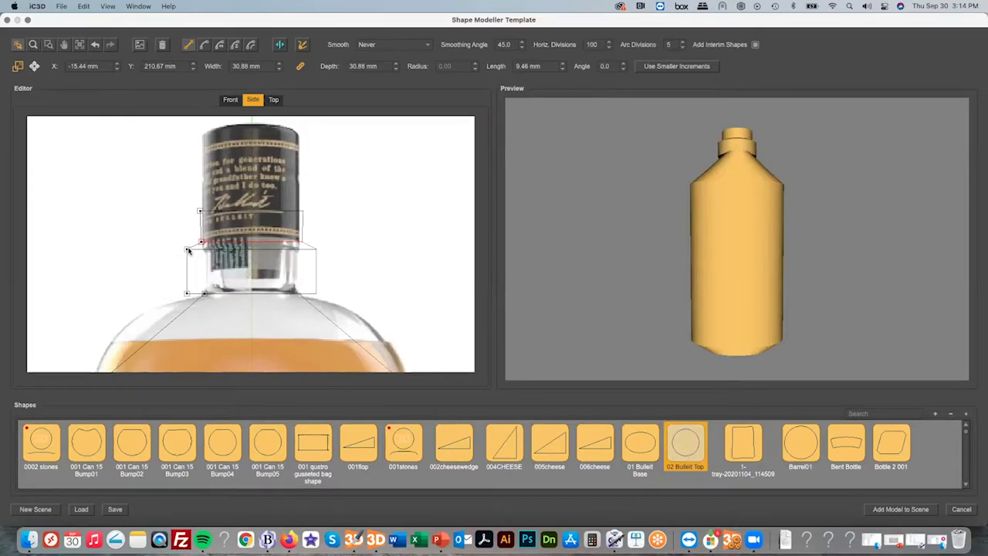
drag(187, 251, 205, 248)
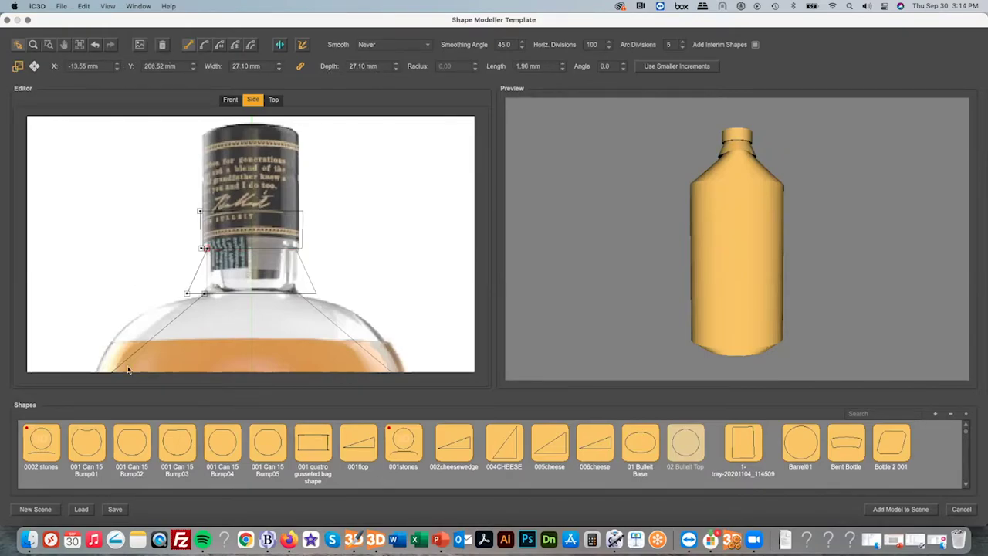
drag(187, 294, 208, 295)
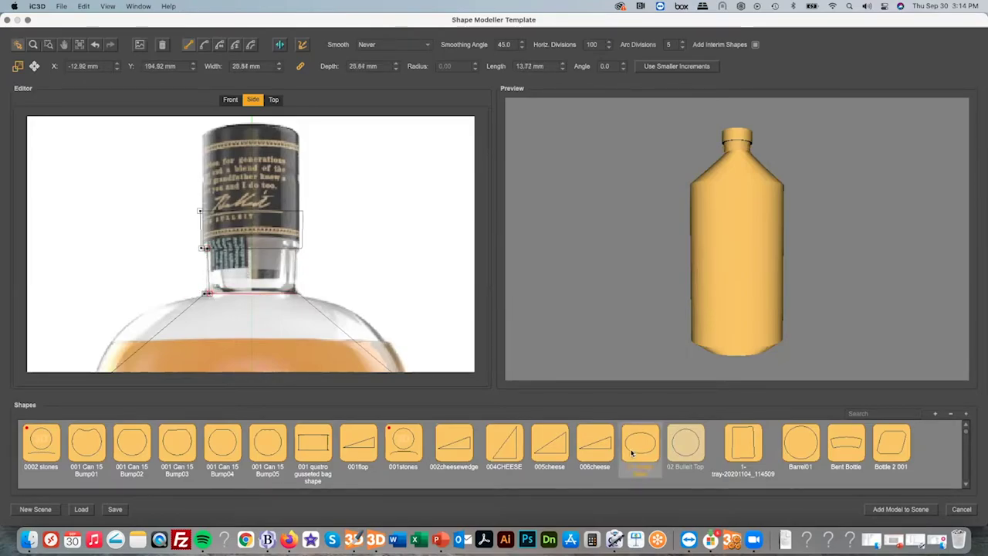
drag(638, 452, 208, 294)
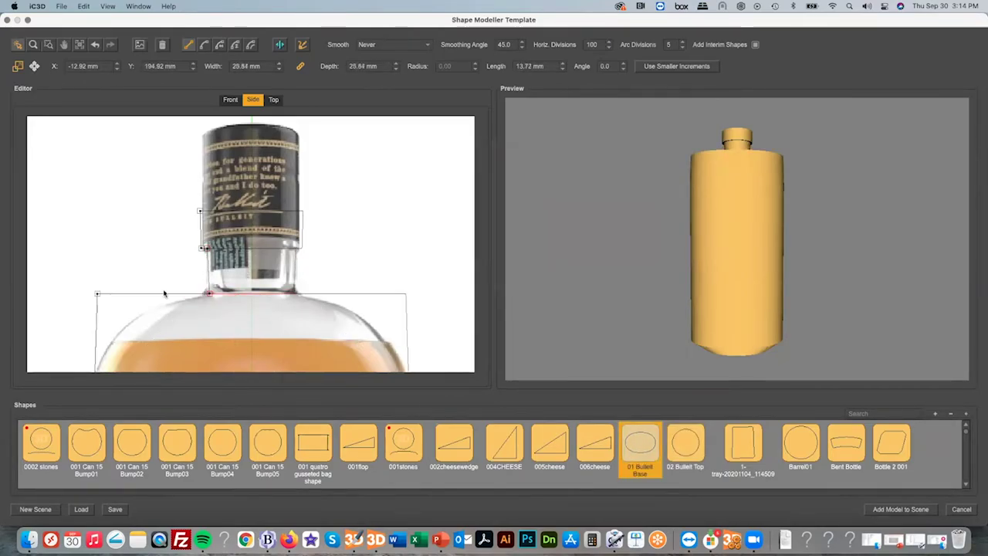
Slope the shoulder toward the neck and align the shoulder points with the body edge.
drag(97, 295, 195, 297)
scroll(153, 300, down, 5)
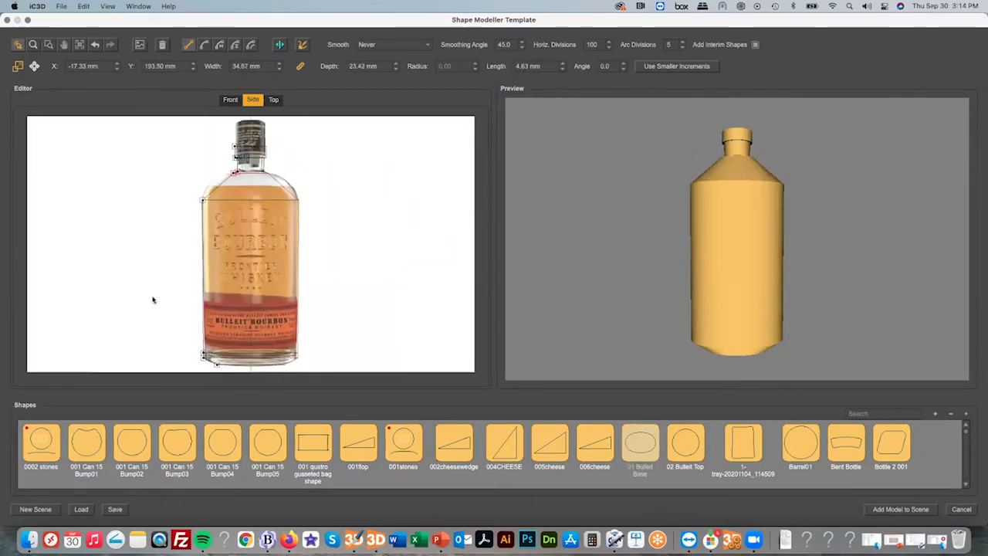
drag(640, 444, 211, 210)
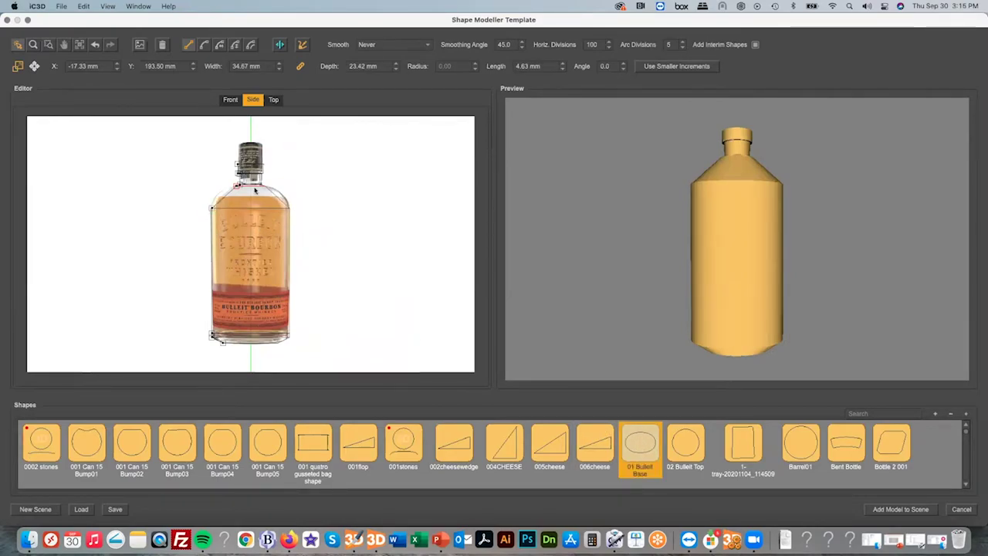
click(48, 44)
drag(205, 151, 302, 230)
key(v)
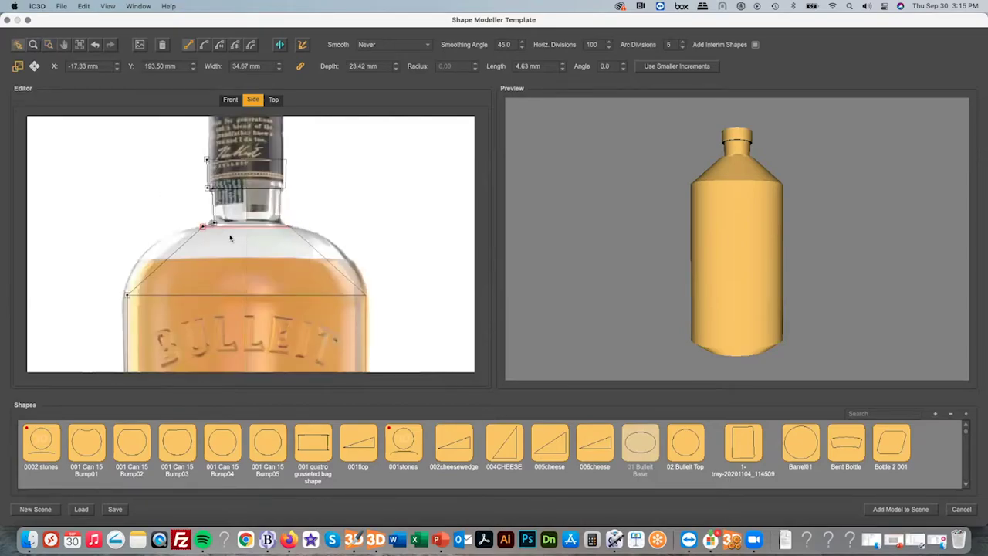
drag(213, 225, 207, 227)
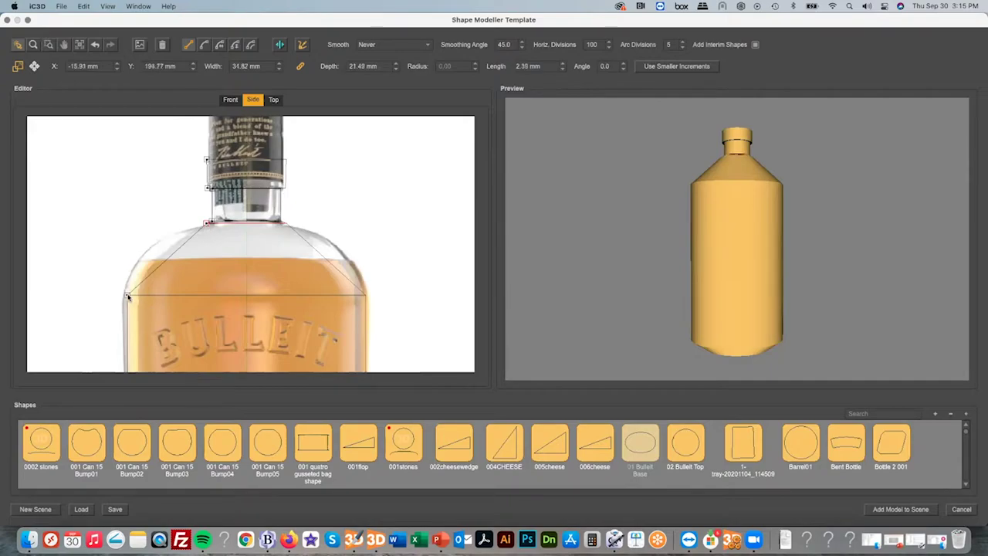
drag(127, 295, 122, 302)
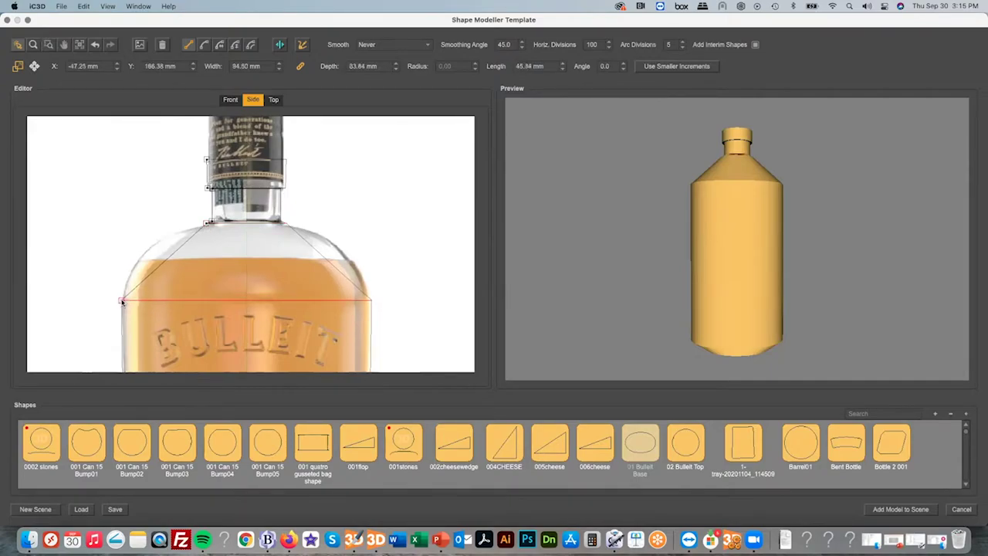
Curve the left shoulder of the profile into a rounded arc.
click(204, 44)
drag(162, 261, 151, 248)
drag(712, 283, 684, 276)
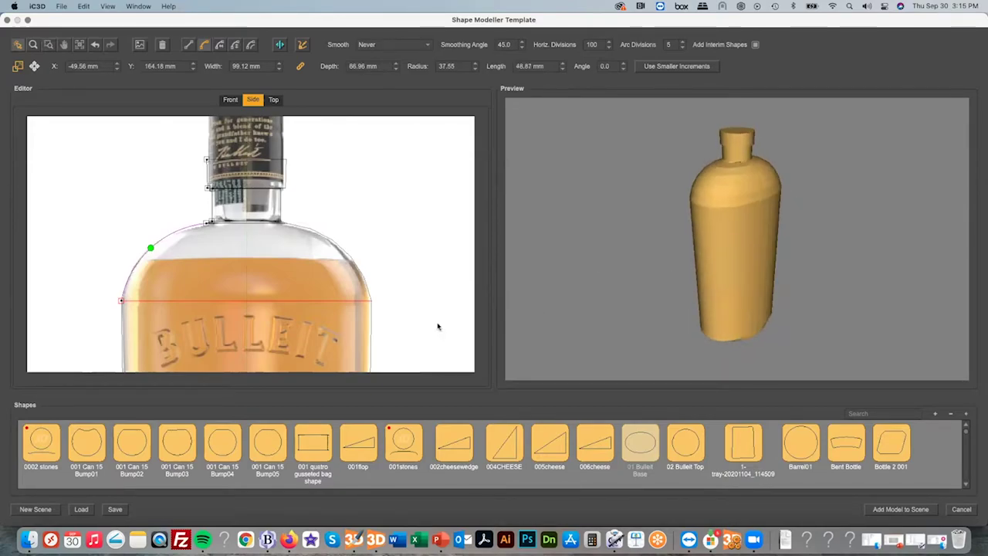
scroll(240, 261, down, 10)
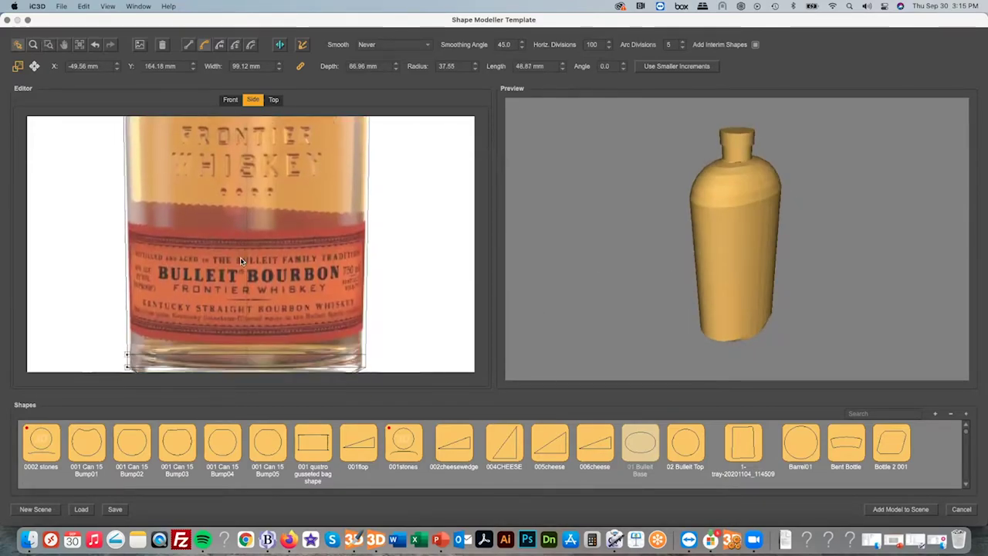
Round the bottle's bottom-left corner into an arc and set smoothing to Always.
click(177, 336)
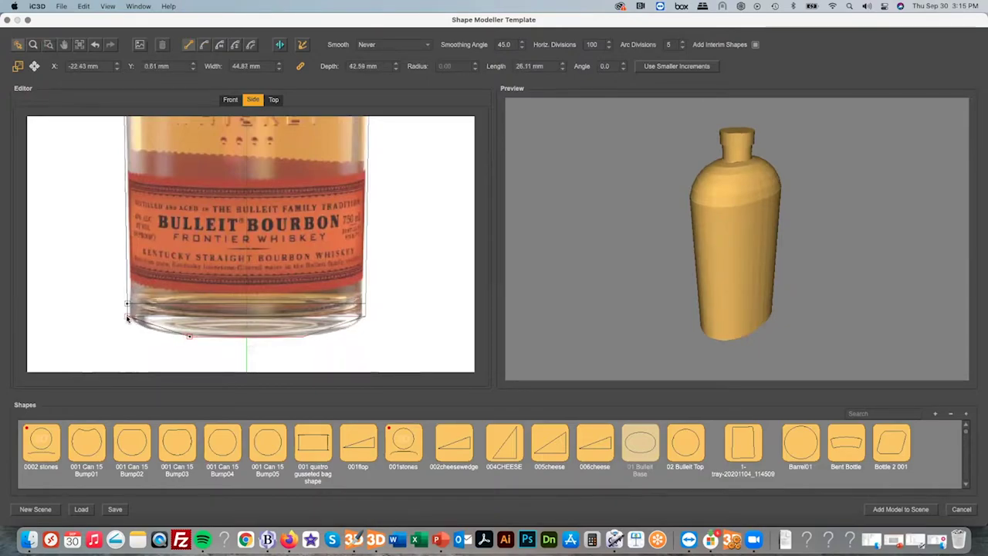
drag(133, 319, 157, 333)
drag(128, 305, 131, 317)
click(187, 334)
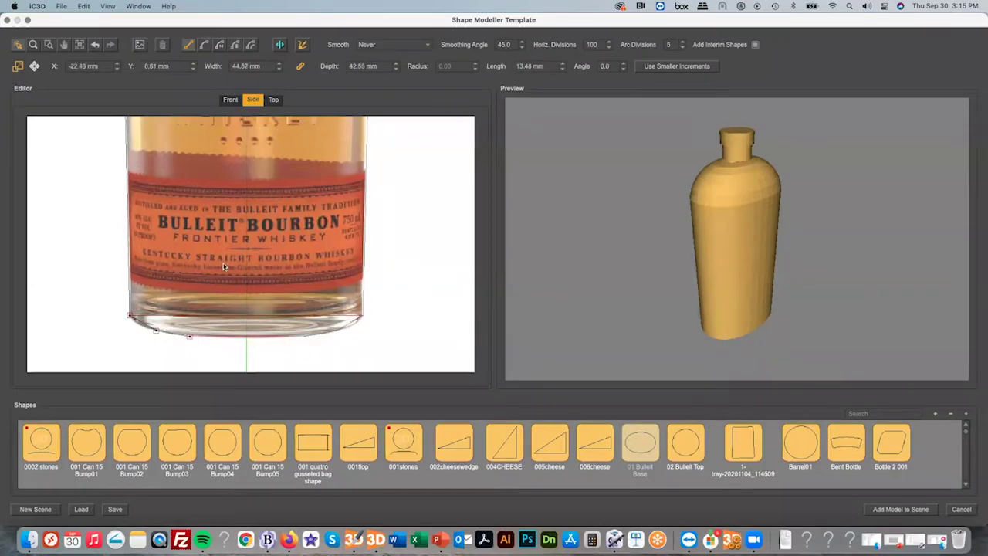
click(205, 46)
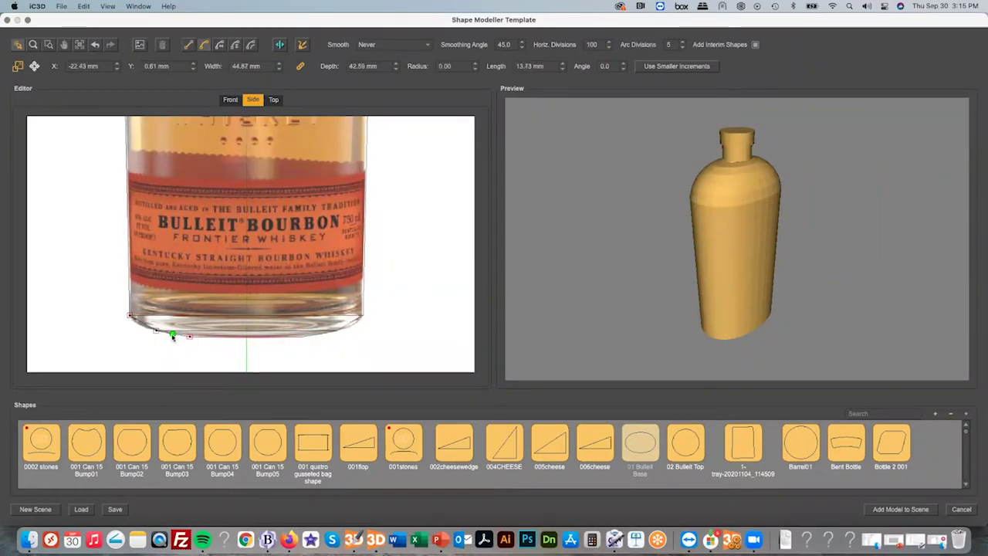
drag(173, 336, 157, 334)
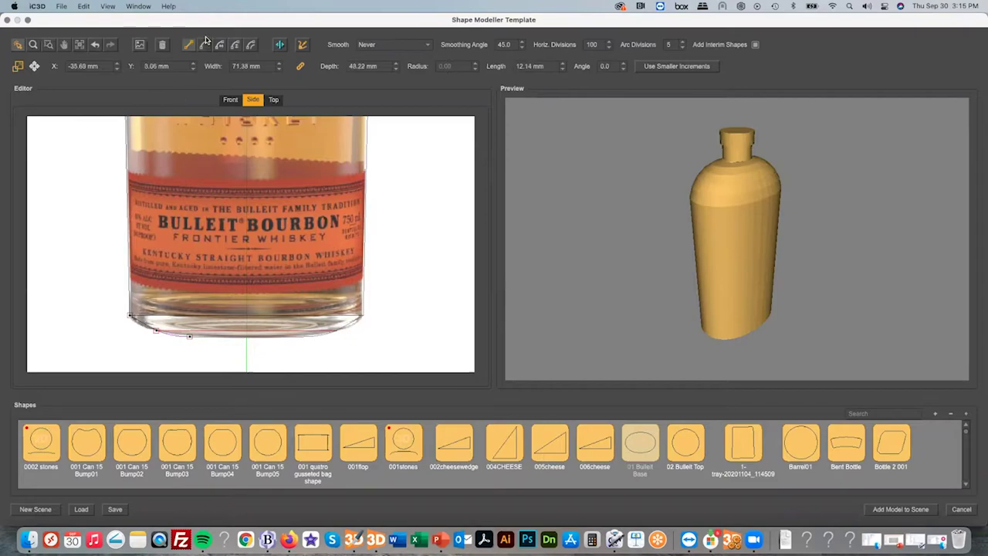
click(205, 44)
click(143, 325)
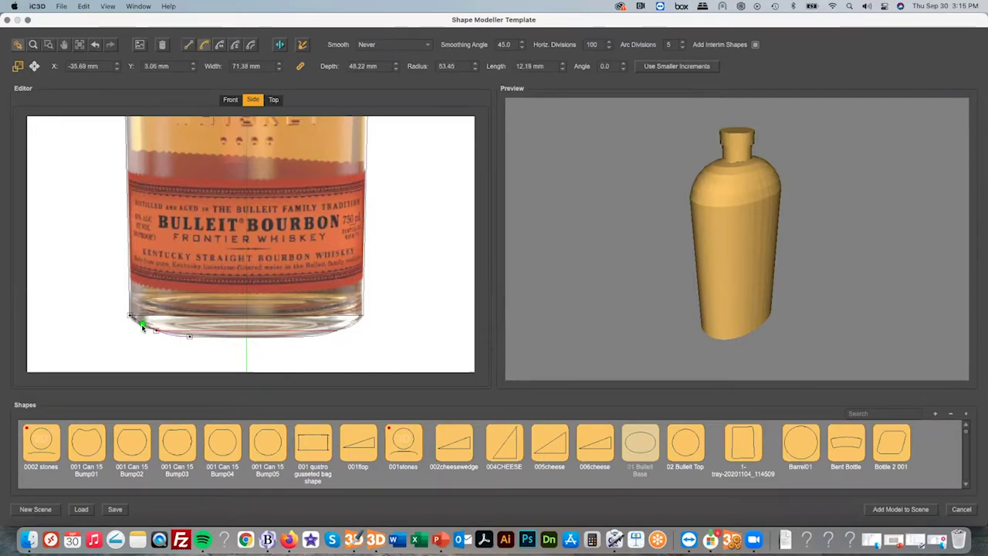
drag(143, 326, 173, 336)
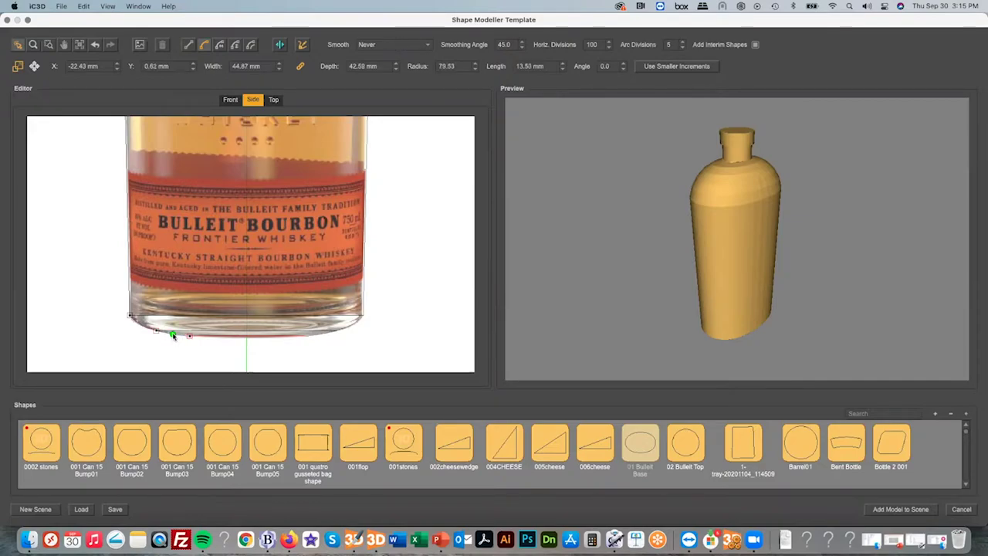
drag(940, 285, 832, 288)
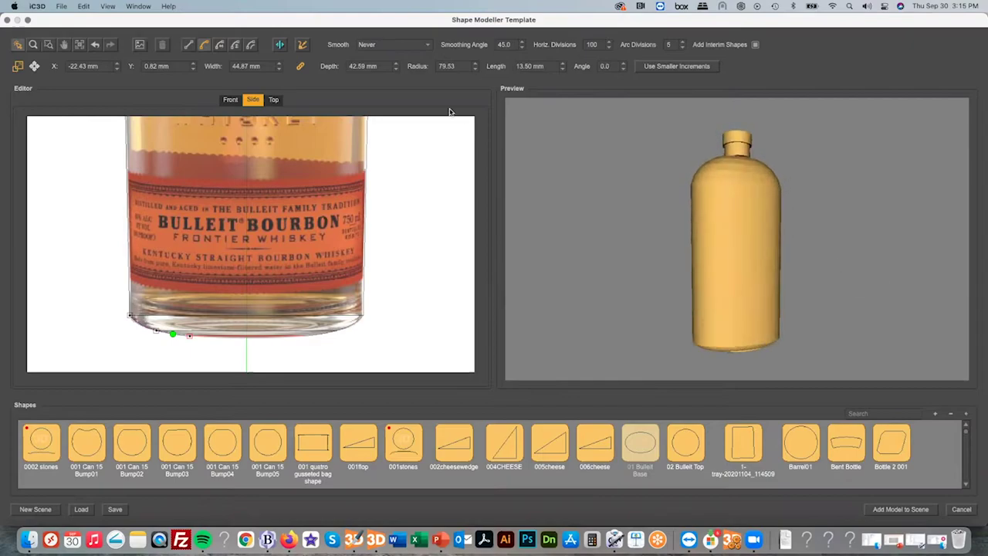
click(363, 48)
click(369, 56)
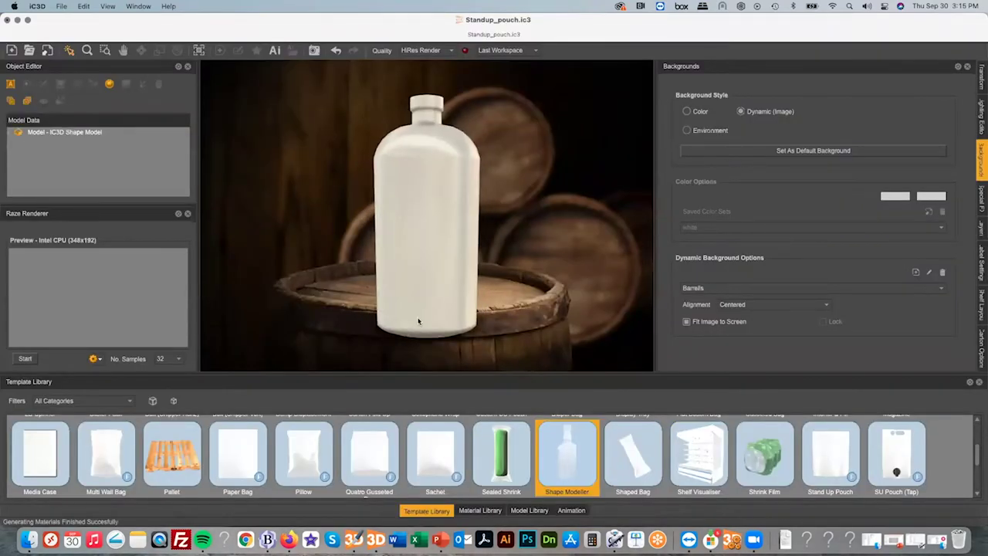
Search the materials for 'bull' and apply Bulleit Clear Glass to the bottle.
click(473, 511)
click(63, 403)
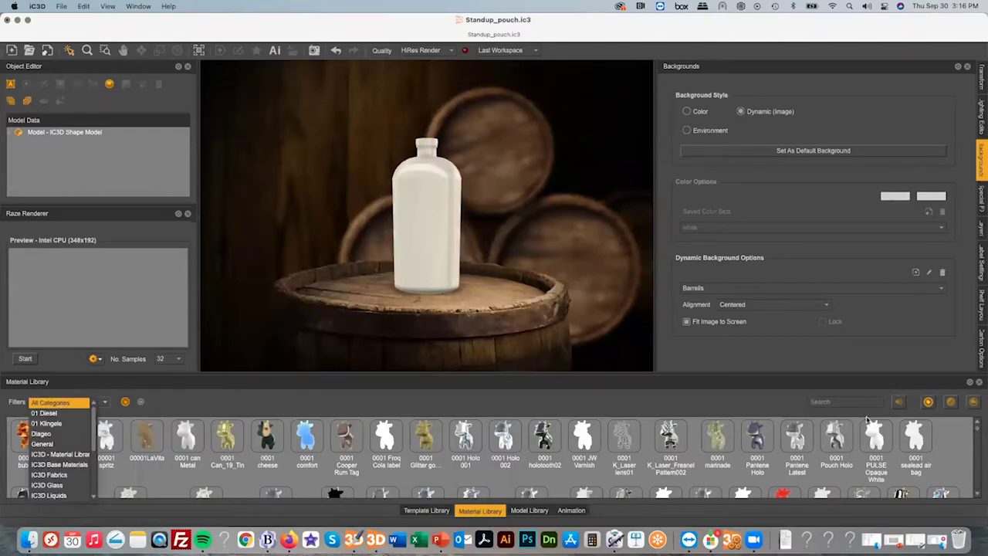
click(848, 400)
text(bull)
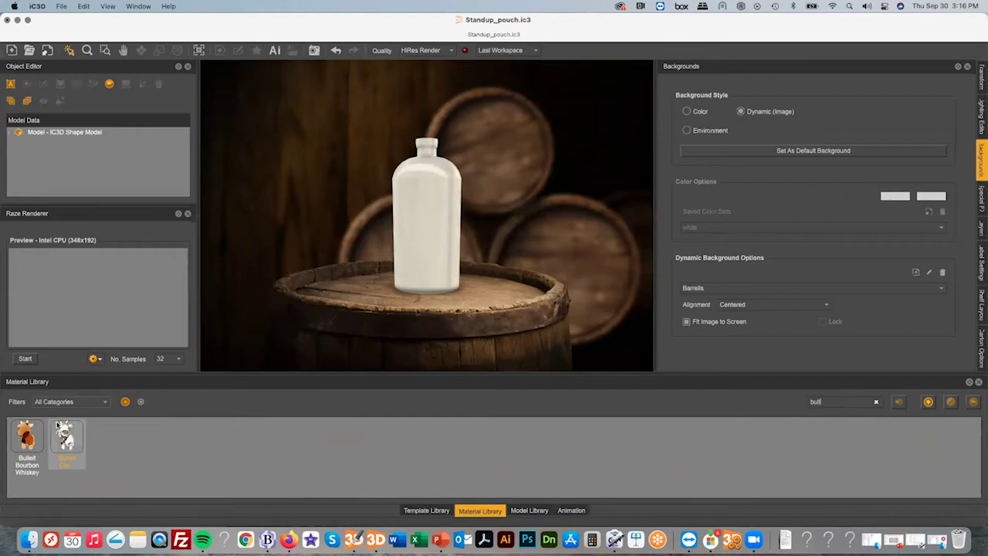
drag(67, 439, 443, 240)
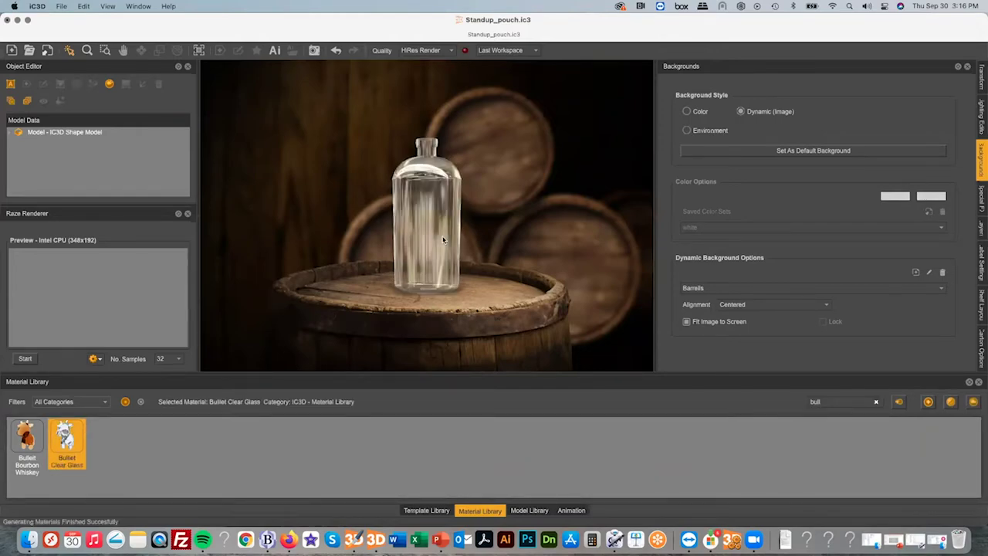
click(429, 217)
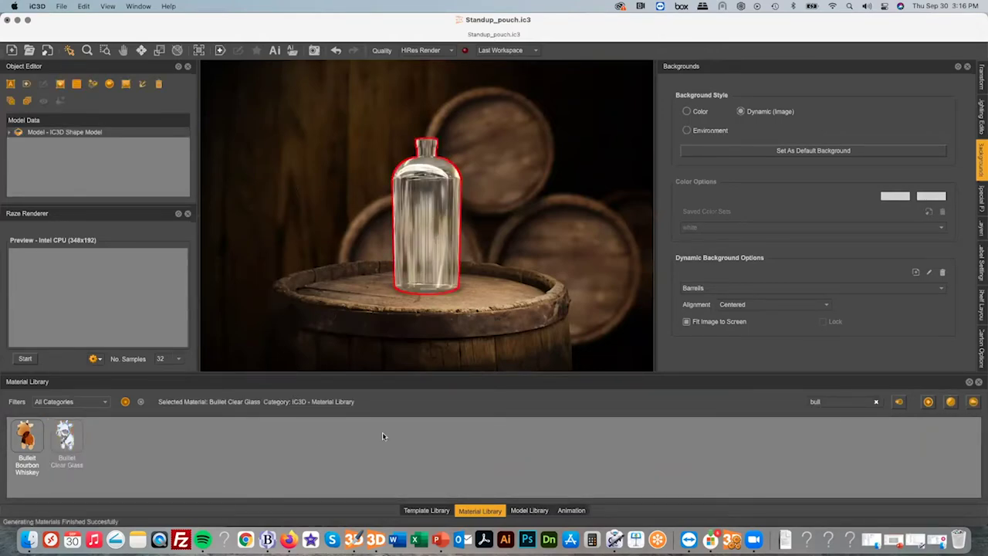
click(426, 510)
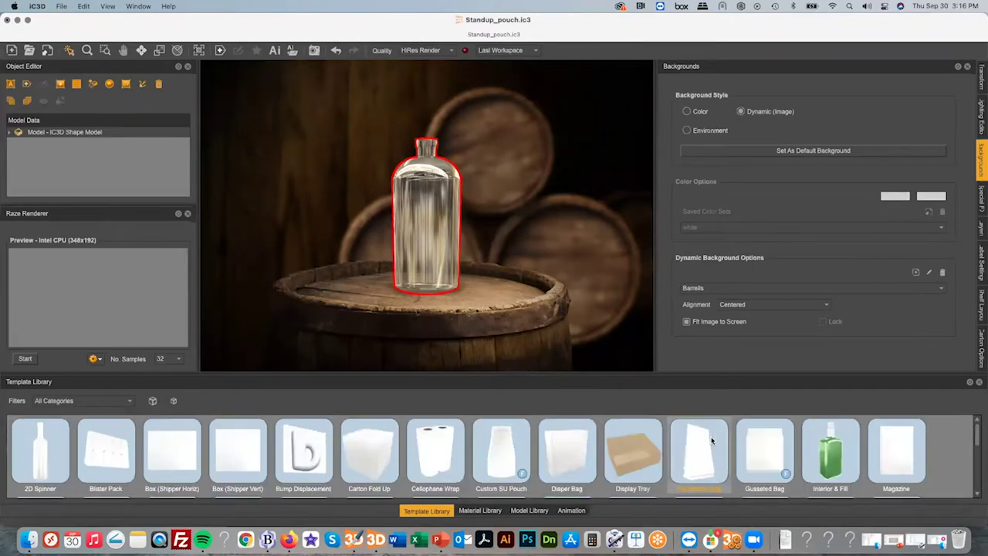
drag(832, 449, 456, 258)
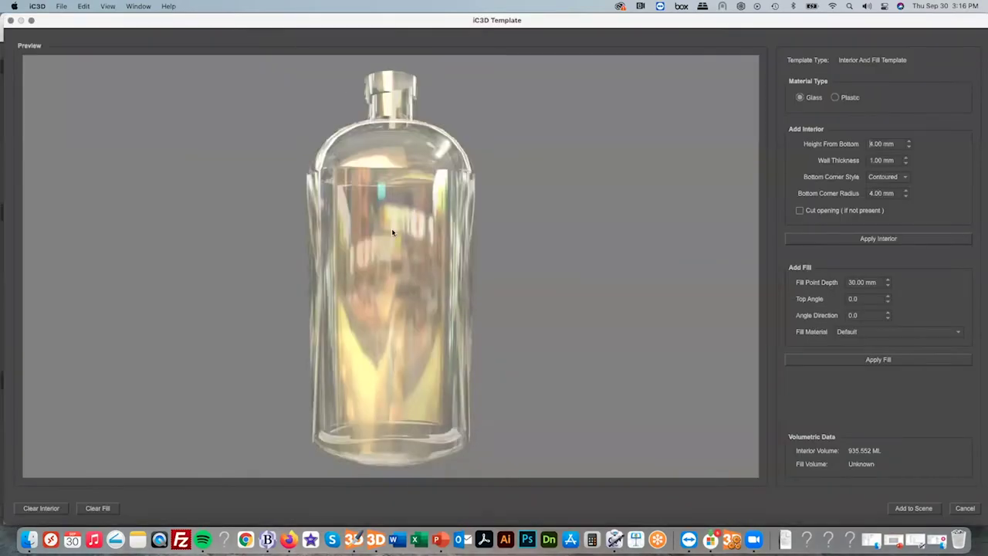
Set the bottle's wall thickness to 2.50 mm and generate its hollow interior.
drag(392, 232, 413, 217)
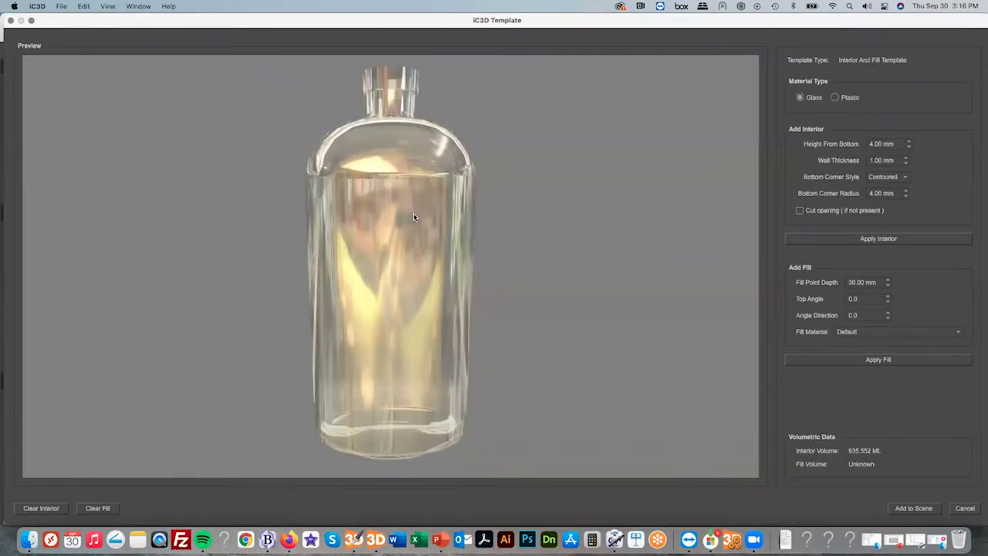
double_click(898, 159)
text(2)
drag(894, 144, 875, 144)
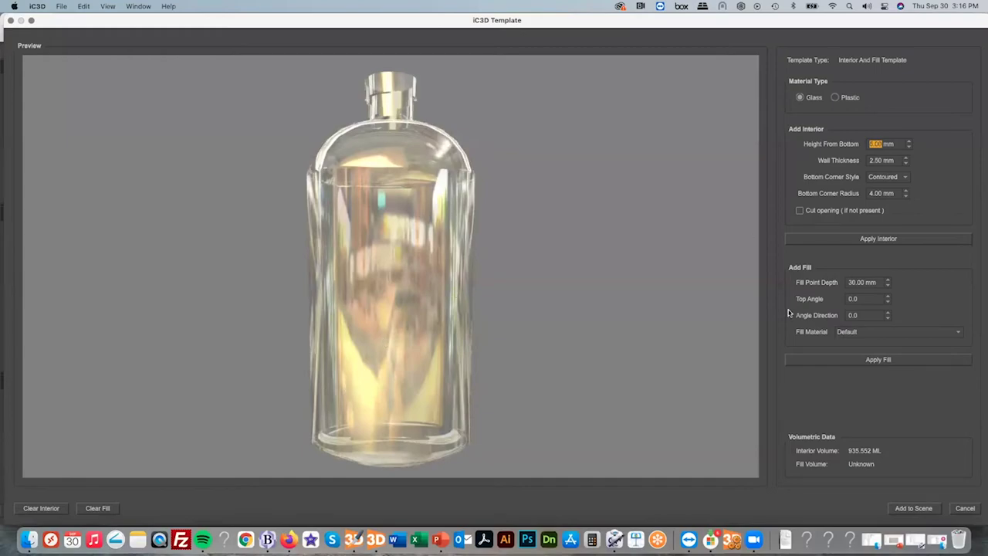
click(861, 239)
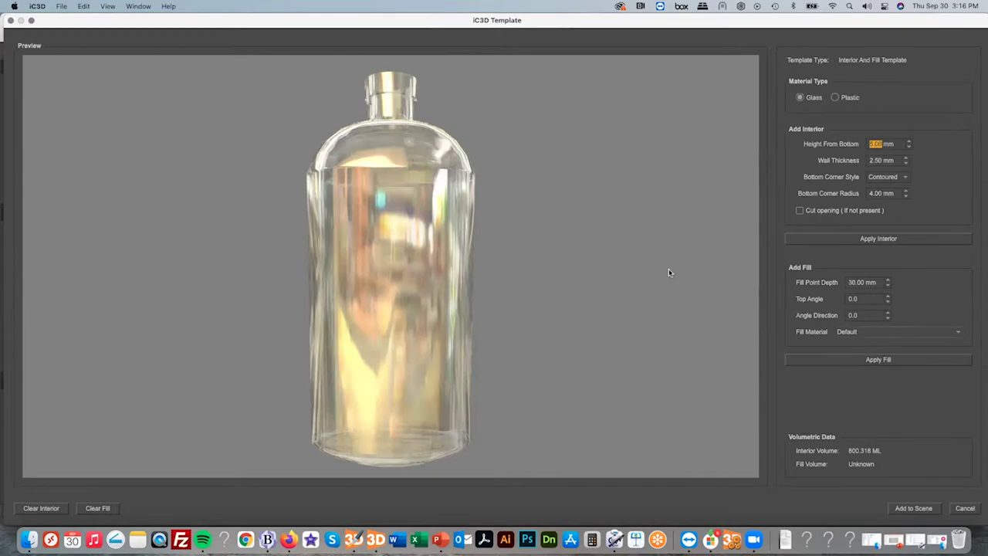
Fill the bottle with Bulleit Bourbon Whiskey liquid and place it in the barrel scene.
click(867, 332)
key(Down)
key(Down)
key(Down)
key(Down)
key(Down)
key(Down)
key(Down)
key(Down)
key(Down)
key(Down)
key(Down)
key(Down)
key(Down)
key(Down)
key(Down)
key(Down)
key(Down)
key(Down)
key(Down)
key(Down)
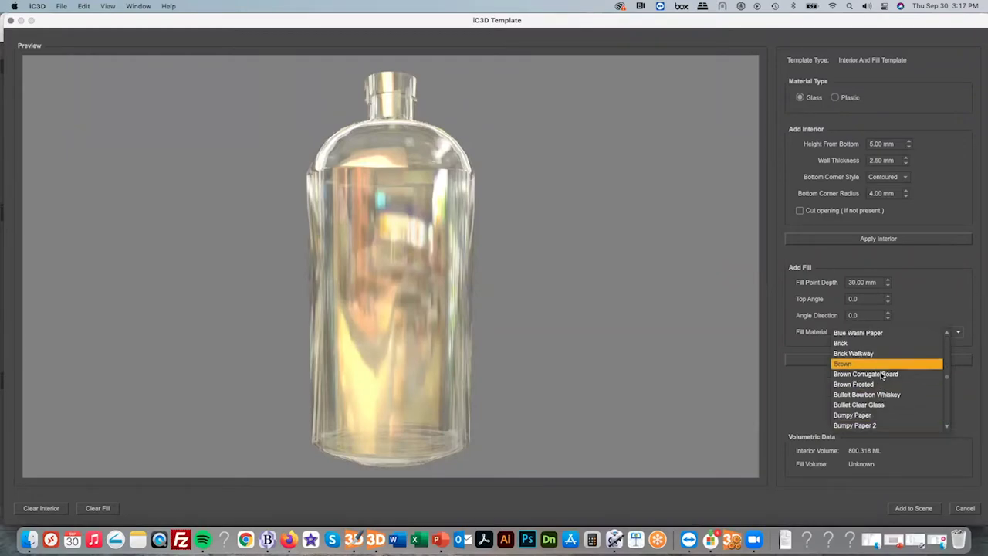
scroll(881, 376, up, 3)
scroll(880, 378, down, 5)
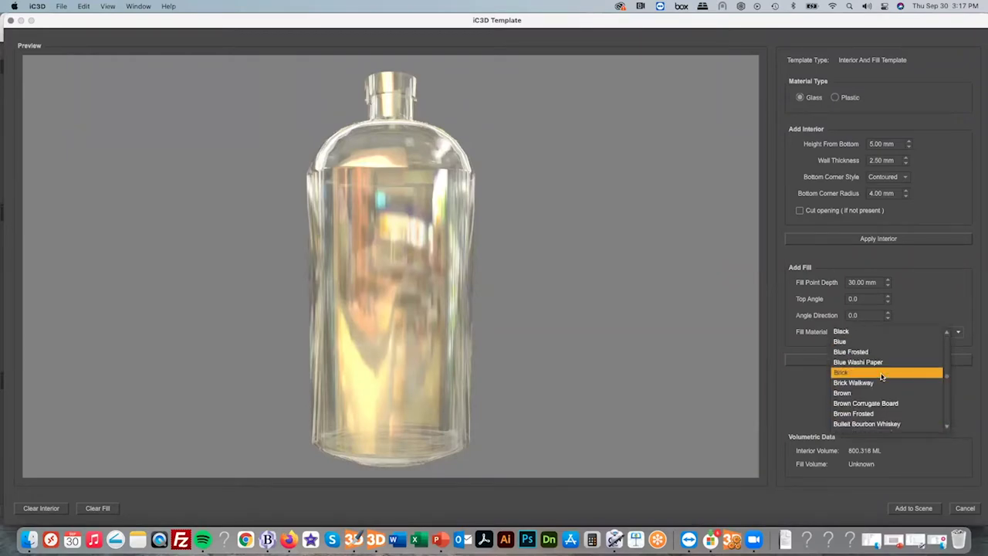
click(881, 387)
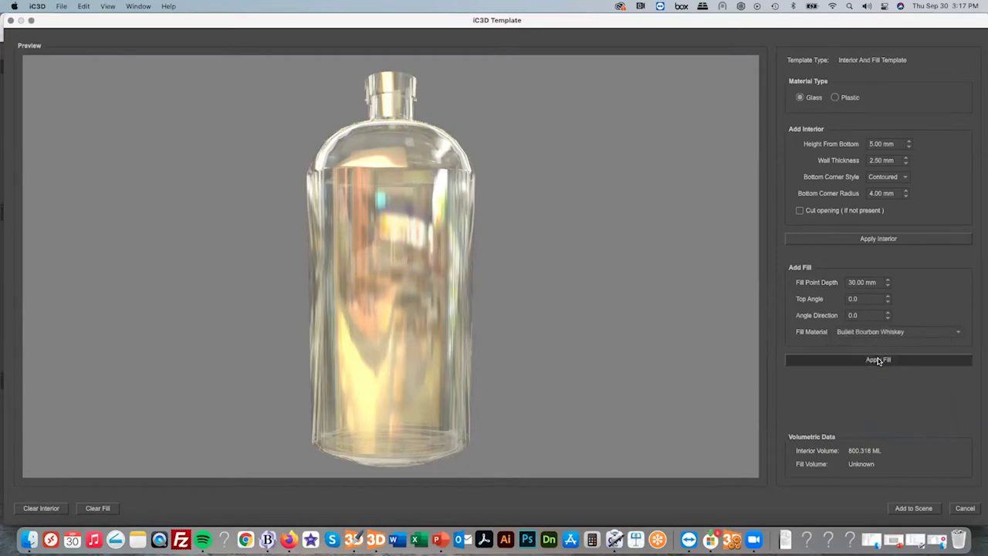
click(878, 360)
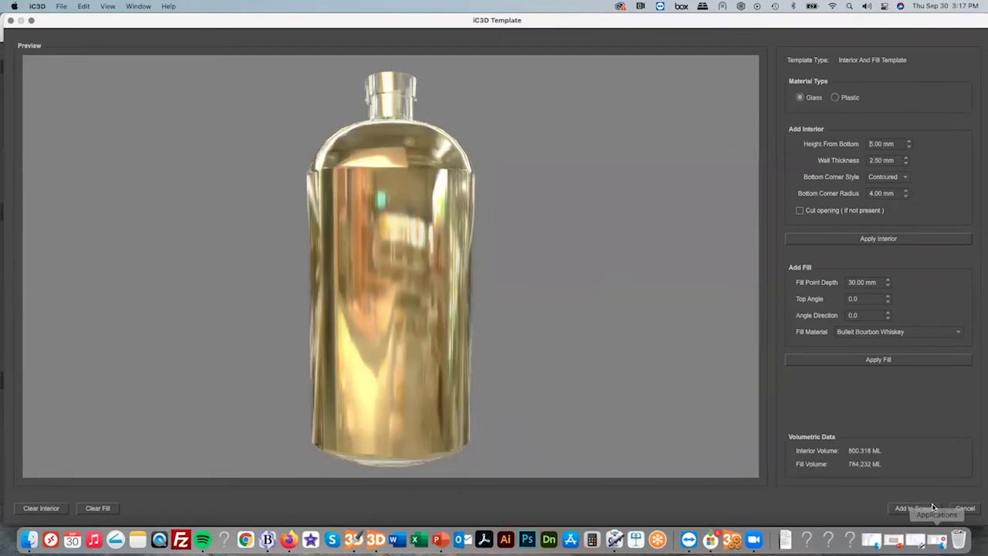
click(907, 510)
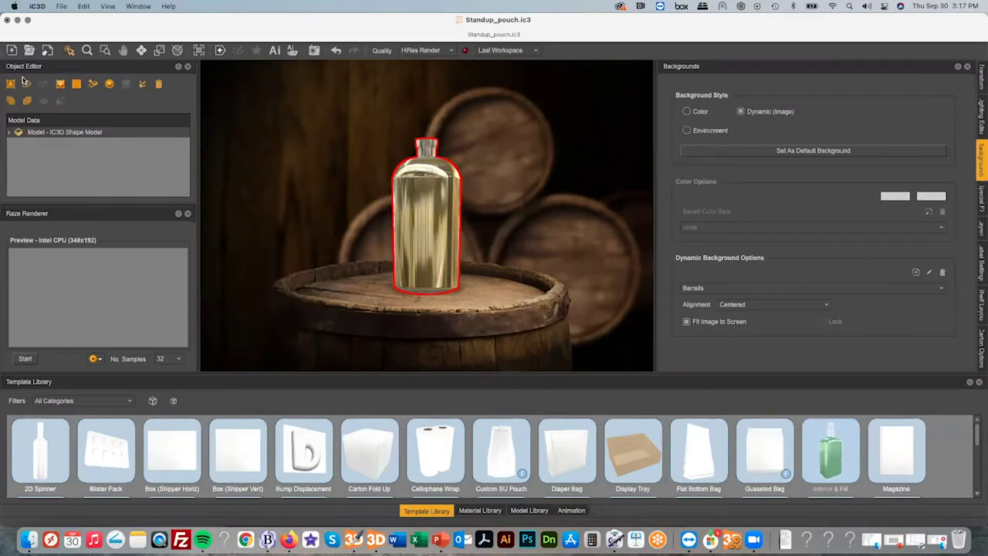
Add a new 100 × 60 mm label to the bottle model.
click(9, 133)
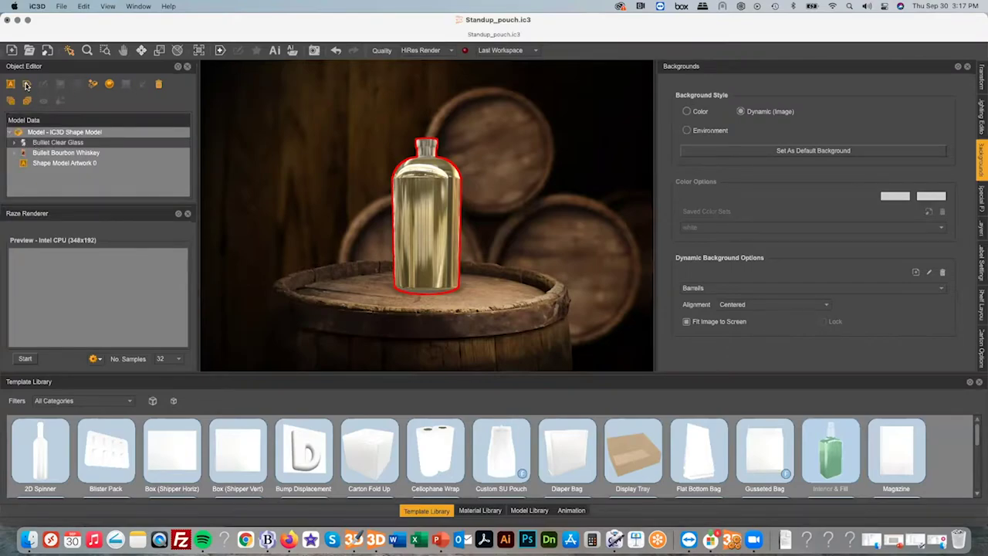
click(26, 85)
double_click(454, 206)
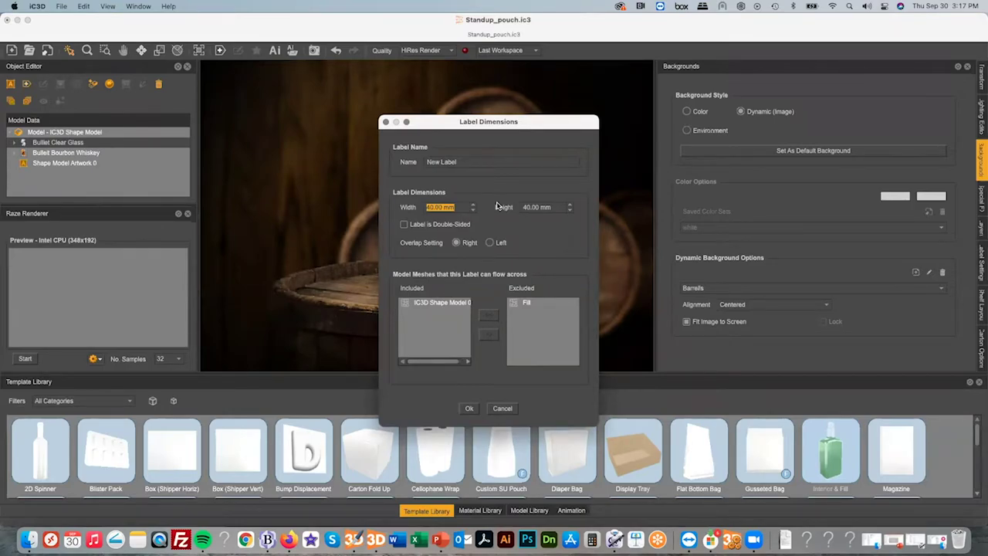
text(100)
key(Tab)
text(60)
click(468, 410)
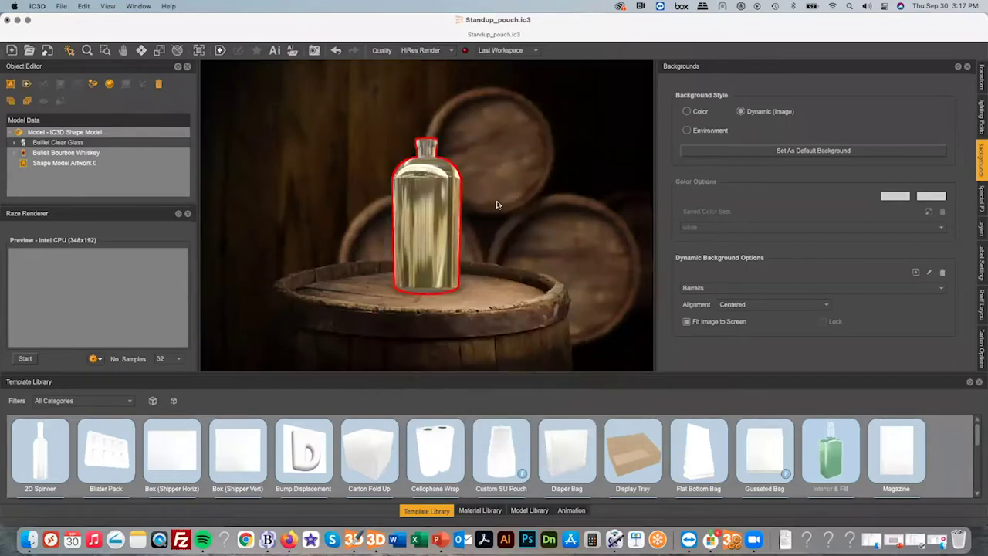
Move the label lower on the bottle, set render quality to Render, and update its Illustrator artwork.
click(423, 206)
mouse_move(422, 212)
mouse_down()
mouse_move(432, 238)
mouse_move(425, 212)
mouse_up()
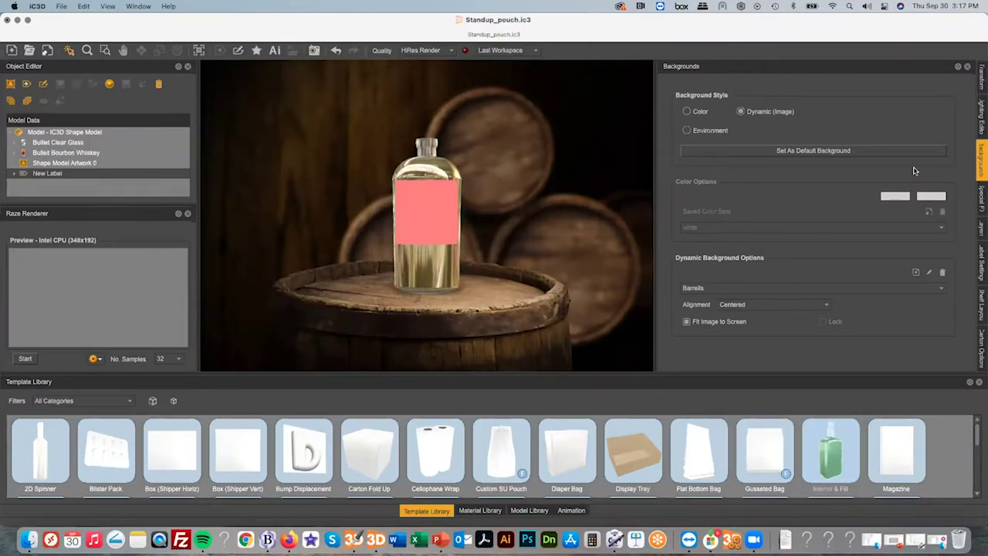
click(982, 267)
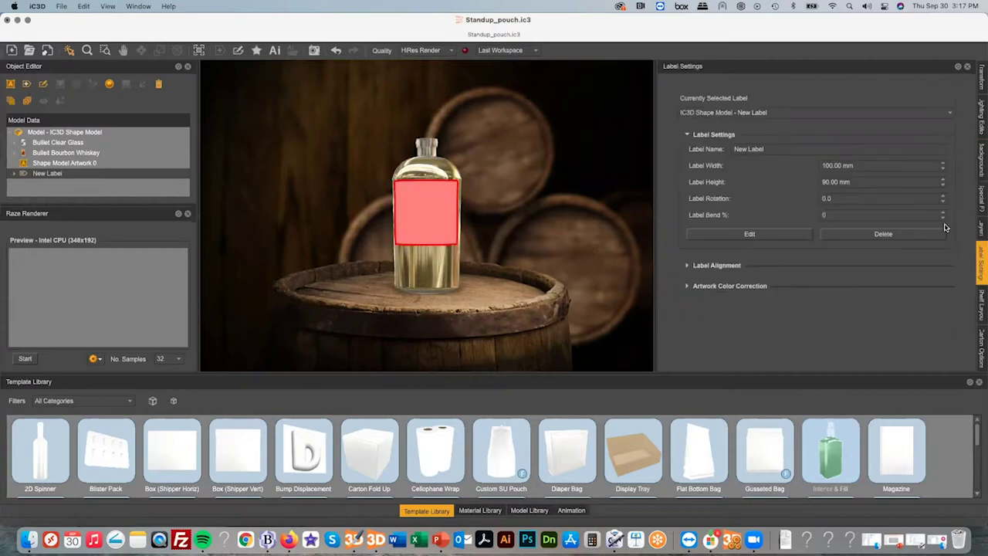
click(688, 265)
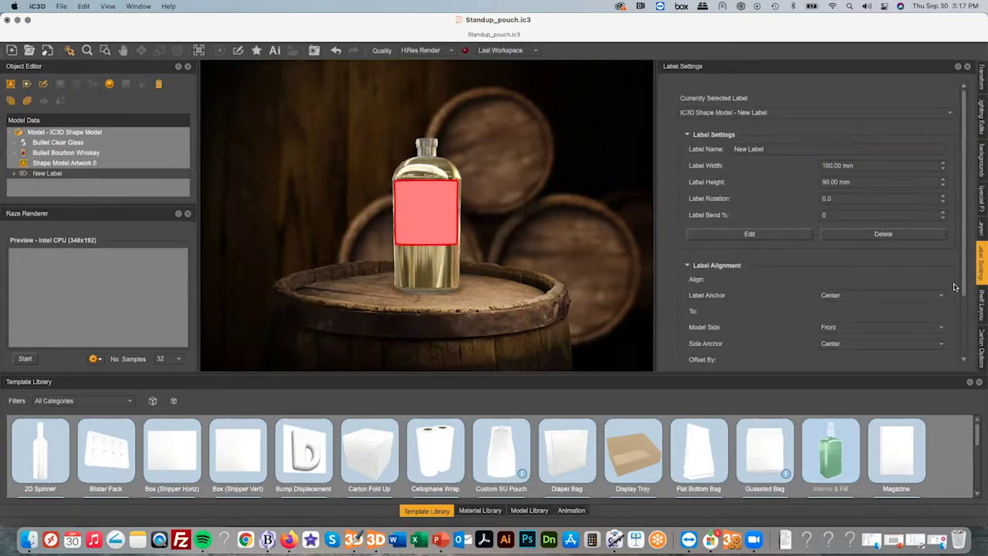
drag(966, 279, 964, 349)
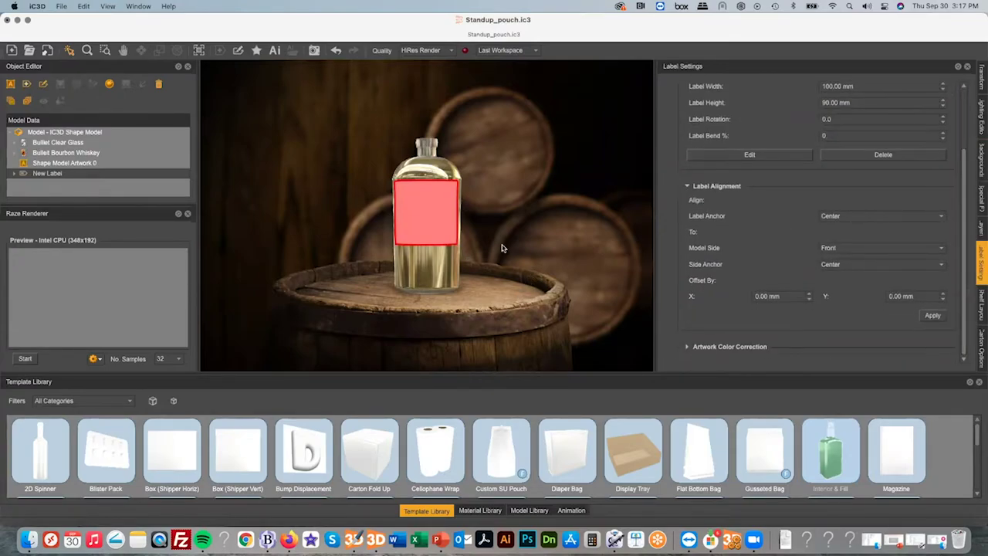
click(427, 51)
click(409, 62)
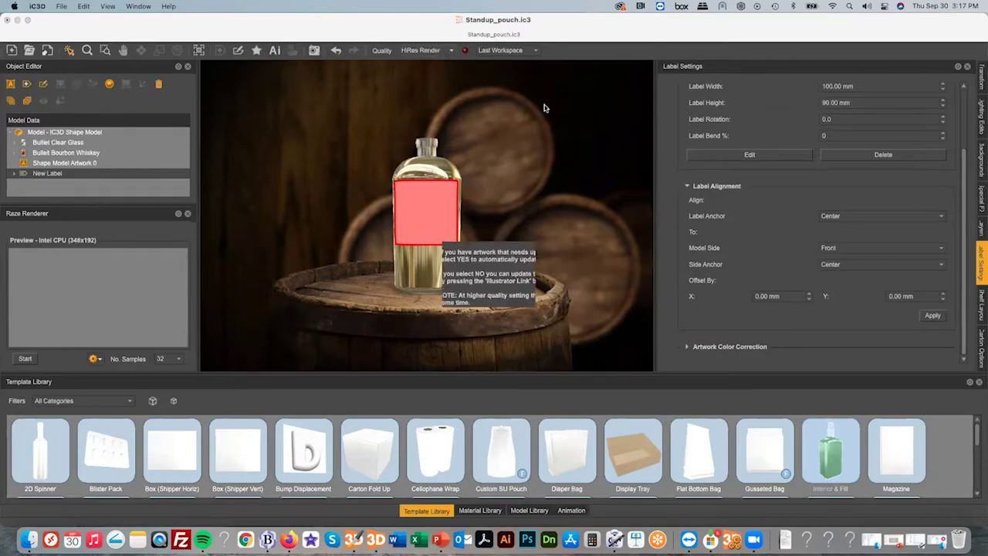
click(573, 323)
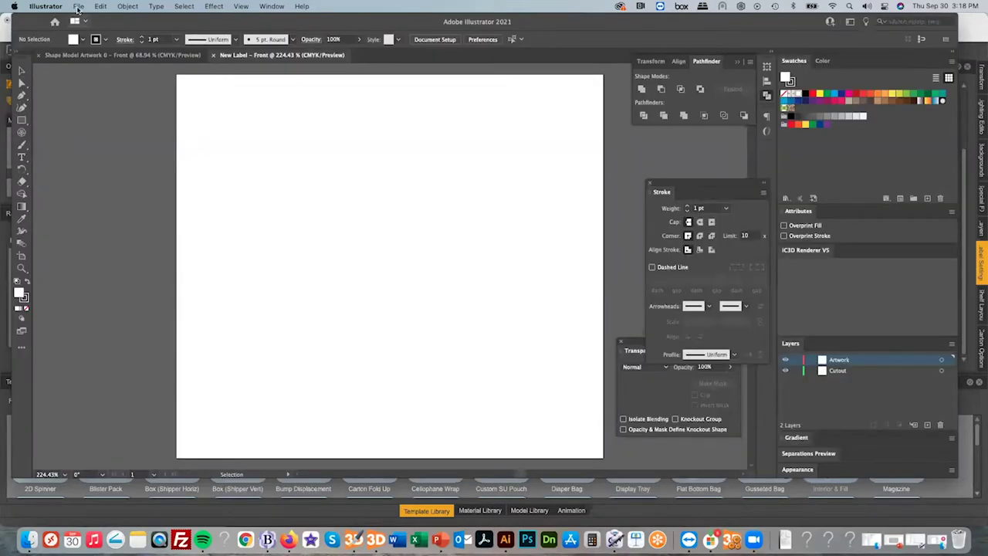
Start placing an image into the label artwork and browse to the Desktop.
click(77, 6)
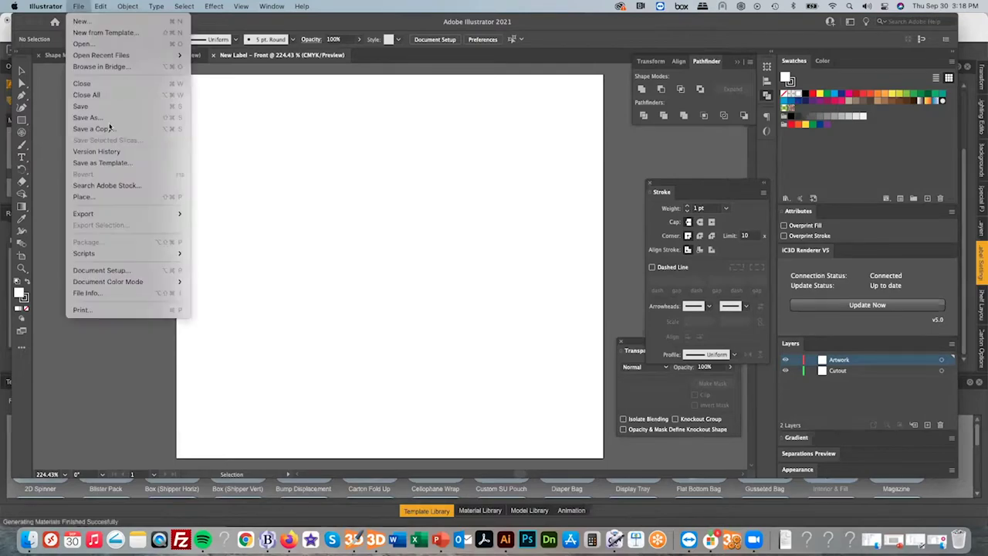
click(179, 197)
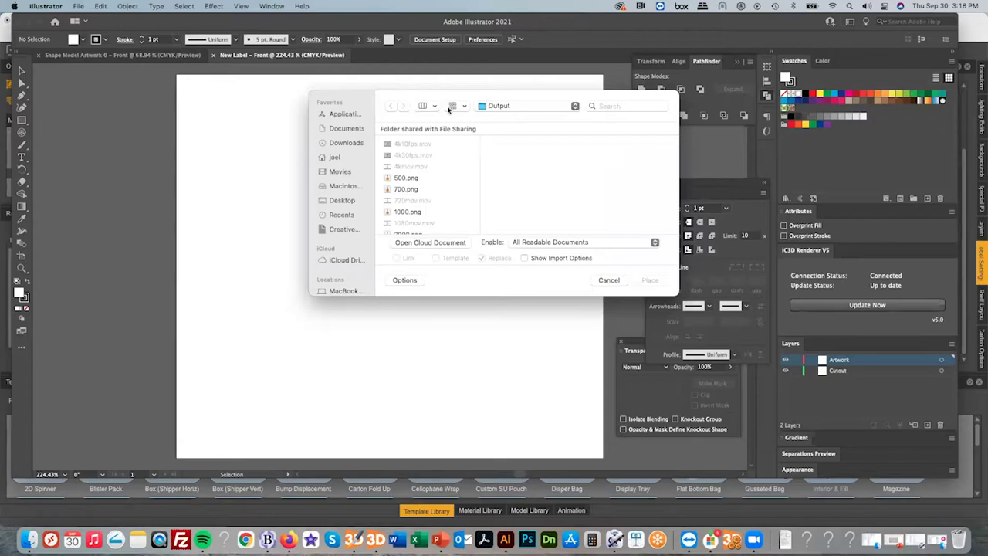
click(346, 157)
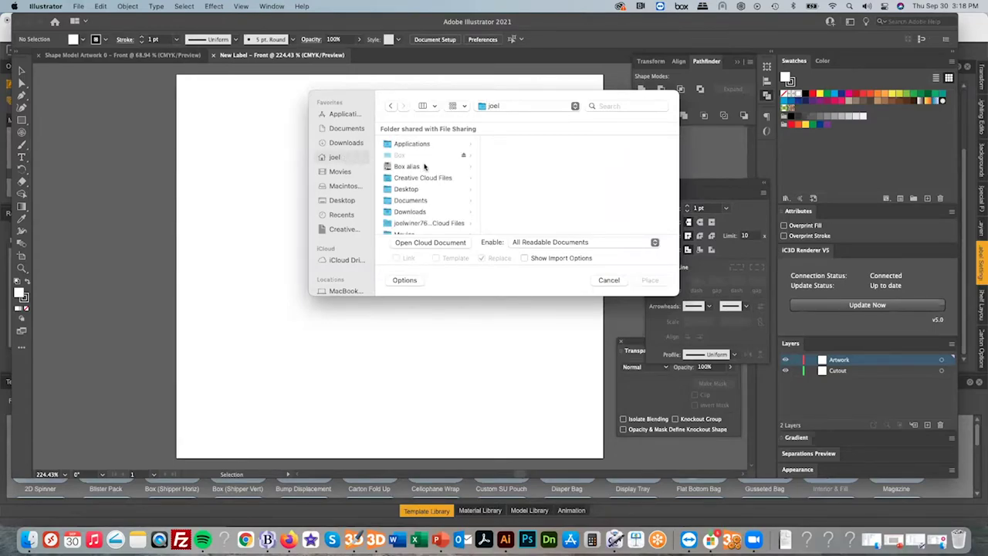
scroll(424, 167, down, 2)
scroll(424, 167, up, 1)
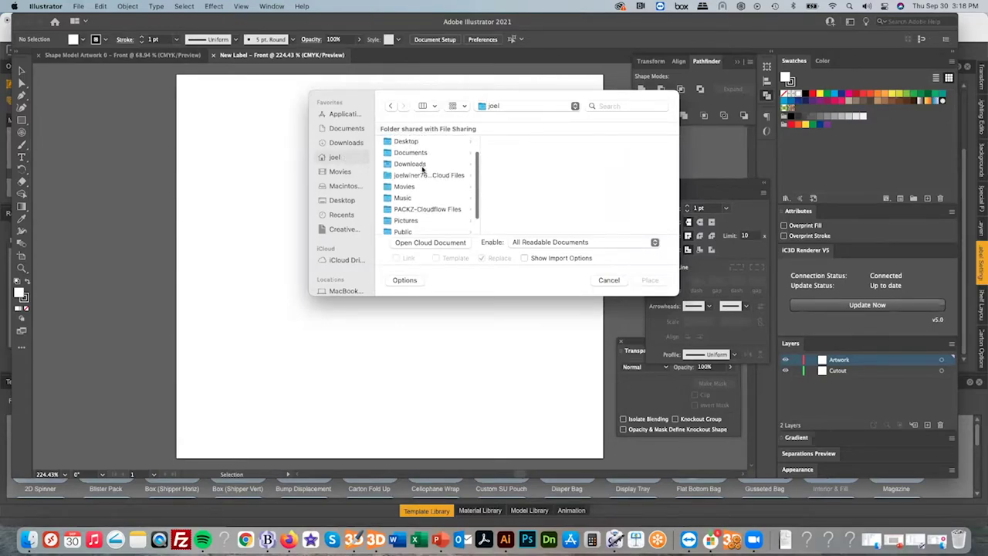
click(407, 141)
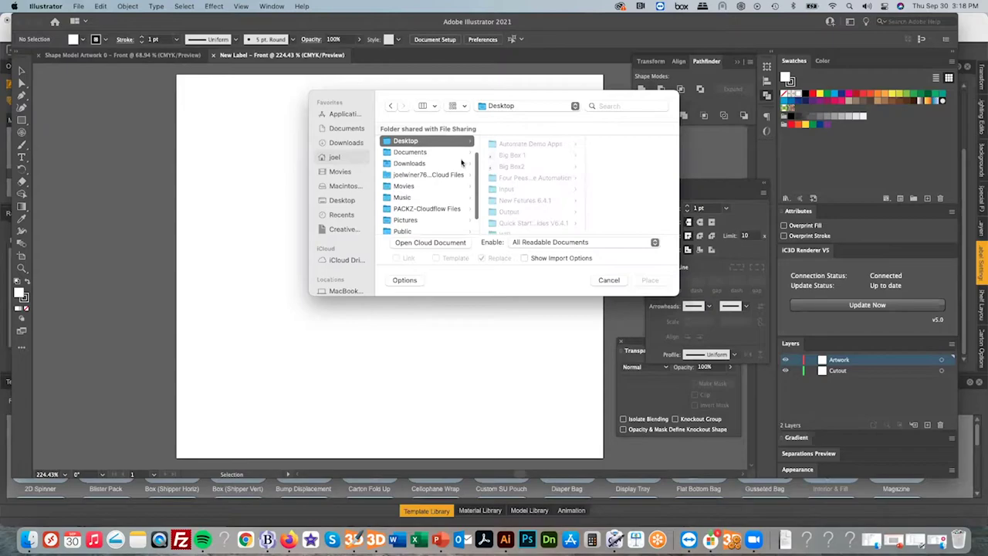
Place the Bulleit Bottle Displacement file from WIP > IC3D Demo > 01 Bulleit > Artwork.
click(505, 224)
scroll(629, 193, down, 5)
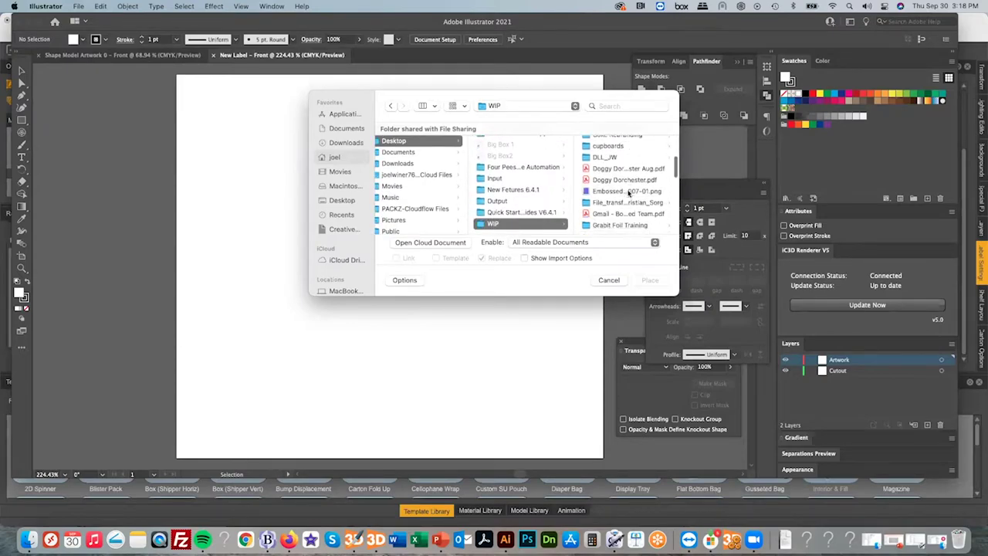
scroll(629, 193, down, 3)
click(621, 207)
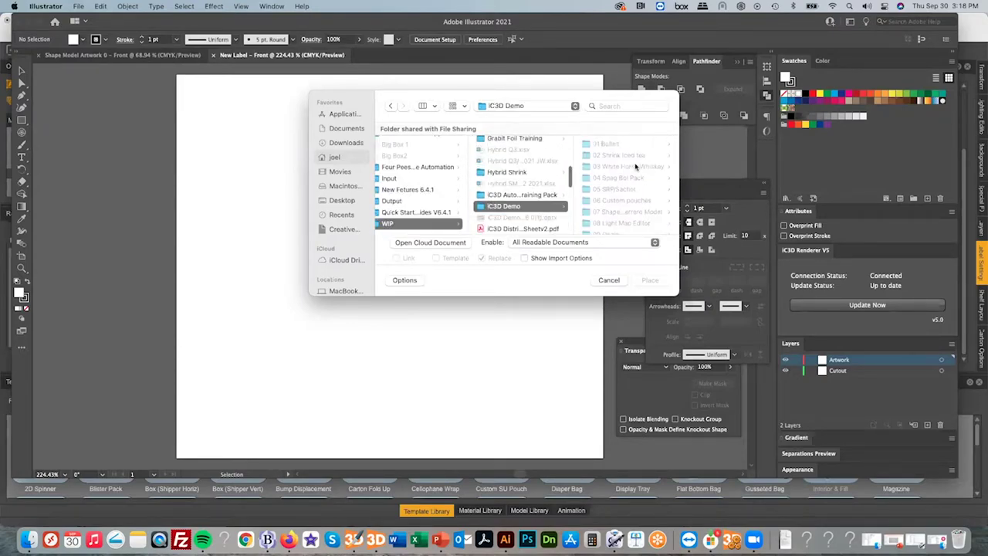
click(613, 144)
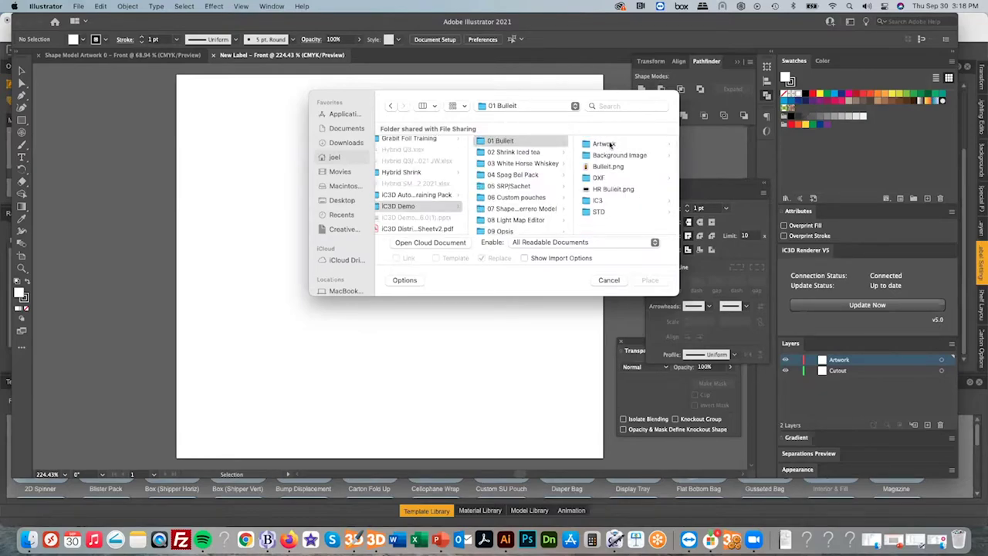
click(611, 144)
click(615, 144)
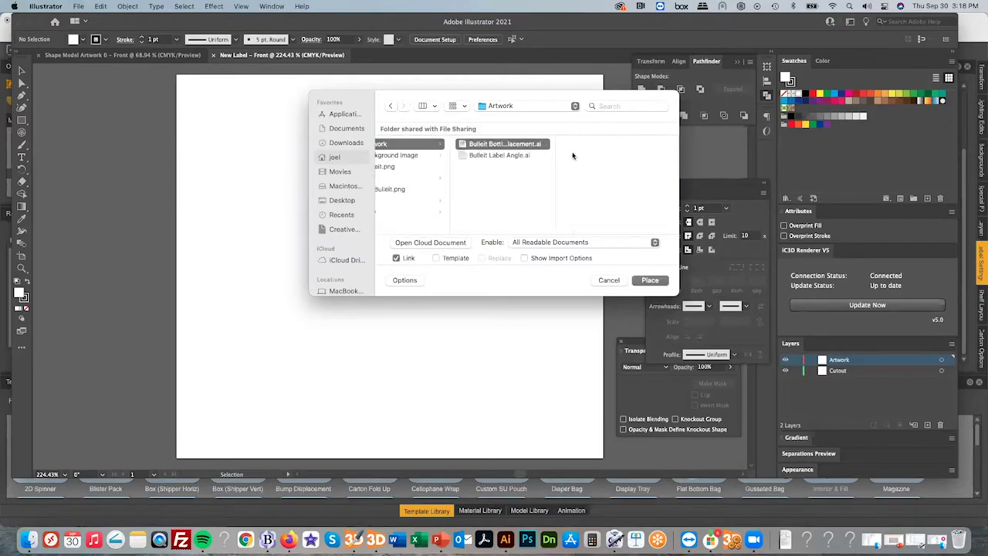
double_click(484, 144)
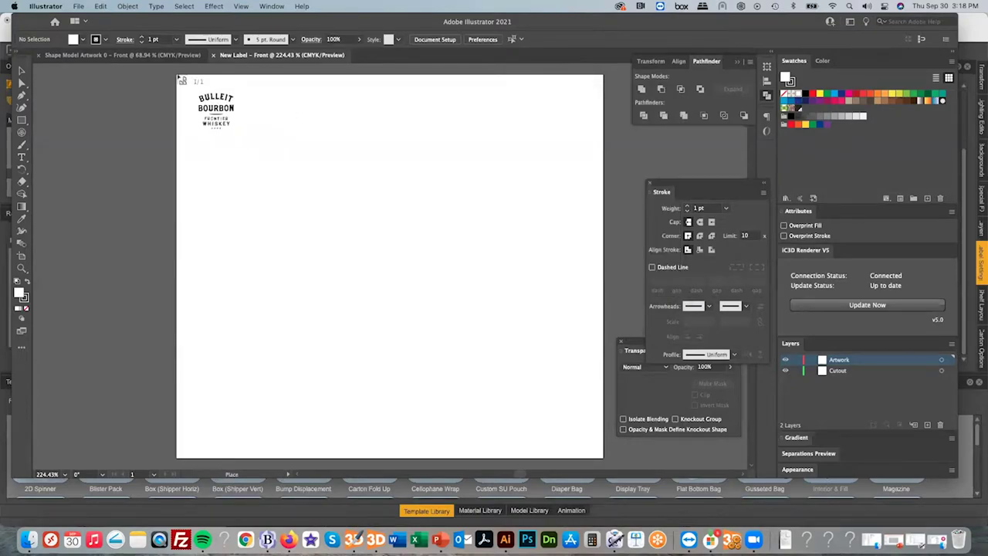
Drop the Bulleit artwork on the artboard, check the bump spot colour, and update iC3D.
click(178, 77)
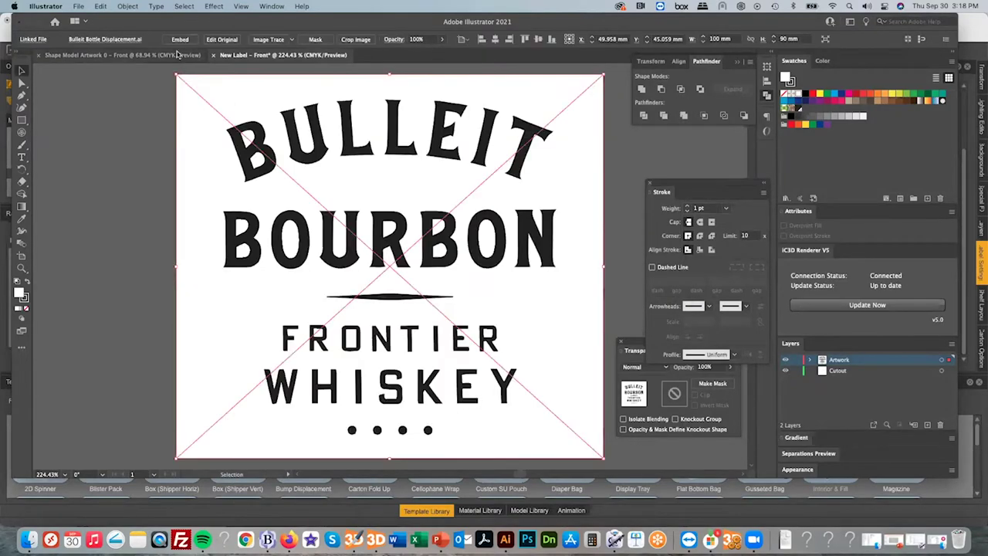
click(21, 82)
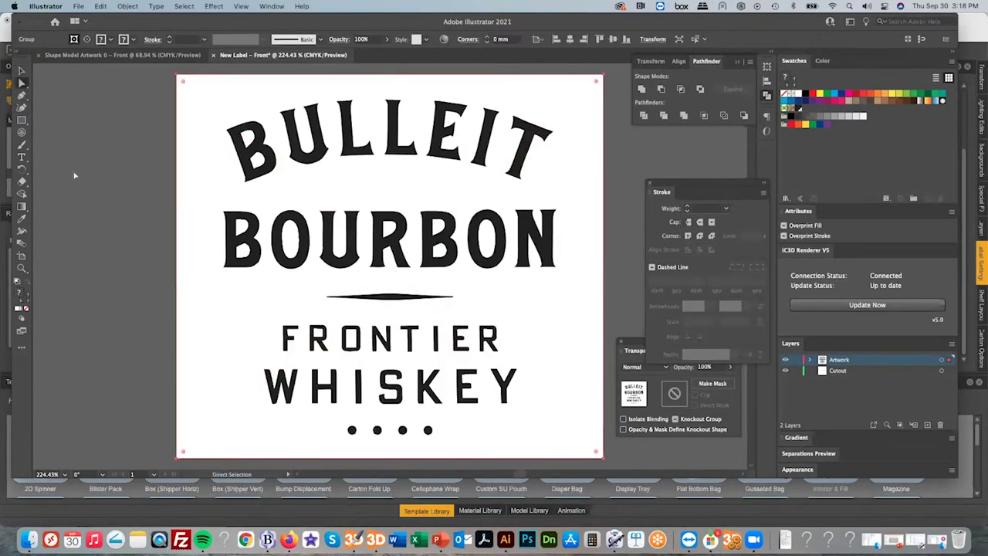
click(74, 174)
click(352, 264)
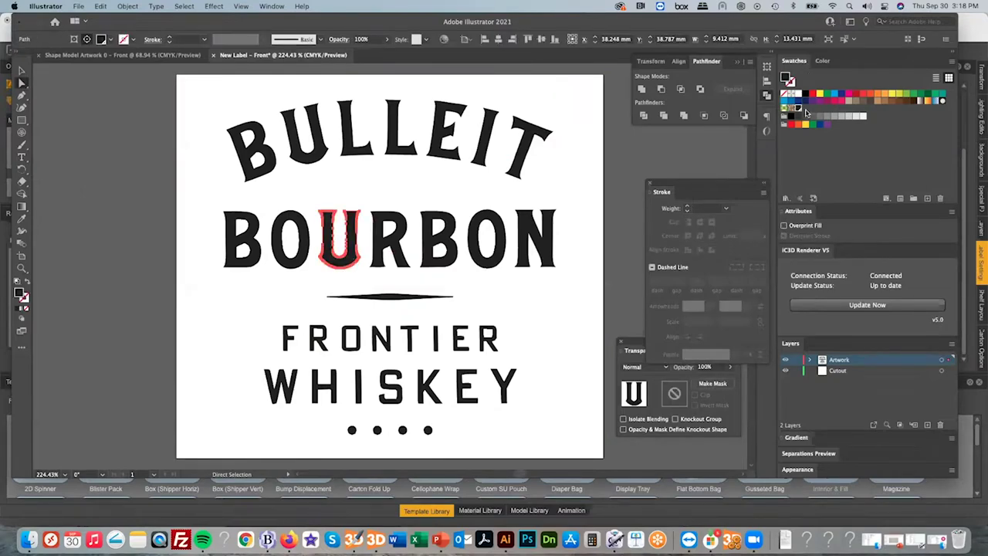
double_click(799, 108)
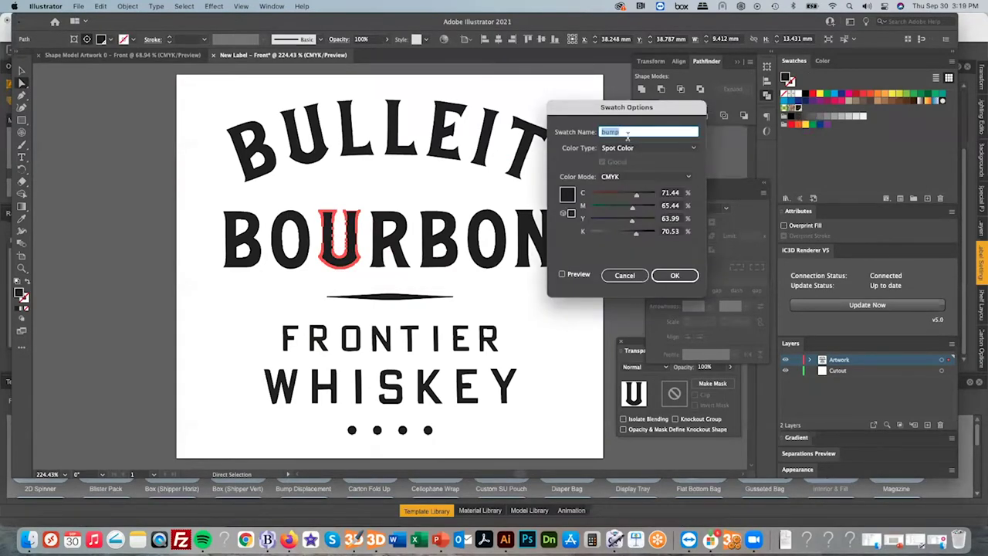
click(674, 276)
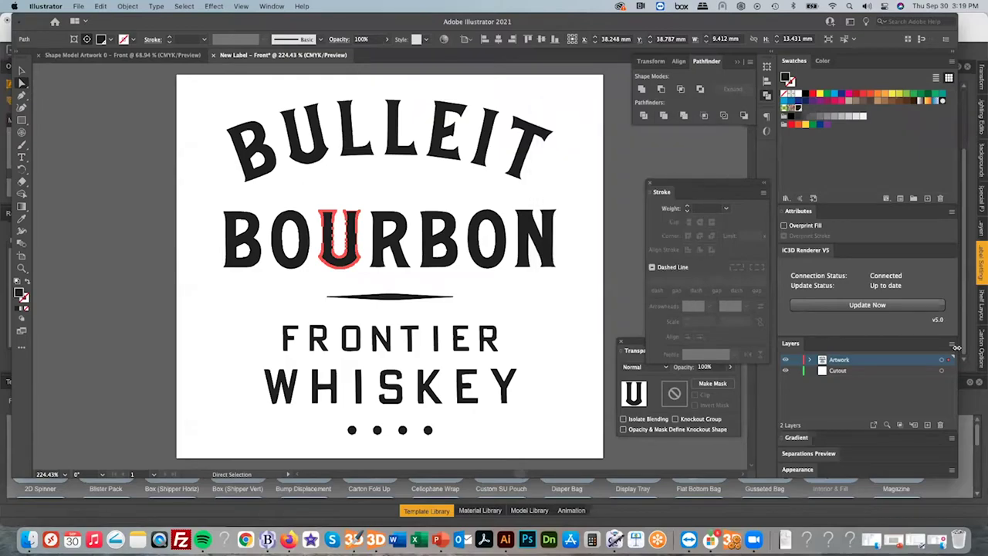
click(868, 305)
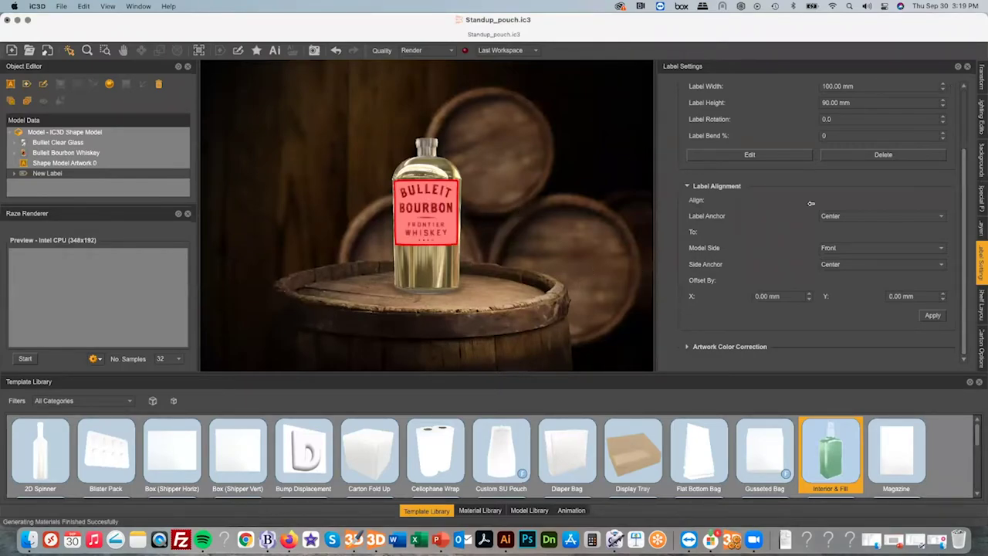
Add a bump spot effect to the label using Gold Foil from IC3D Metals.
click(982, 229)
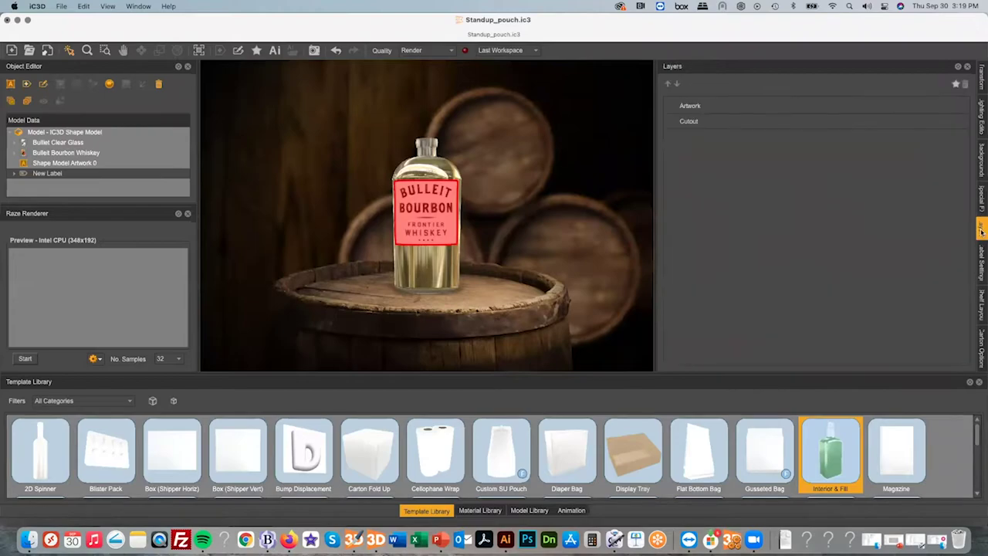
click(957, 84)
drag(488, 154, 702, 173)
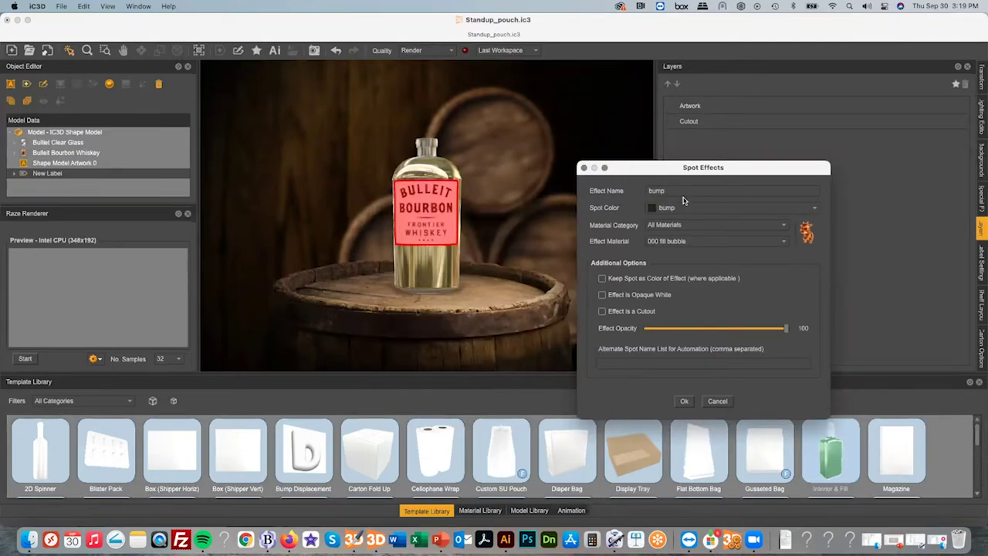
click(684, 225)
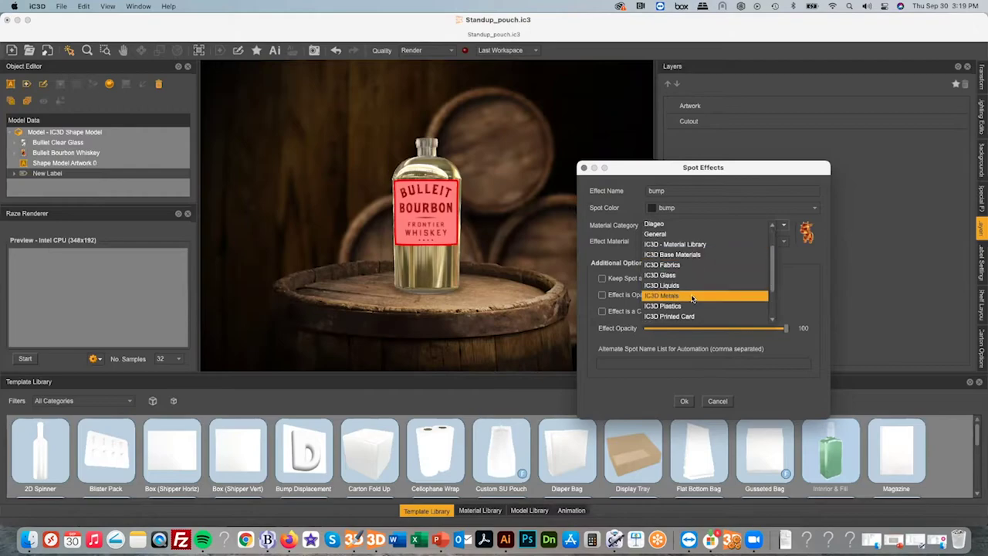
click(692, 296)
click(691, 241)
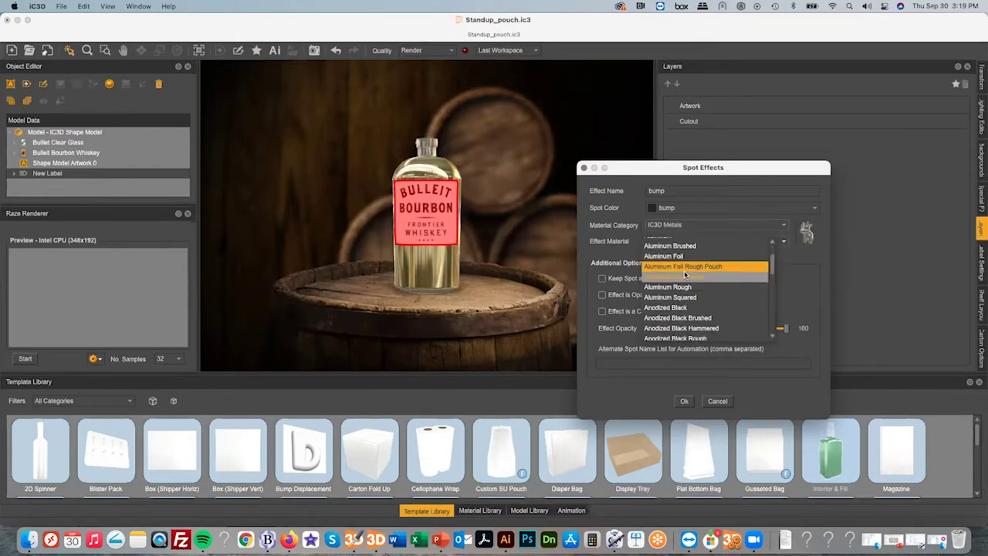
scroll(685, 278, down, 5)
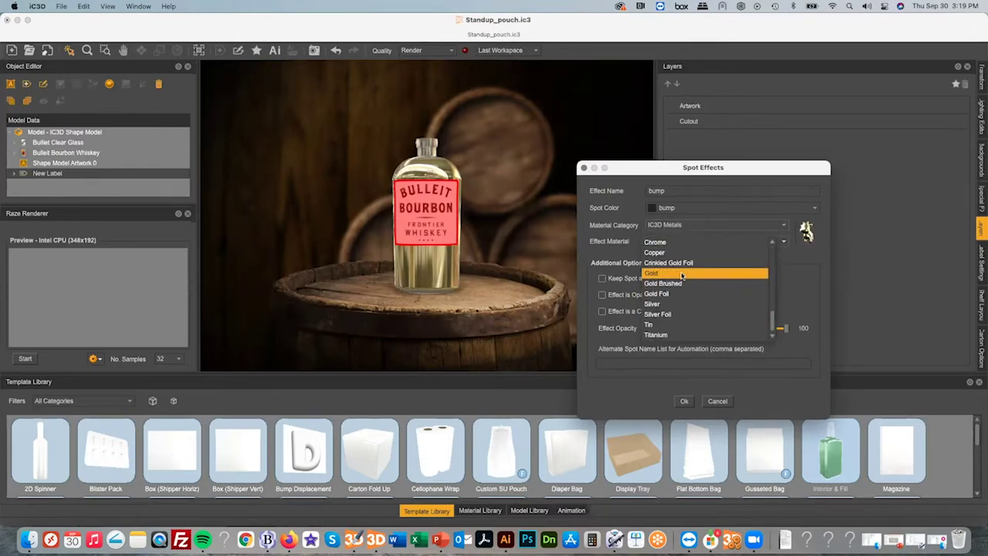
click(683, 293)
click(683, 403)
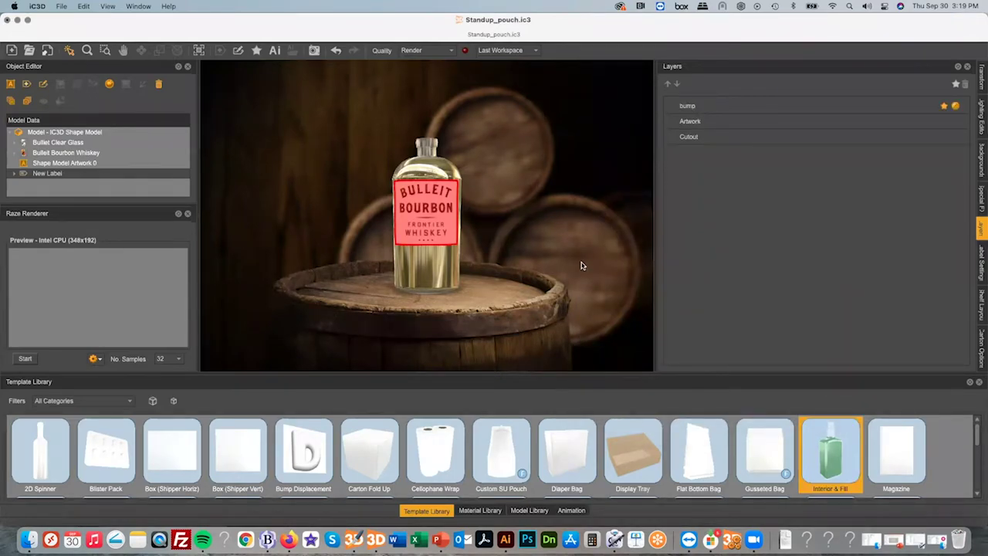
Check the Illustrator label document, return to iC3D, and reselect the bottle label.
scroll(803, 26, right, 5)
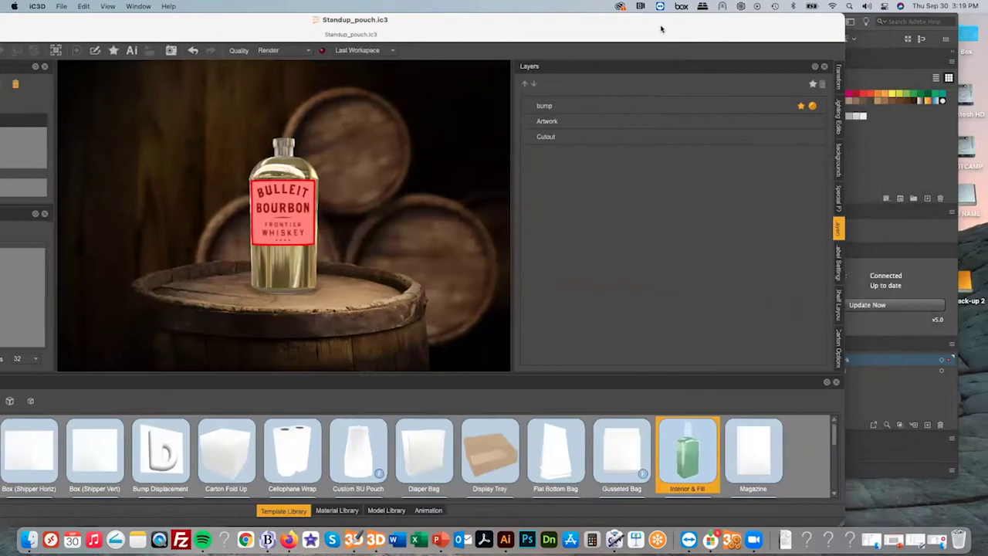
scroll(776, 32, left, 2)
scroll(779, 32, right, 3)
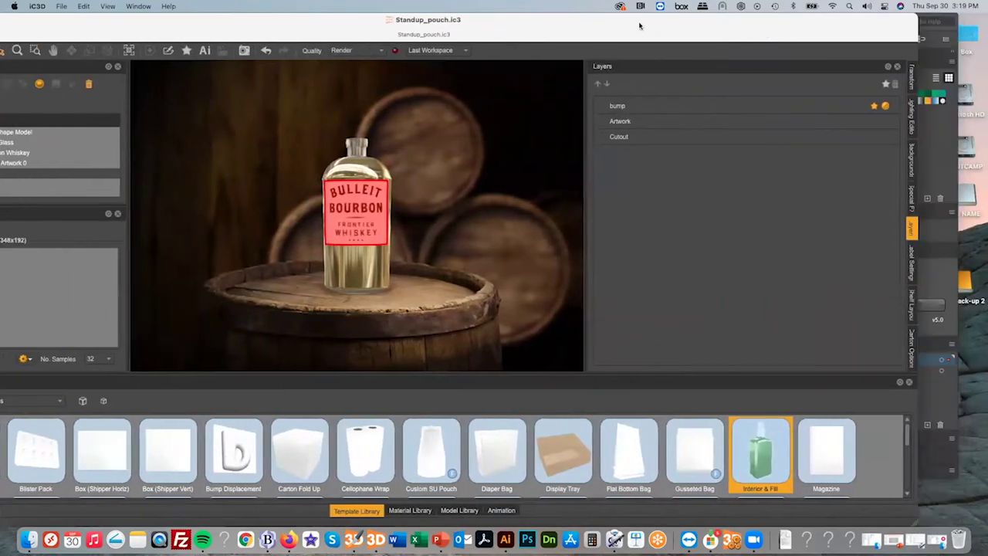
scroll(687, 26, left, 5)
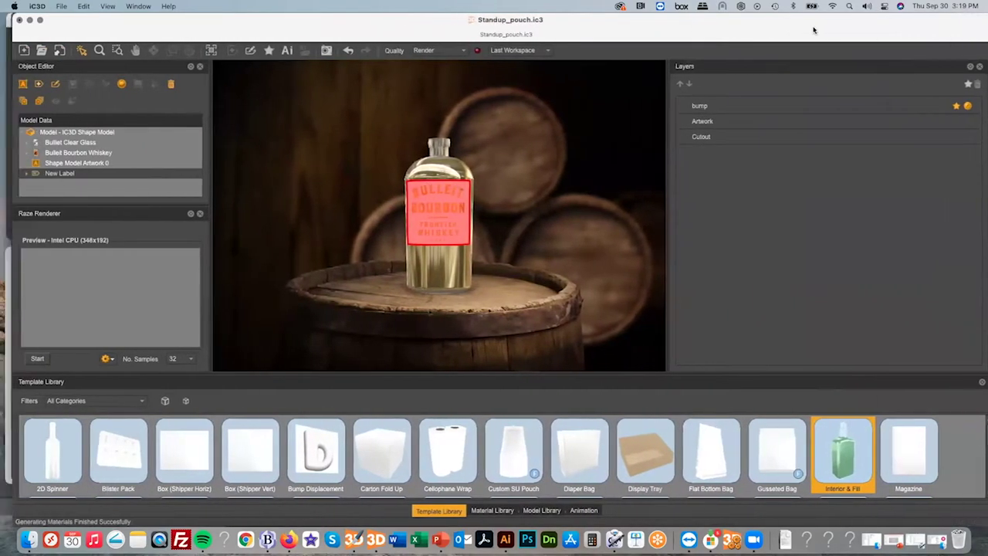
click(502, 521)
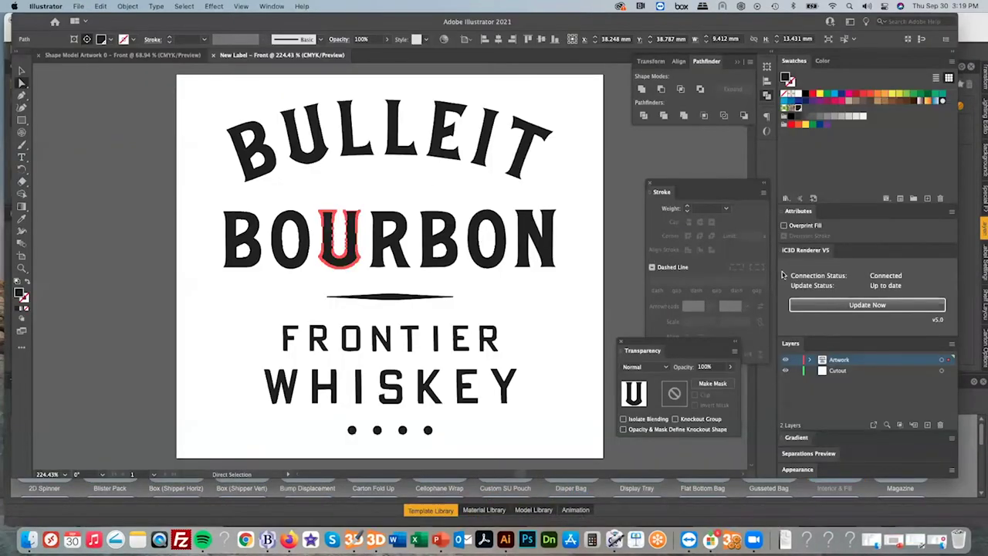
click(974, 417)
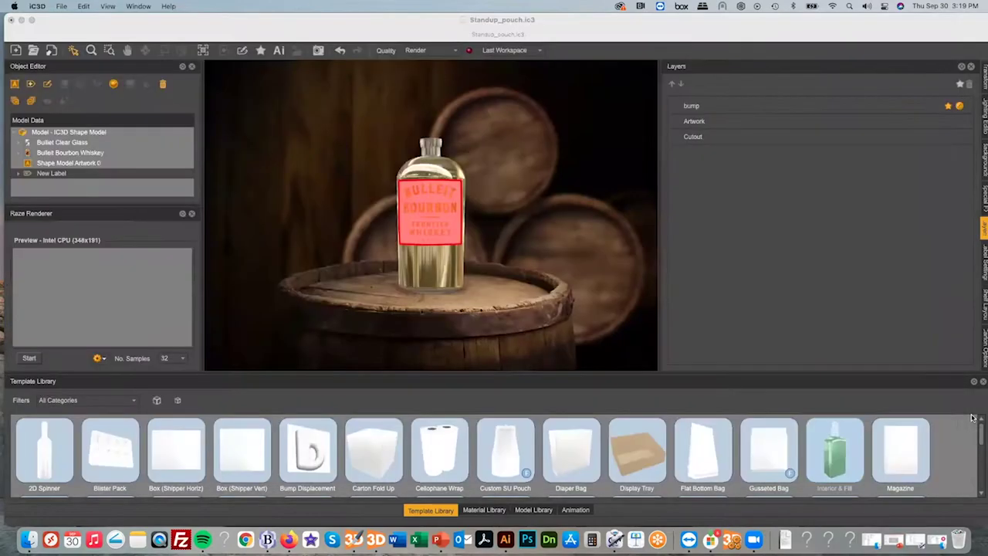
click(410, 197)
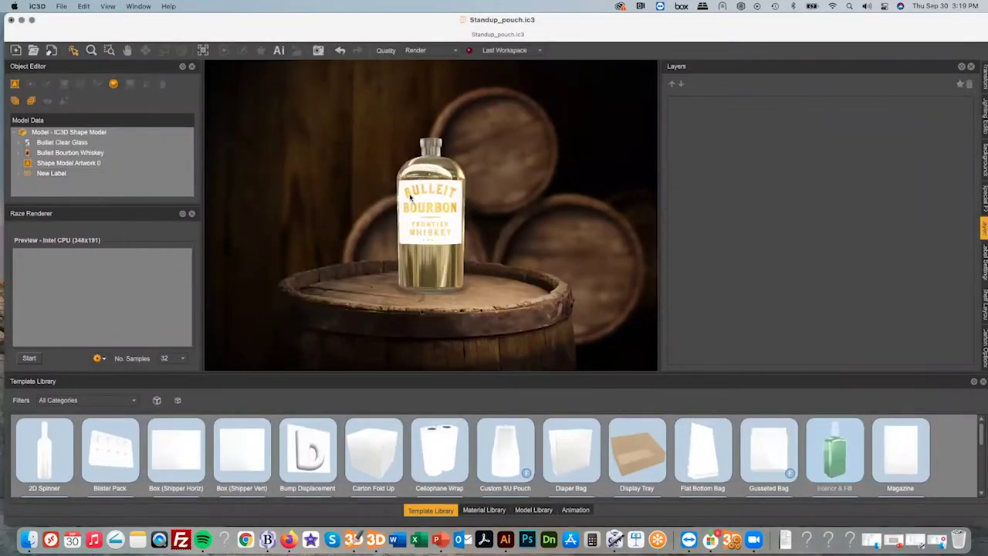
click(414, 208)
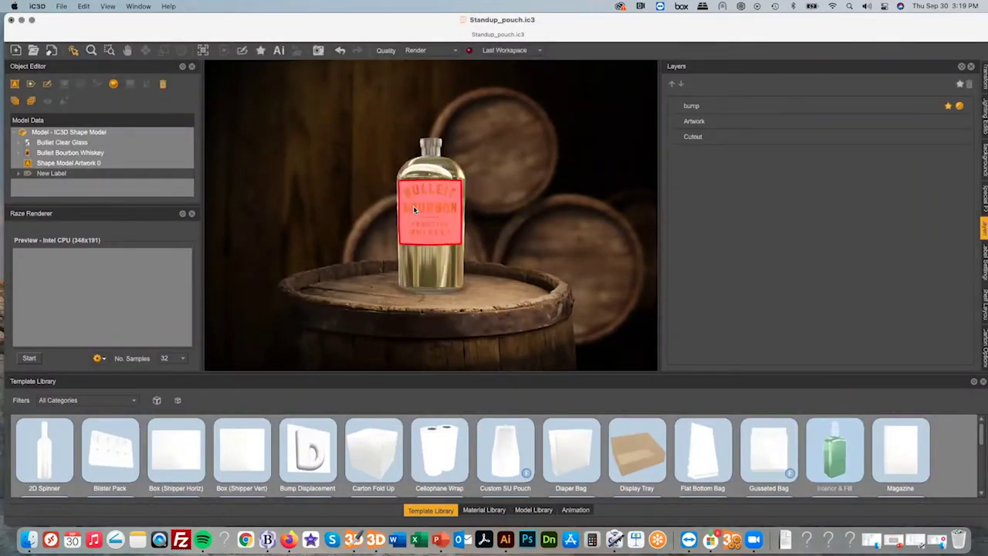
Set the Gold Foil bump depth to 34, save it, and choose the Bump Displacement template.
click(958, 107)
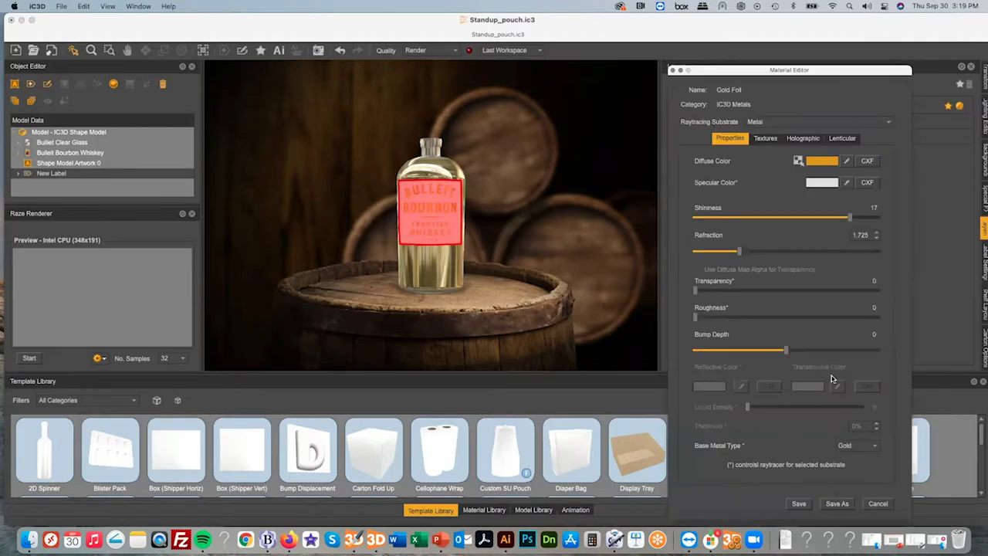
click(851, 351)
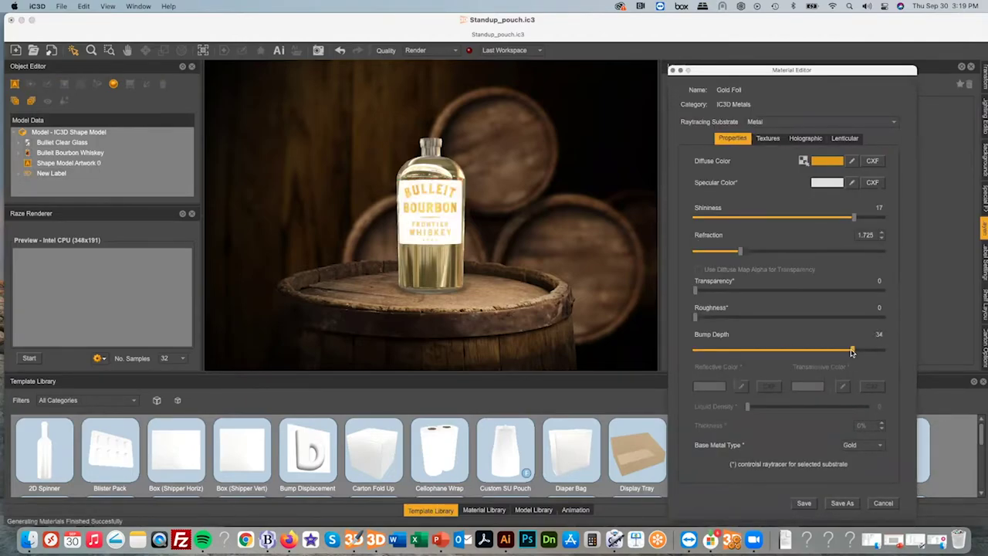
click(806, 503)
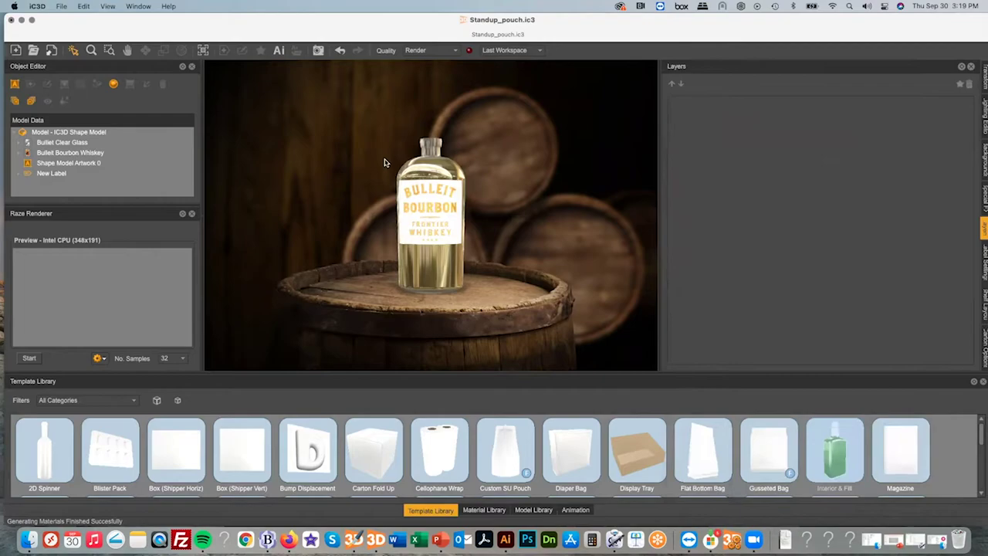
click(427, 224)
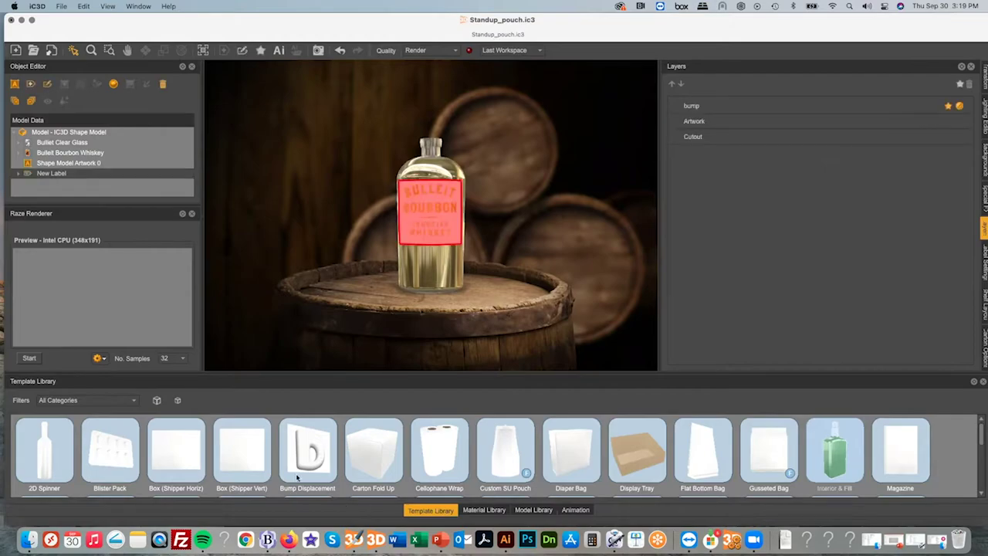
click(313, 454)
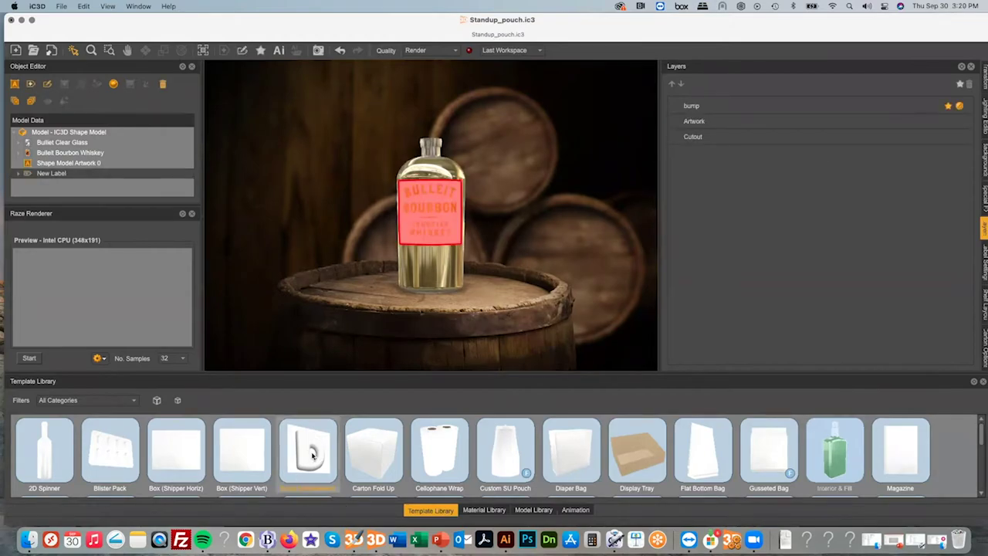
Set displaced height to 1 mm, mesh smoothness 65 and edge smoothness 25.
click(425, 204)
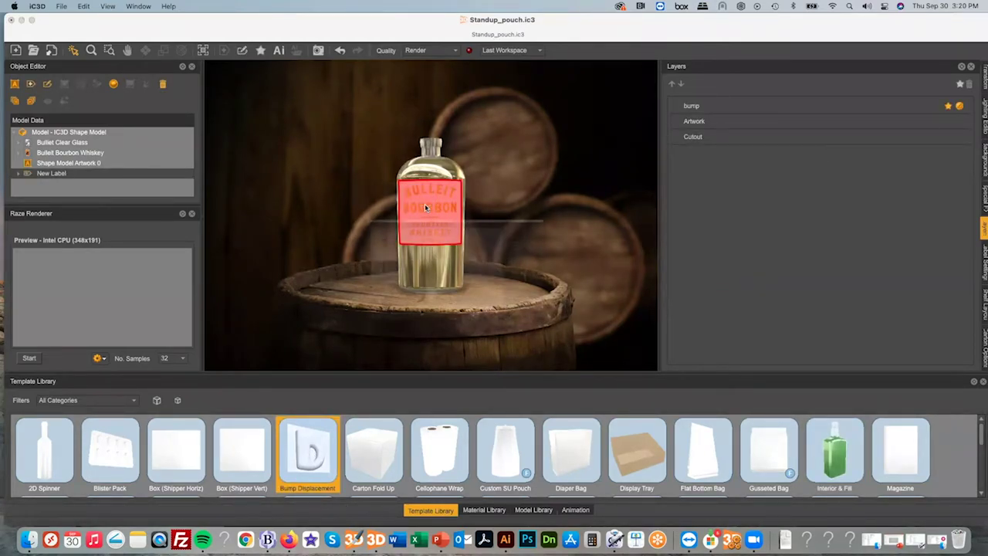
drag(856, 95, 791, 93)
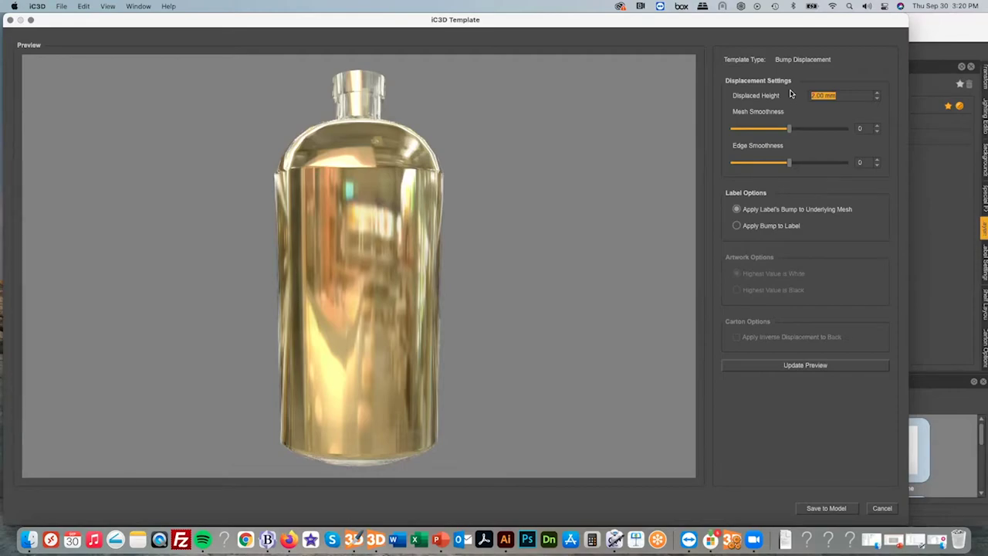
text(1)
key(Return)
click(861, 127)
key(shift+Tab)
click(861, 127)
click(867, 162)
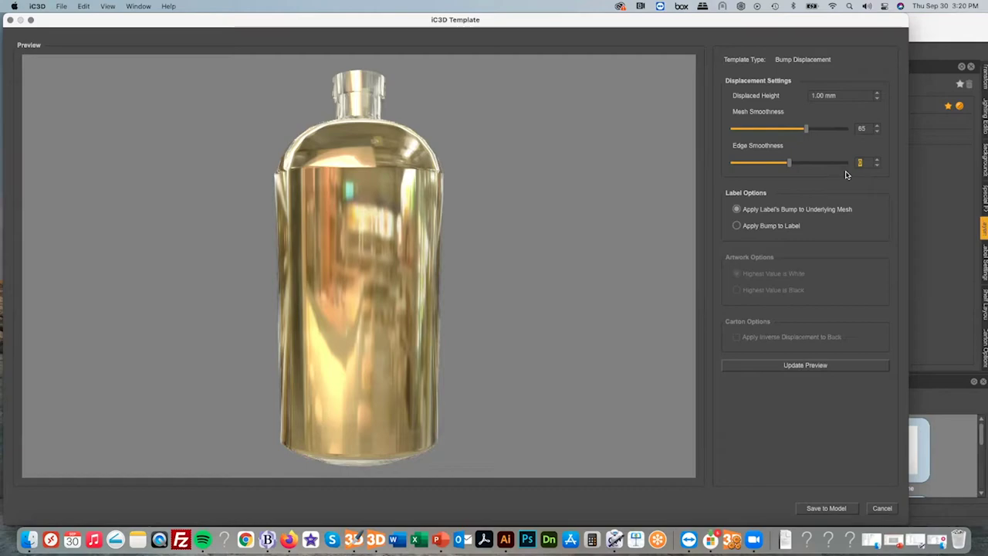
text(25)
Apply the label's bump to the underlying mesh, refresh the preview, and save to the model.
click(737, 226)
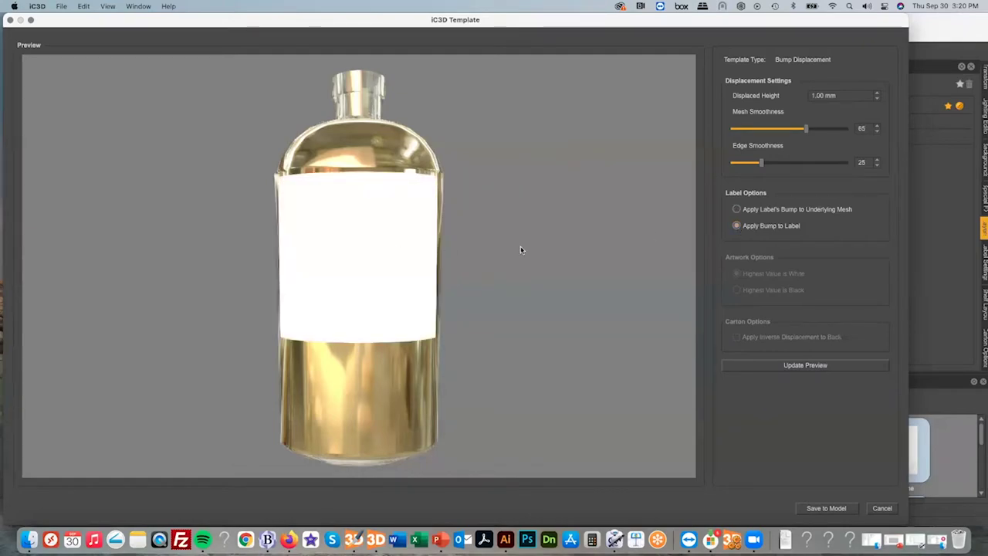
click(738, 210)
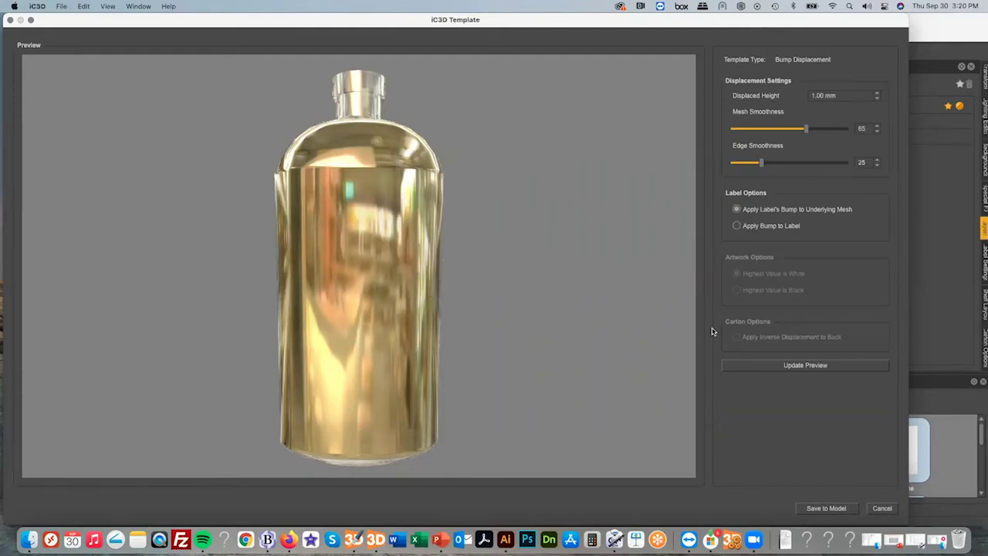
click(821, 365)
drag(195, 21, 219, 21)
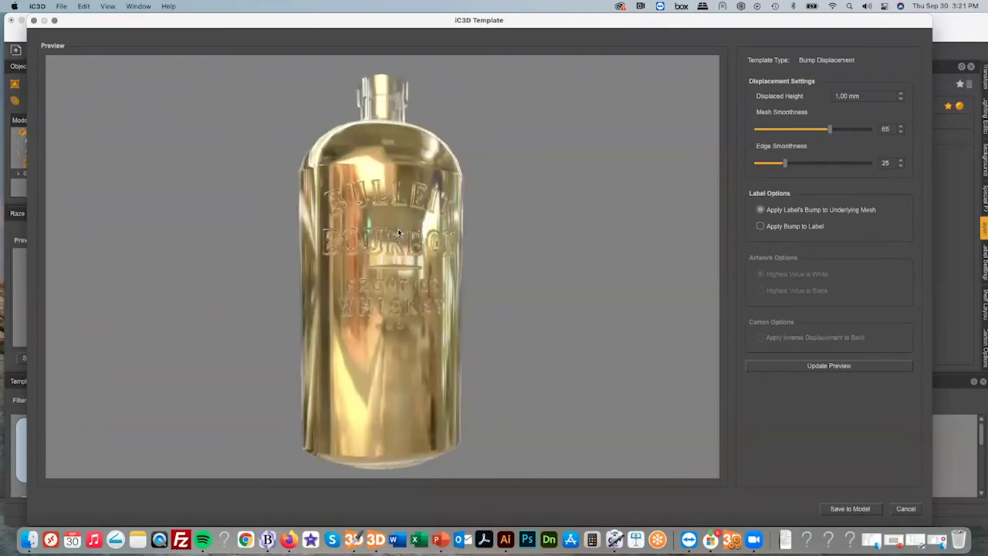
click(845, 511)
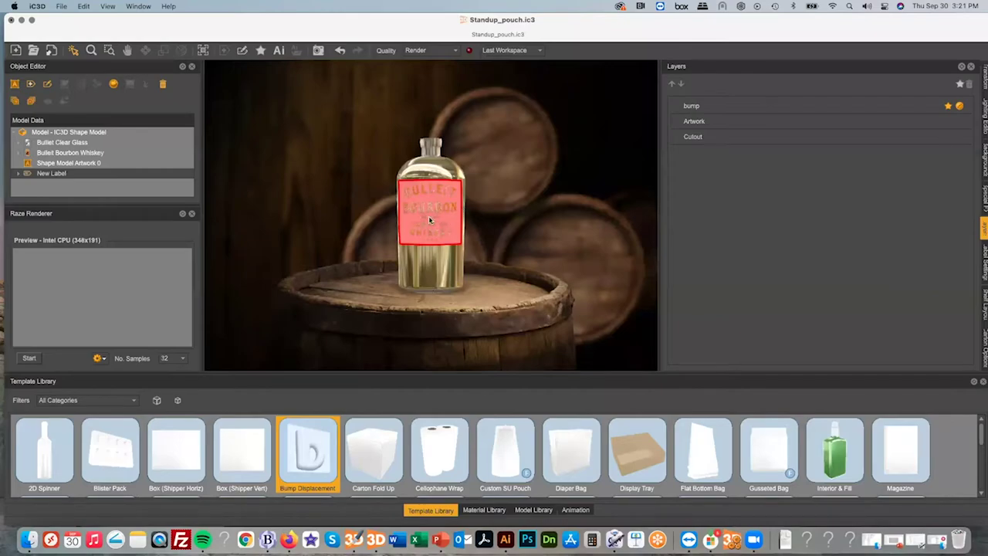
Delete the old red label from the bottle.
drag(429, 217, 417, 241)
key(Delete)
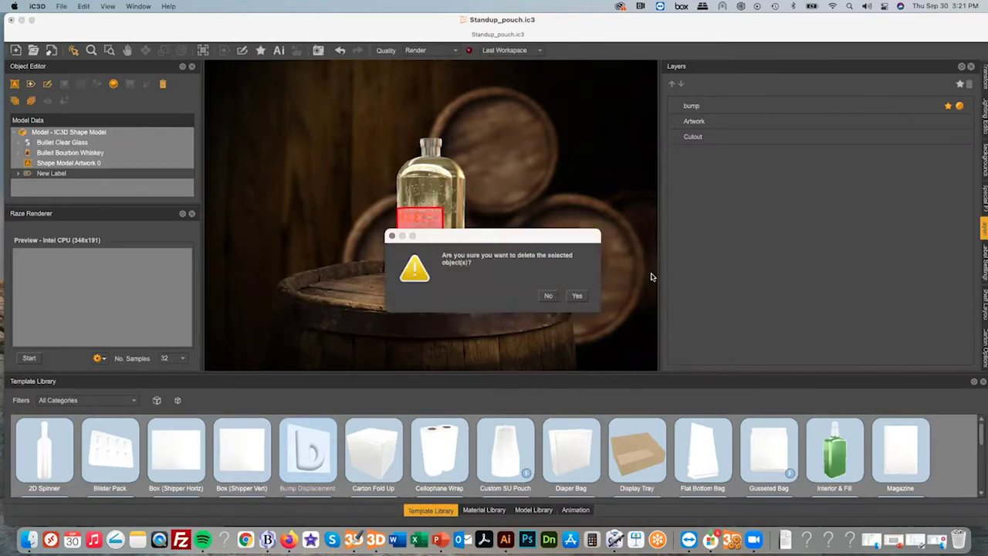
click(578, 296)
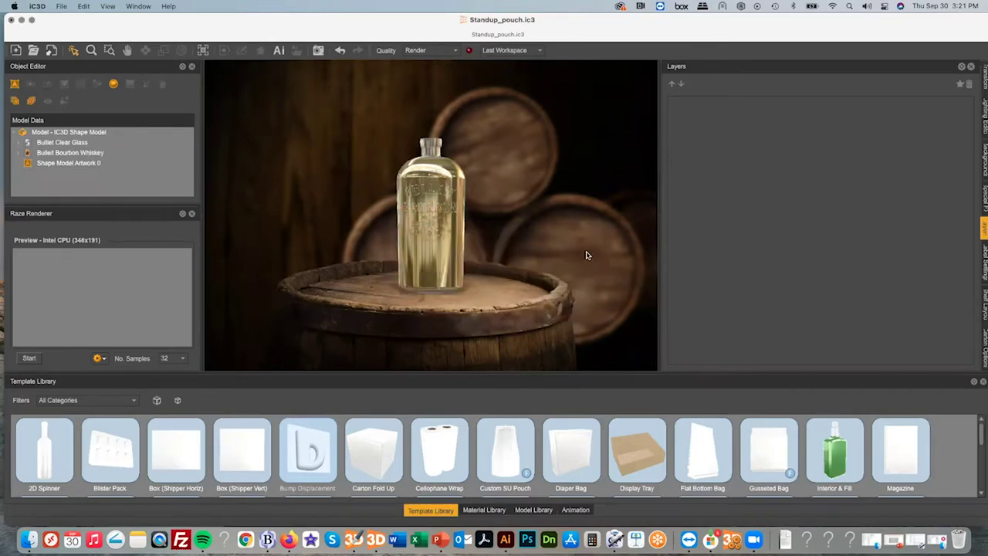
Add a 245 × 100 mm label to the bottle and open its artwork in Illustrator.
click(433, 269)
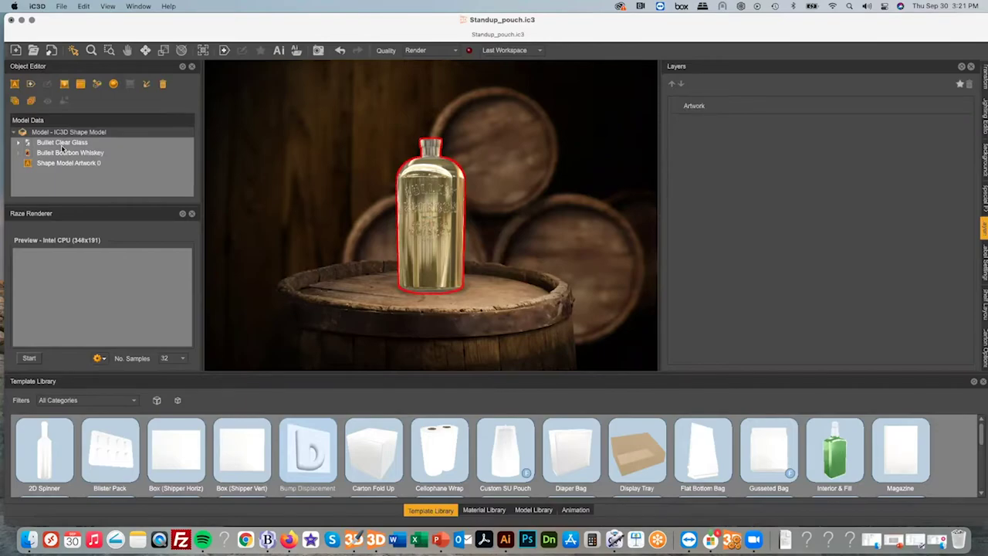
click(30, 83)
key(Tab)
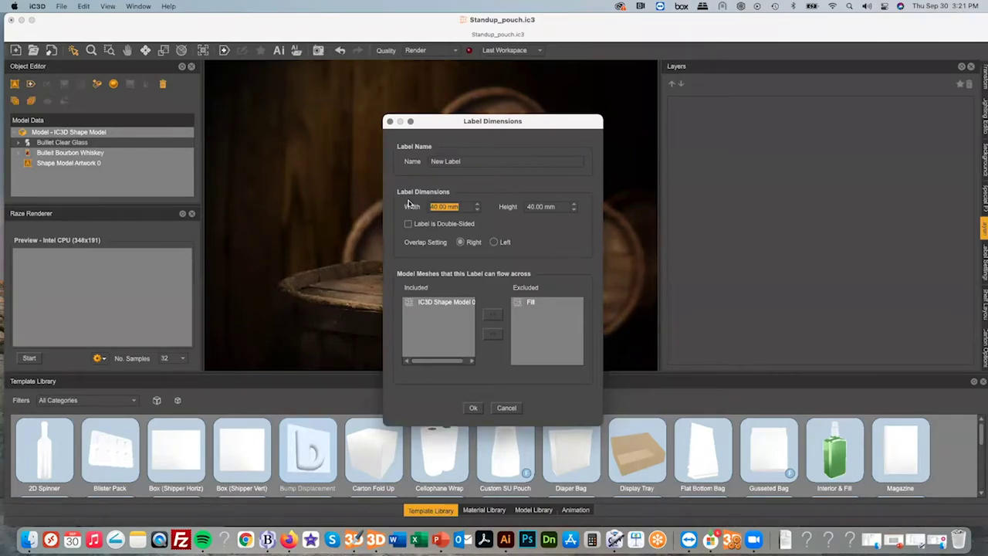
text(245)
key(Tab)
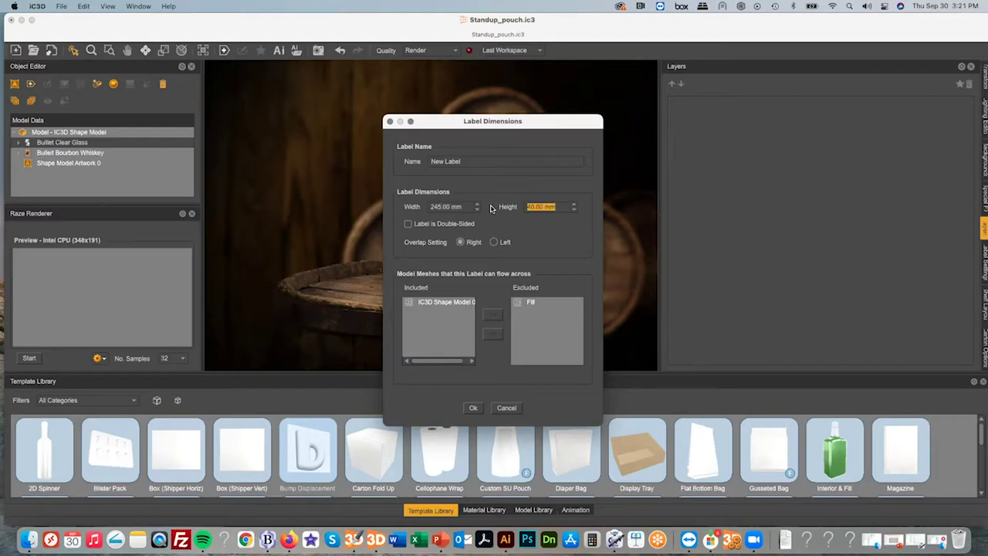
text(1)
key(Return)
click(474, 408)
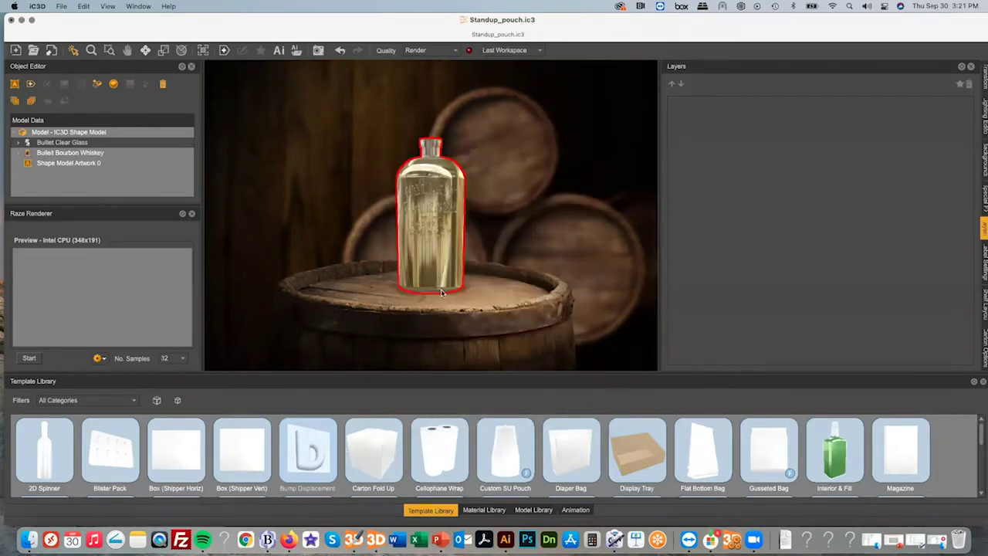
click(280, 49)
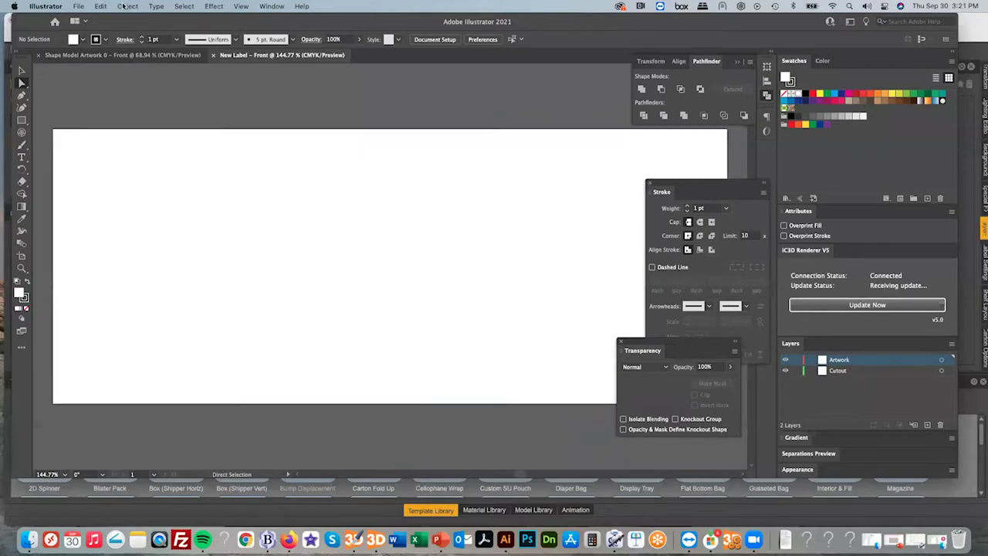
click(79, 6)
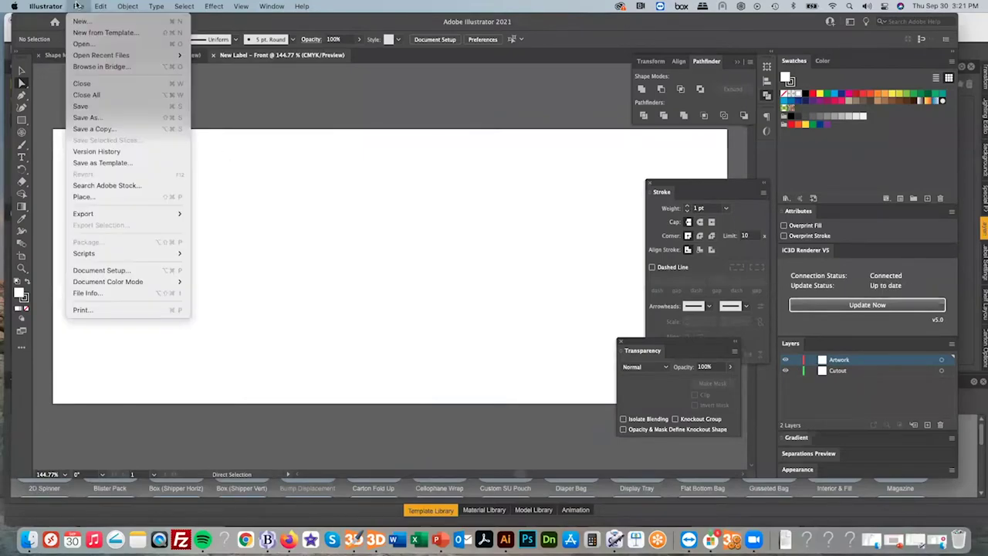
Open Bulleit Label Angle.ai, pick the Selection tool, and hide the orange label layer.
click(82, 44)
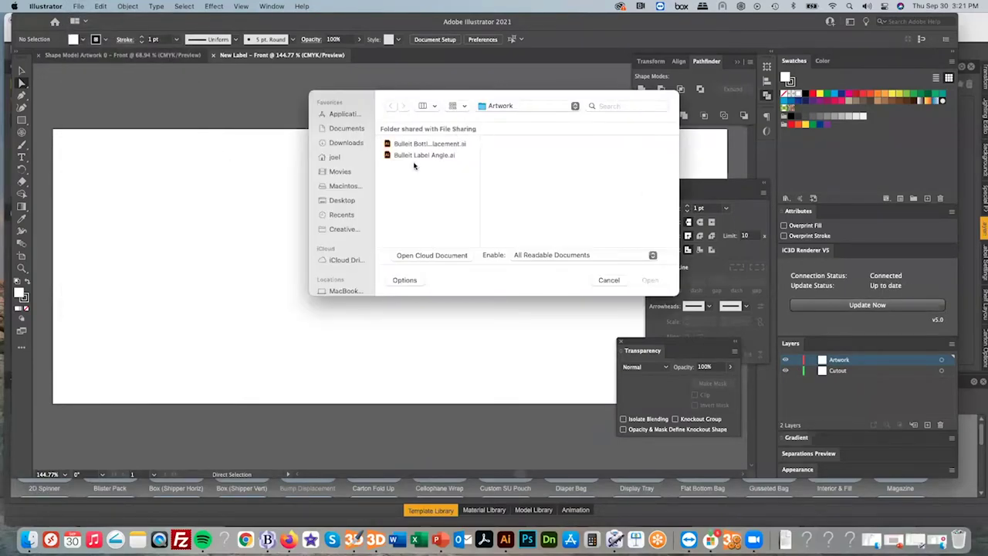
double_click(411, 156)
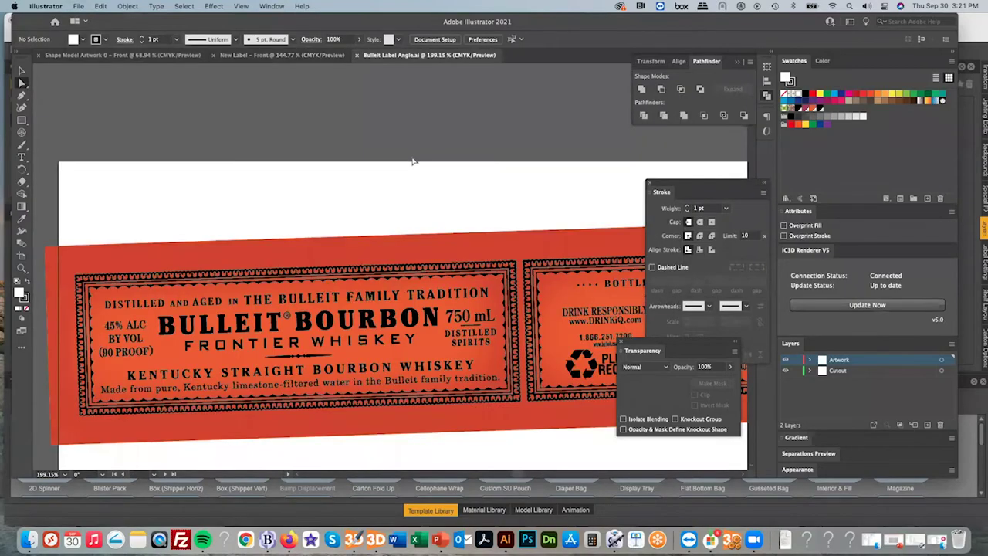
alt+scroll(445, 184, down, 2)
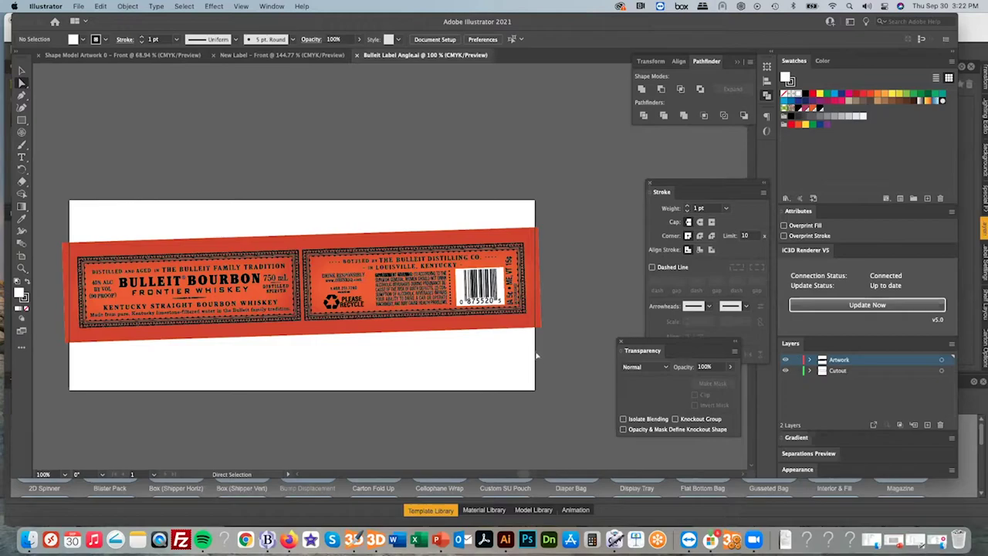
click(21, 70)
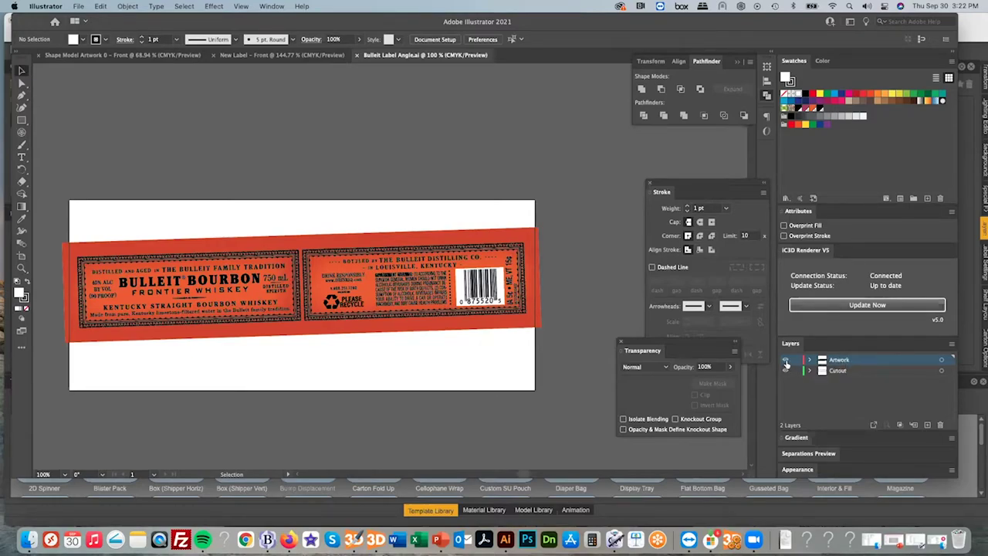
click(786, 361)
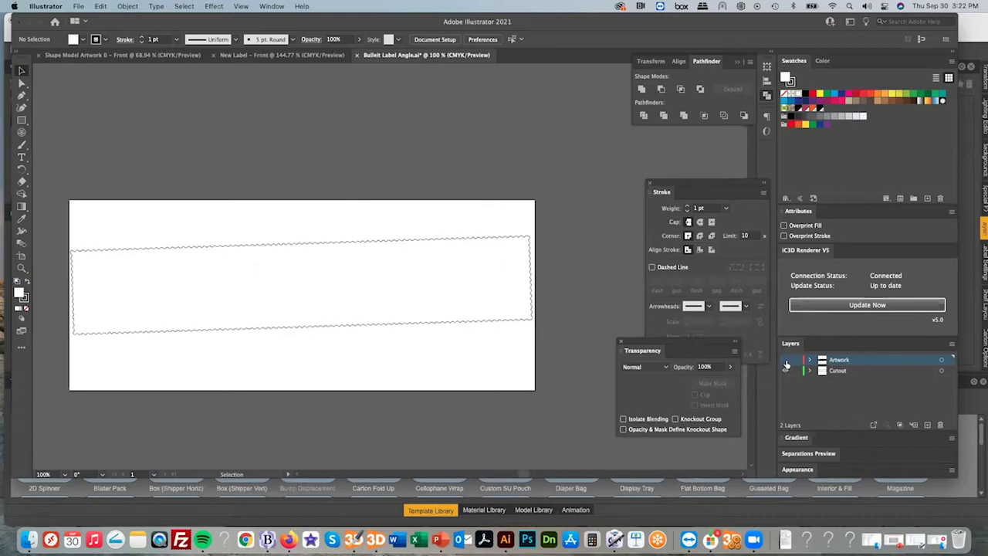
Check the cutout path in outline view, then select and copy all the label artwork.
click(313, 276)
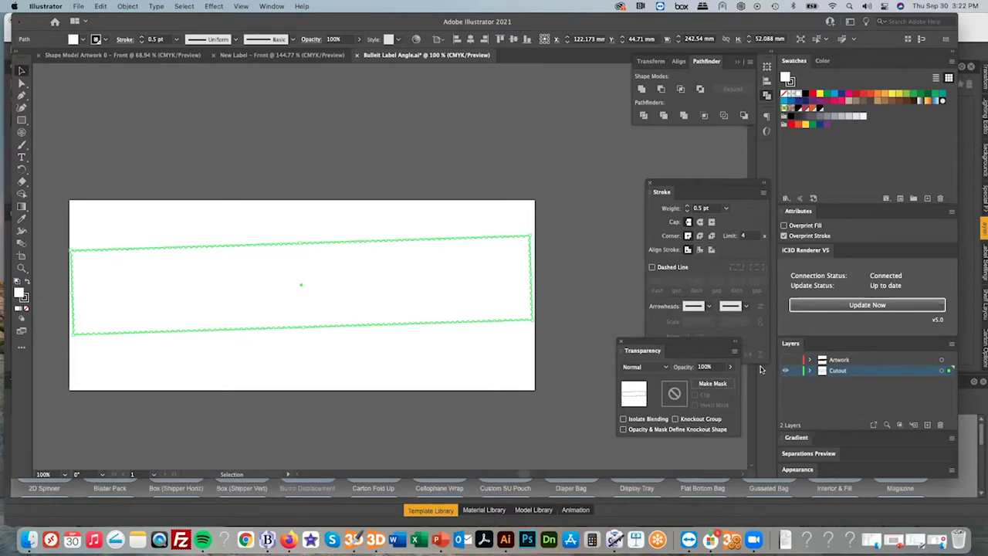
key(super+y)
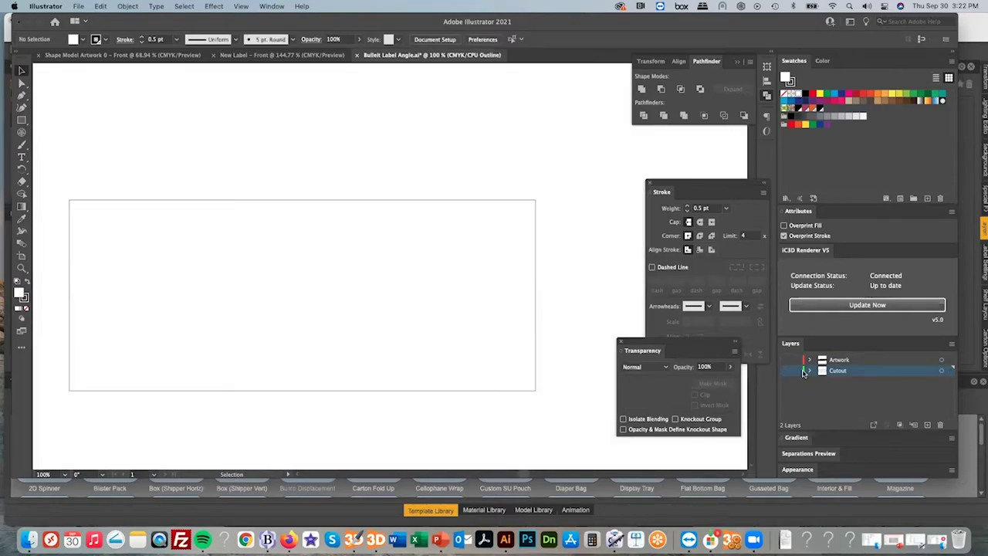
key(super+y)
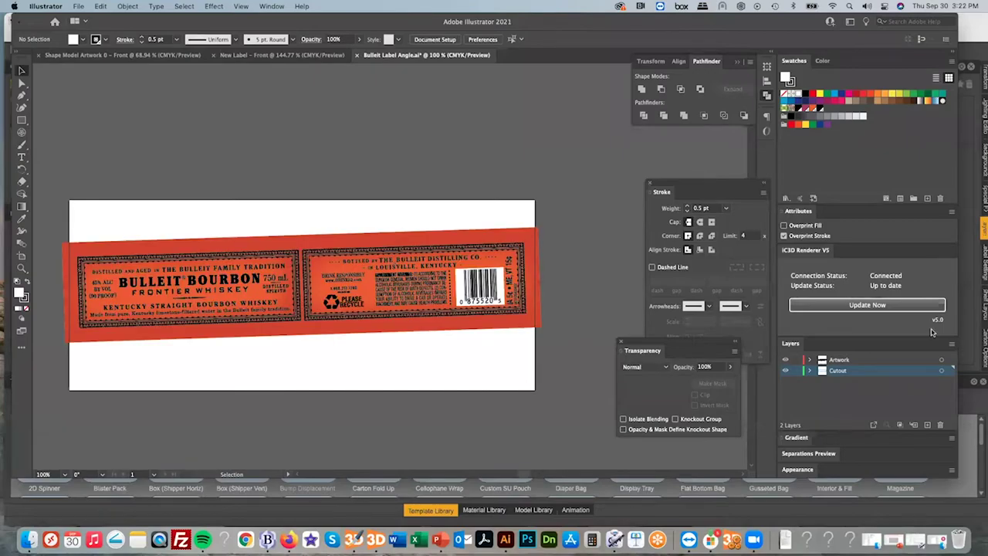
click(954, 346)
click(834, 359)
key(a)
key(super+a)
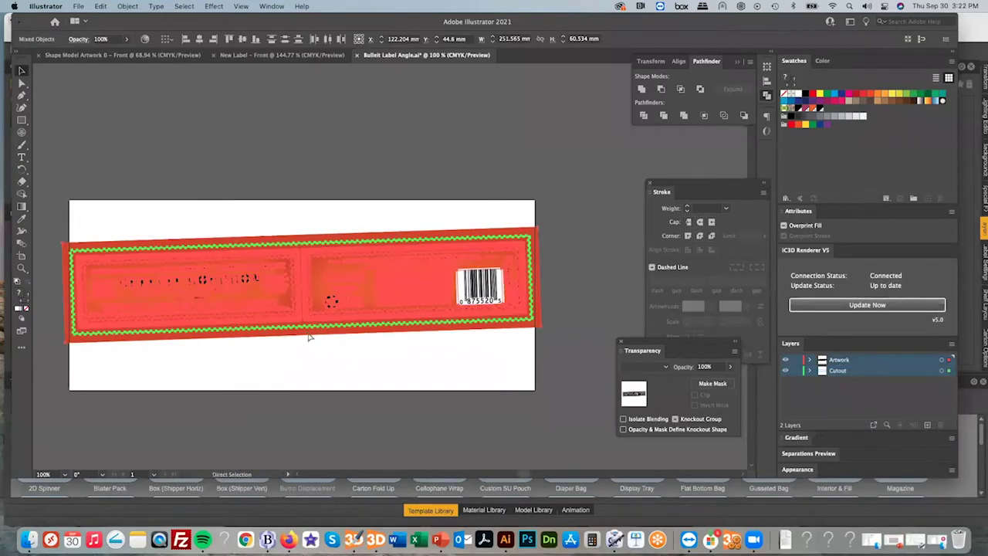
Paste the Bulleit label artwork onto the New Label artboard and push the update to iC3D.
click(204, 66)
click(257, 56)
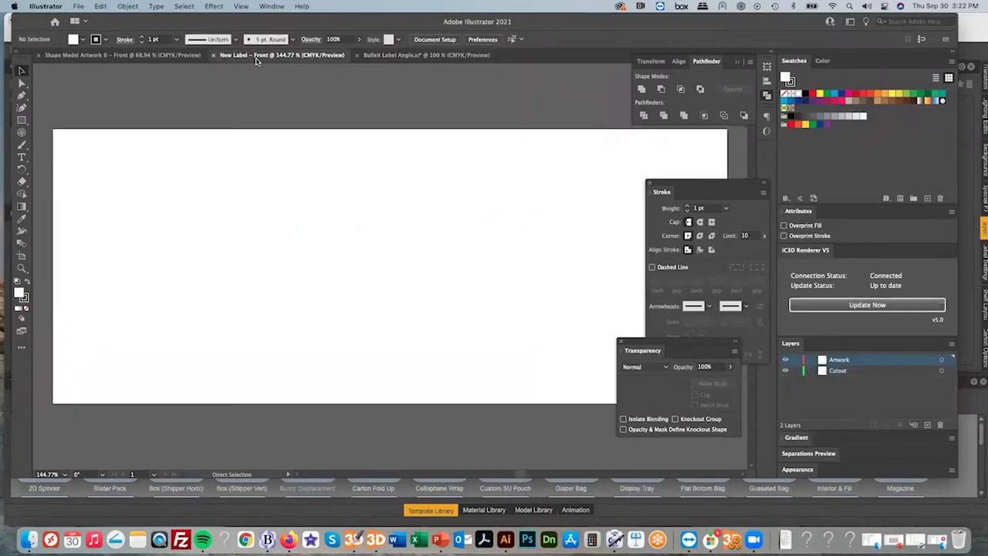
key(super+v)
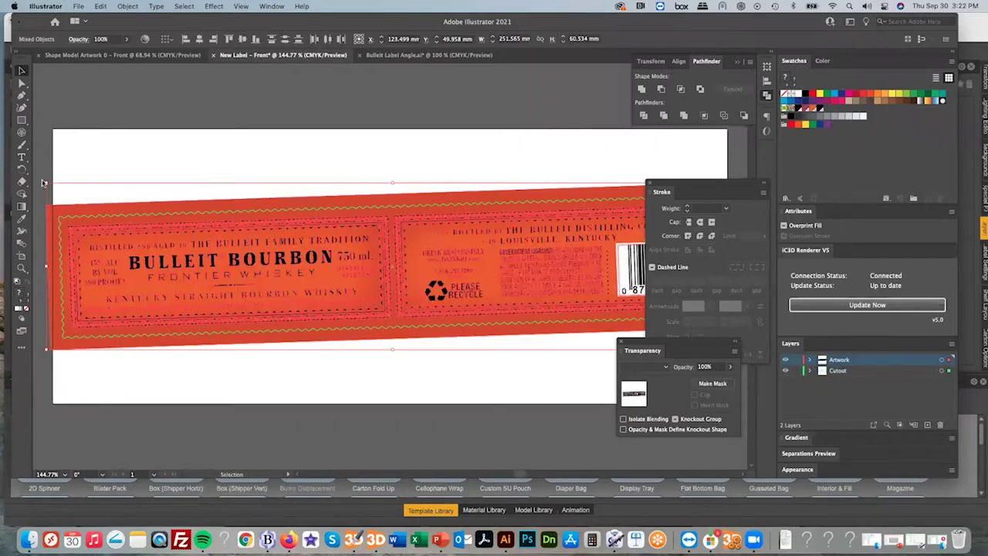
key(super+minus)
key(super+minus)
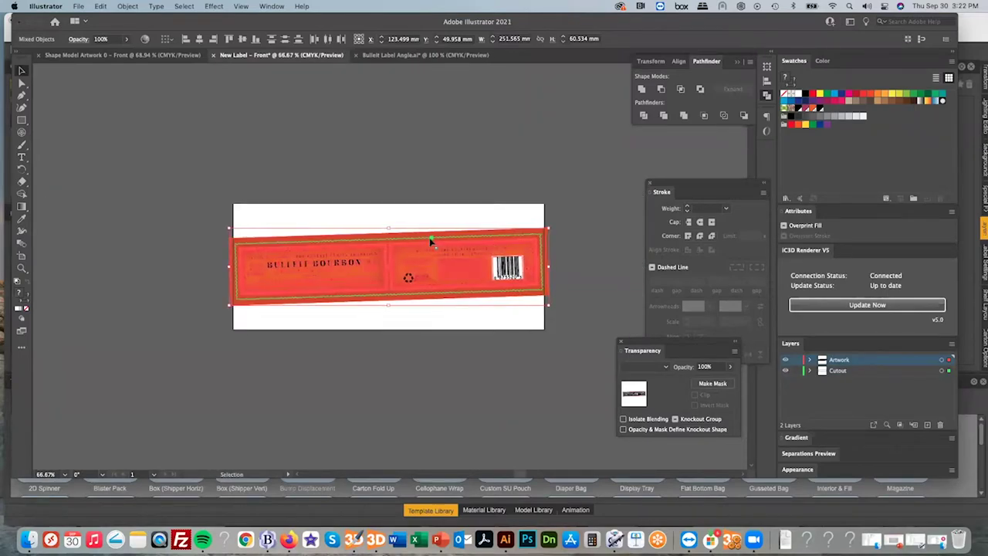
click(860, 308)
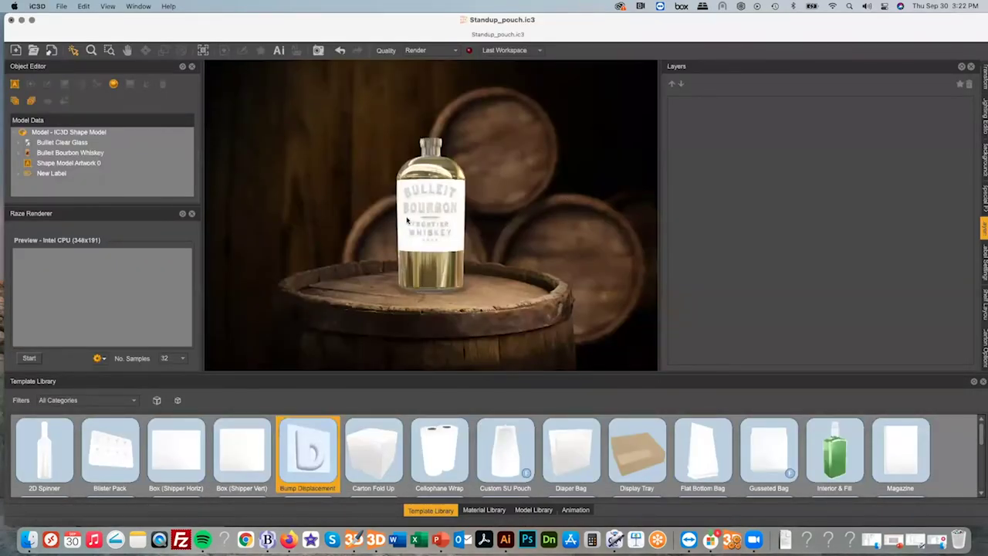
Offset the Bulleit label to X 250 mm and Y -395 mm, apply it, then show the Model Library.
click(410, 222)
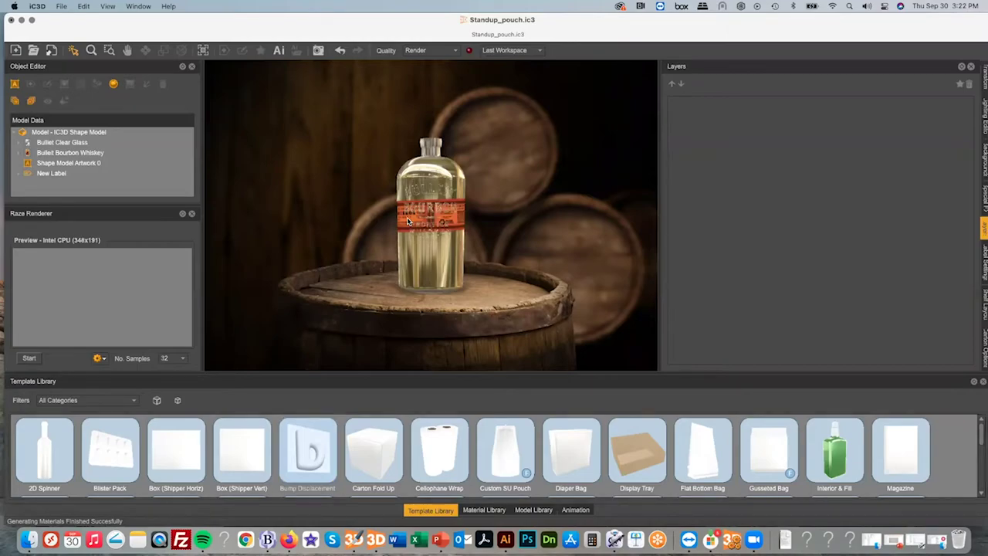
click(983, 265)
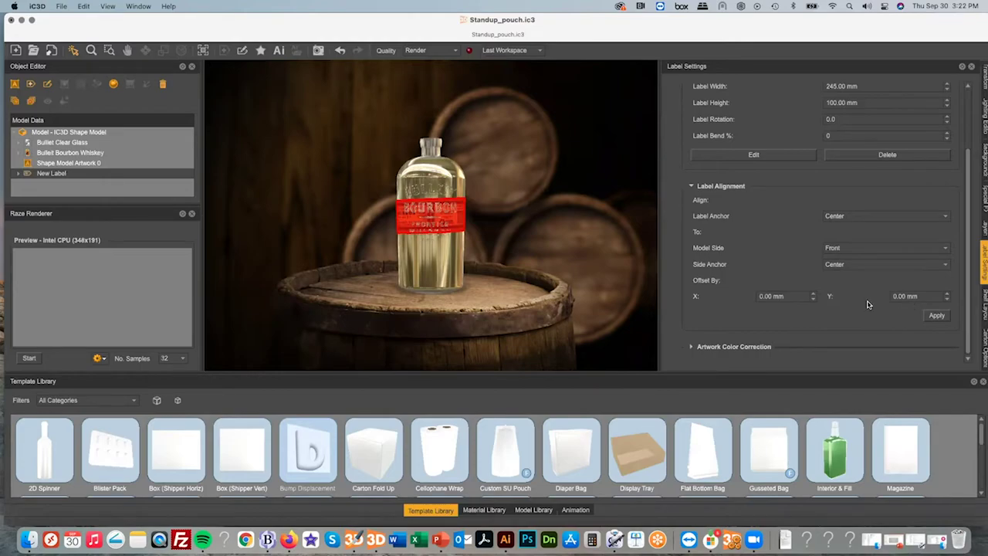
click(805, 304)
text(253)
key(Return)
click(912, 297)
text(-395)
click(937, 315)
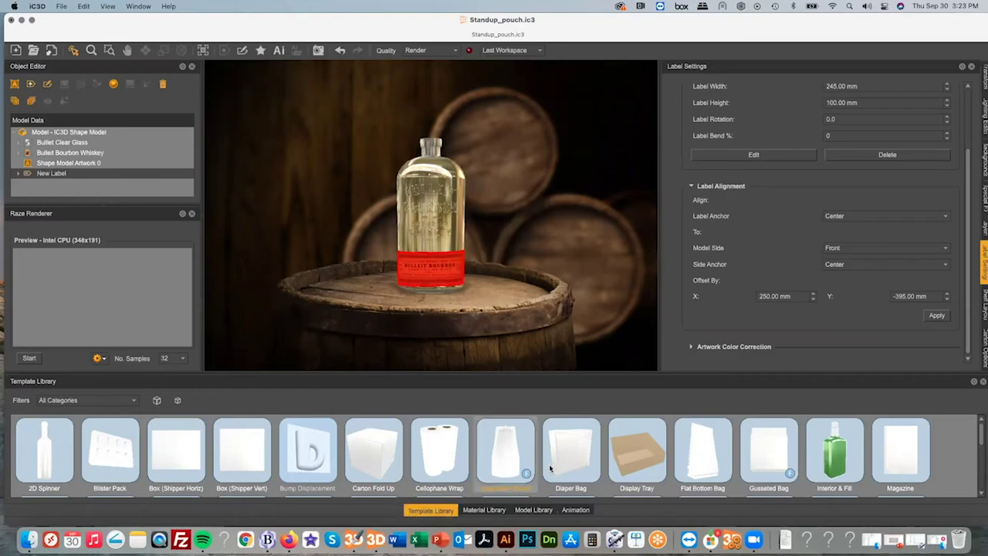
click(534, 510)
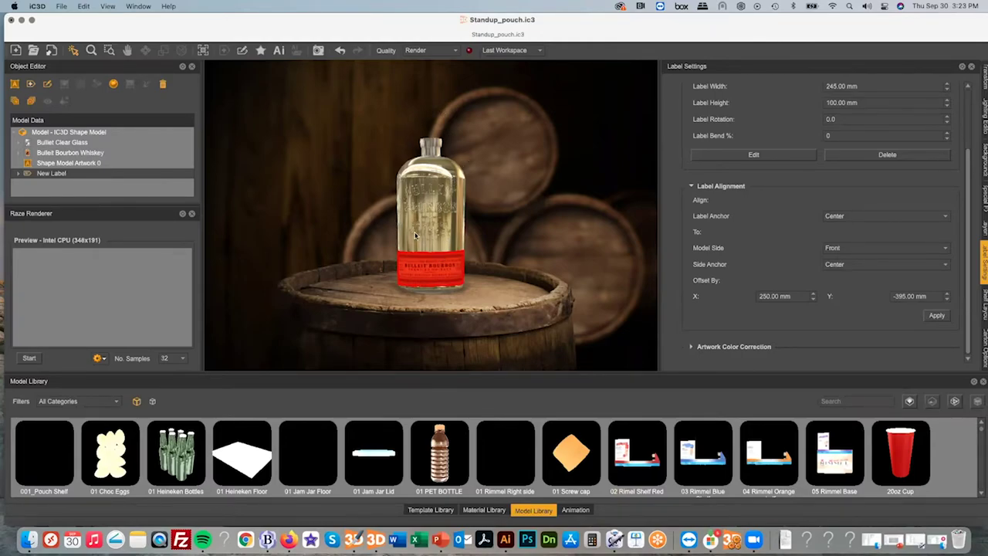
Browse the MP1 Spirits, Tins, Jars & Containers and Beer Bottles model categories.
click(68, 407)
scroll(73, 440, down, 3)
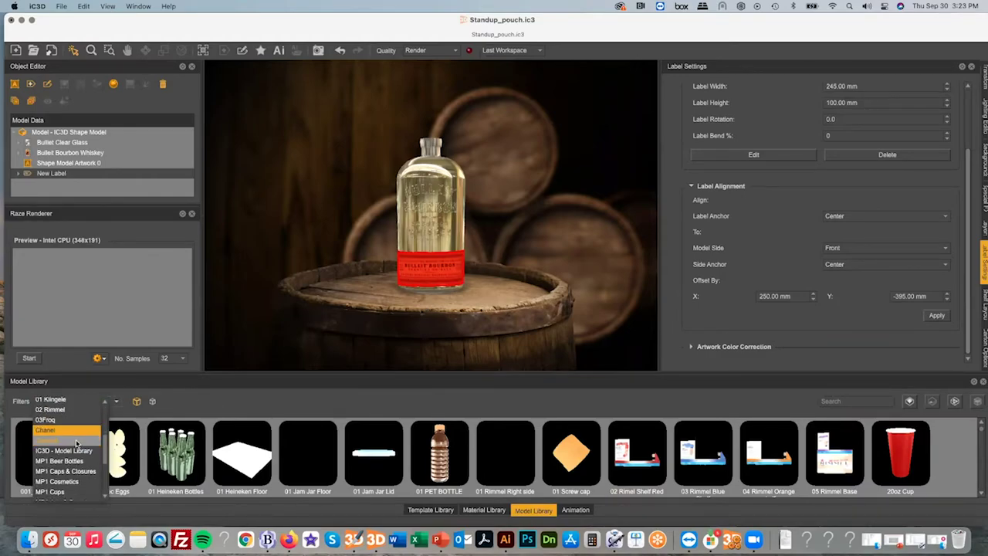
scroll(76, 443, down, 3)
click(74, 470)
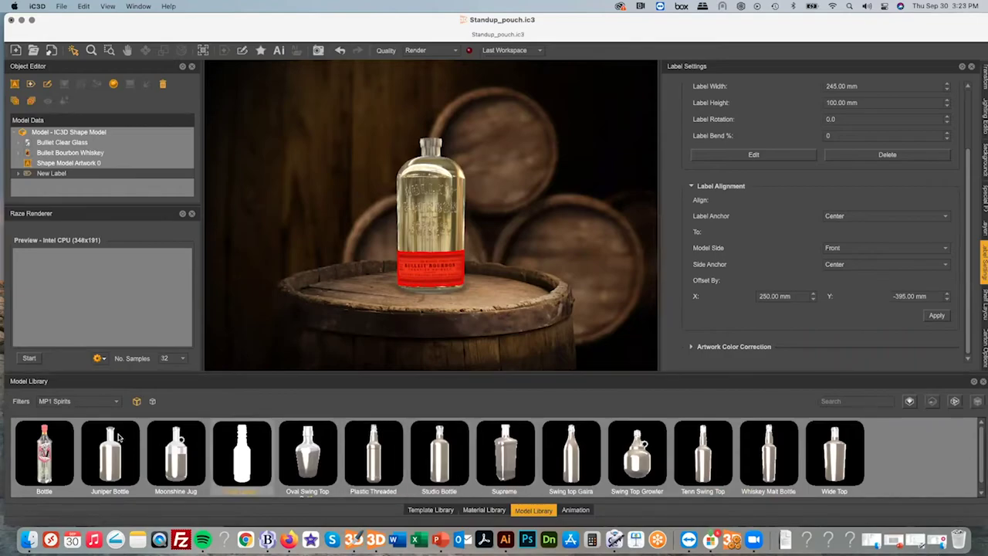
click(83, 403)
scroll(85, 418, down, 3)
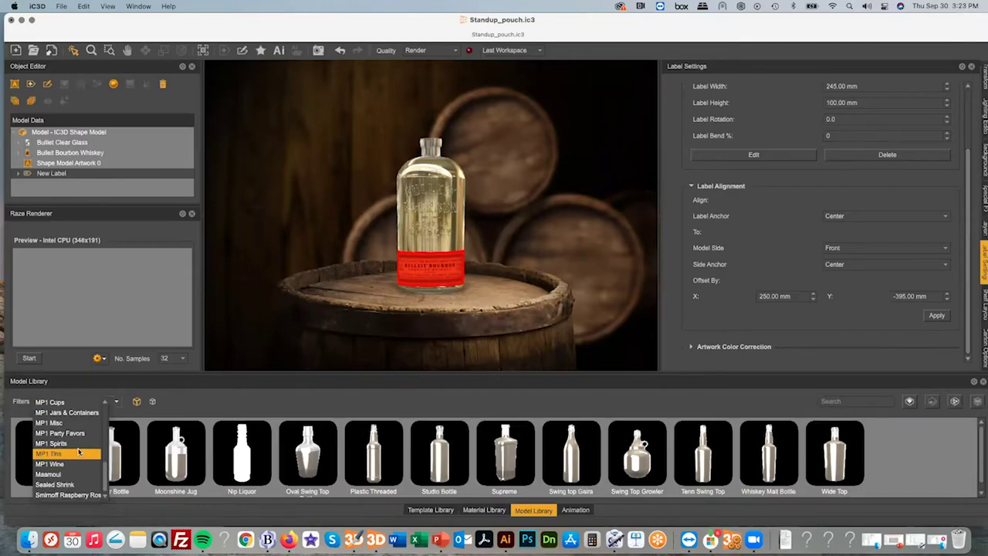
click(78, 453)
click(74, 401)
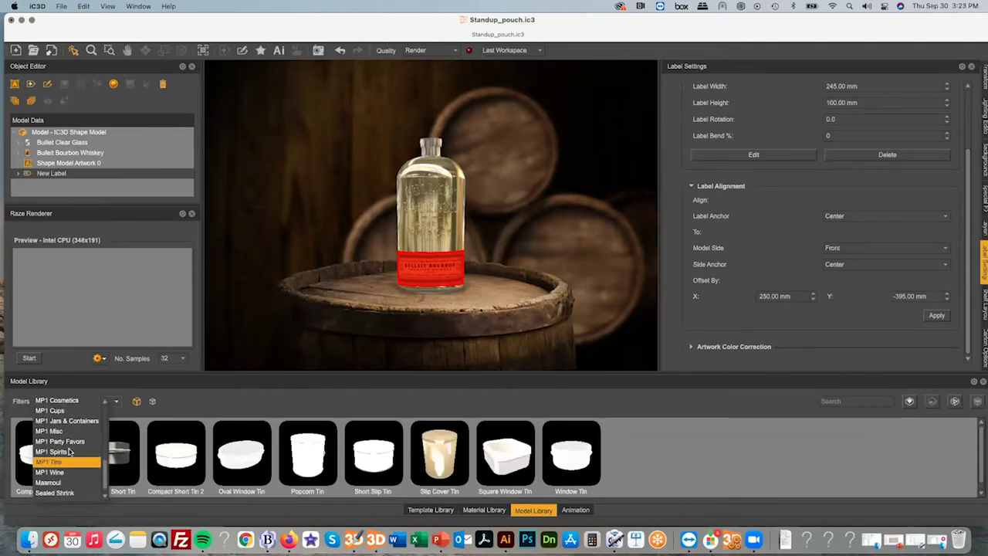
click(68, 451)
click(74, 402)
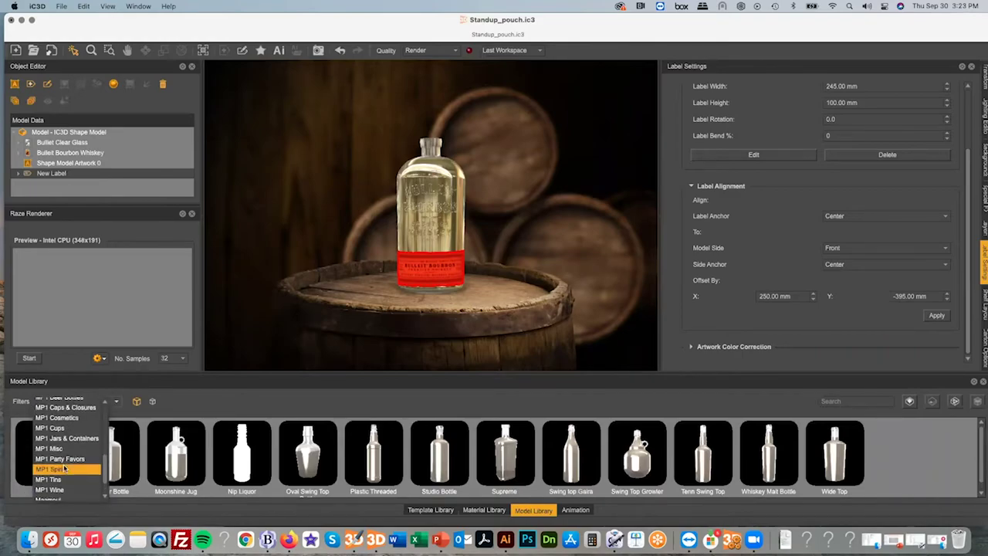
click(67, 438)
click(80, 400)
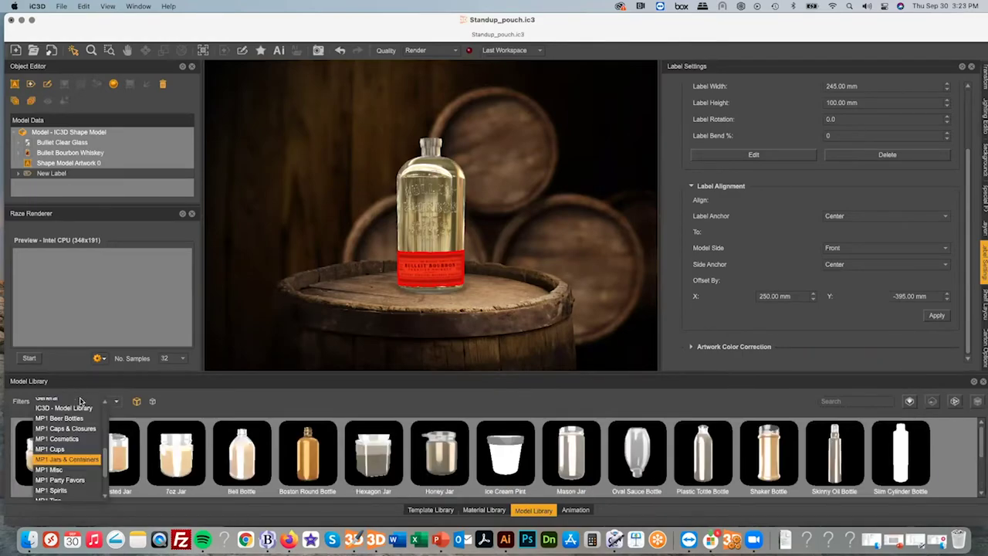
click(68, 431)
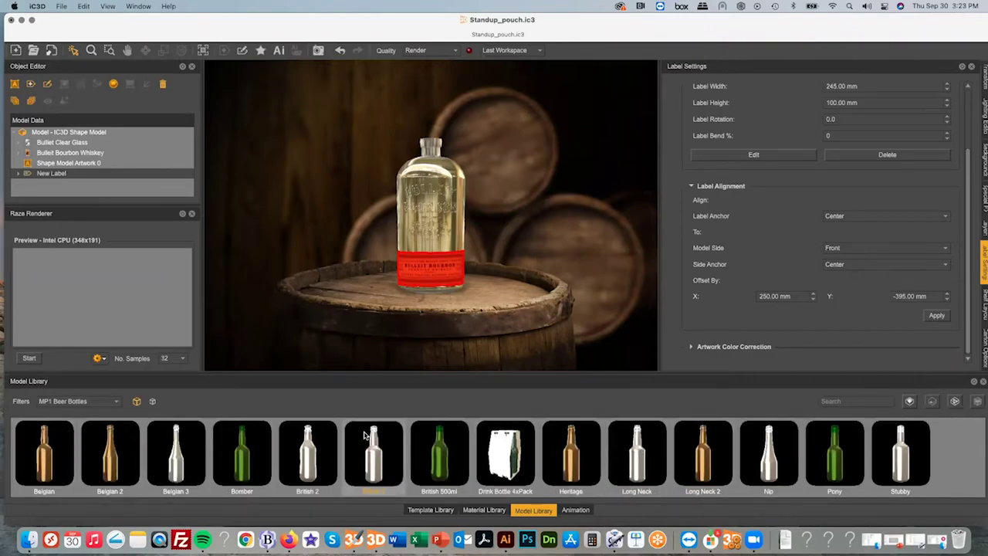
Filter the Model Library to the 01 Bulleit category.
click(91, 401)
scroll(68, 417, up, 5)
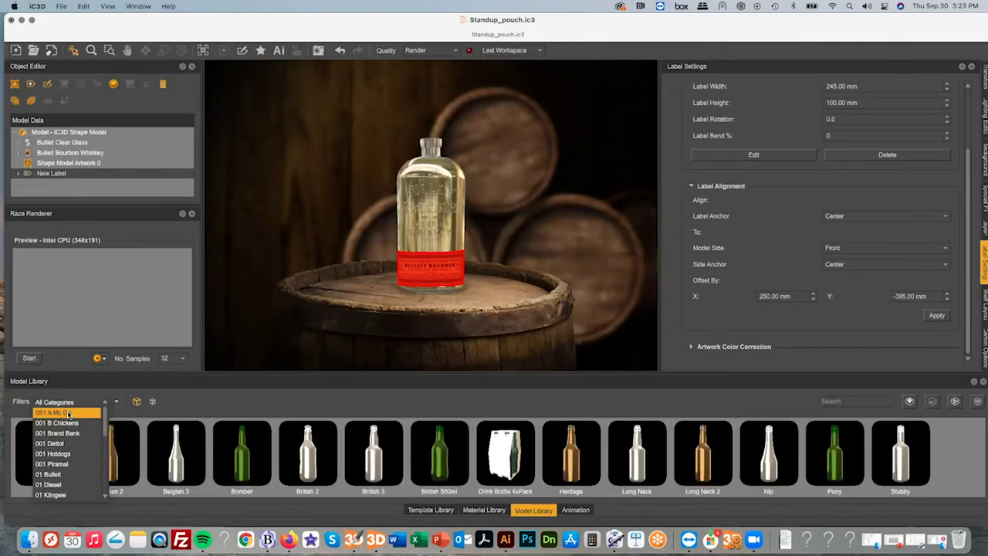
click(59, 406)
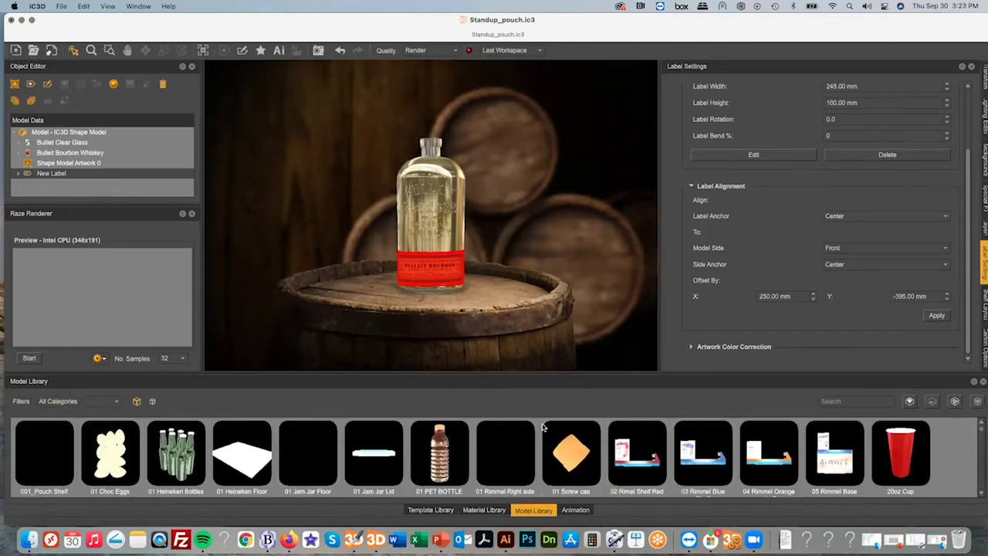
click(99, 405)
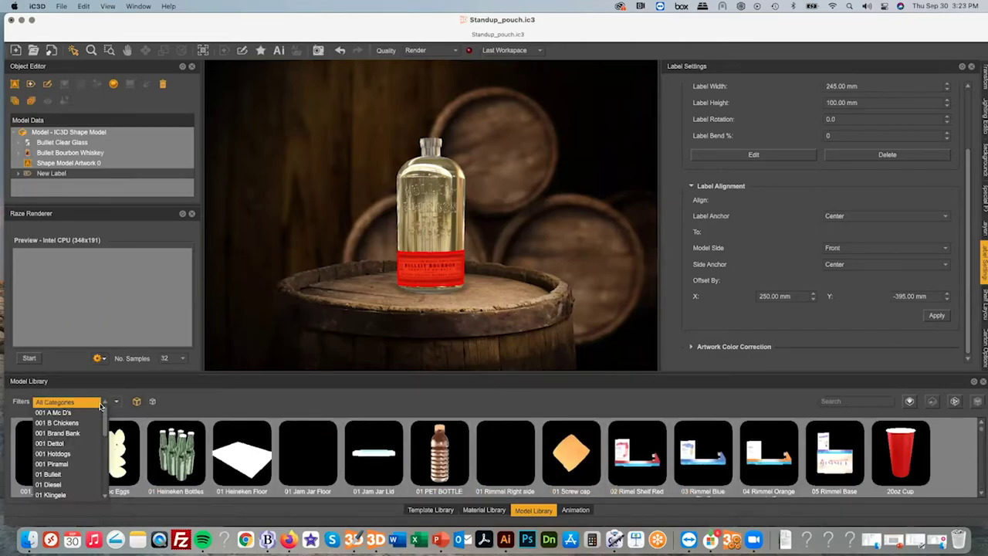
scroll(83, 418, down, 1)
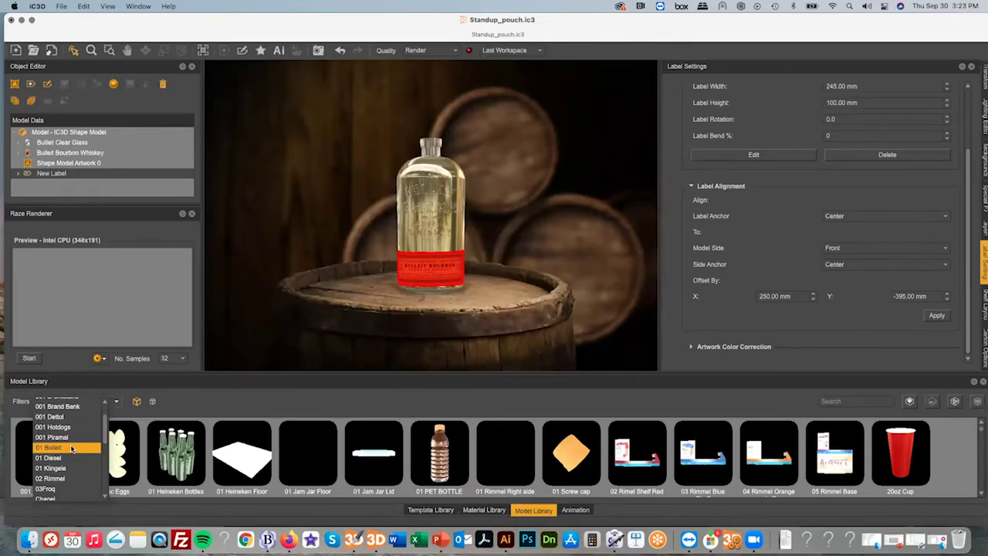
click(65, 448)
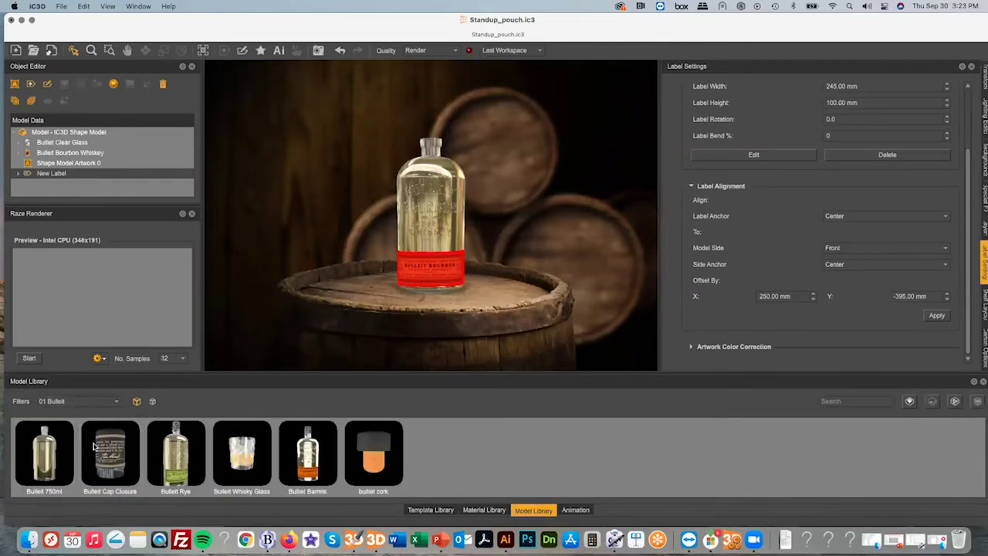
Add the bulliet cork, Bulleit Cap Closure and Bulleit Whisky Glass, placing the glass beside the bottle.
click(374, 456)
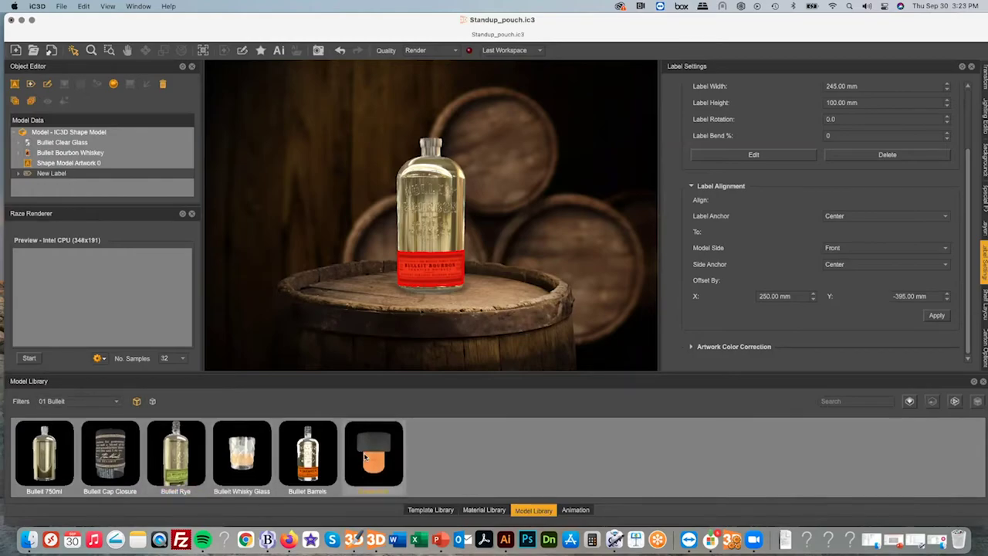
drag(413, 202, 388, 230)
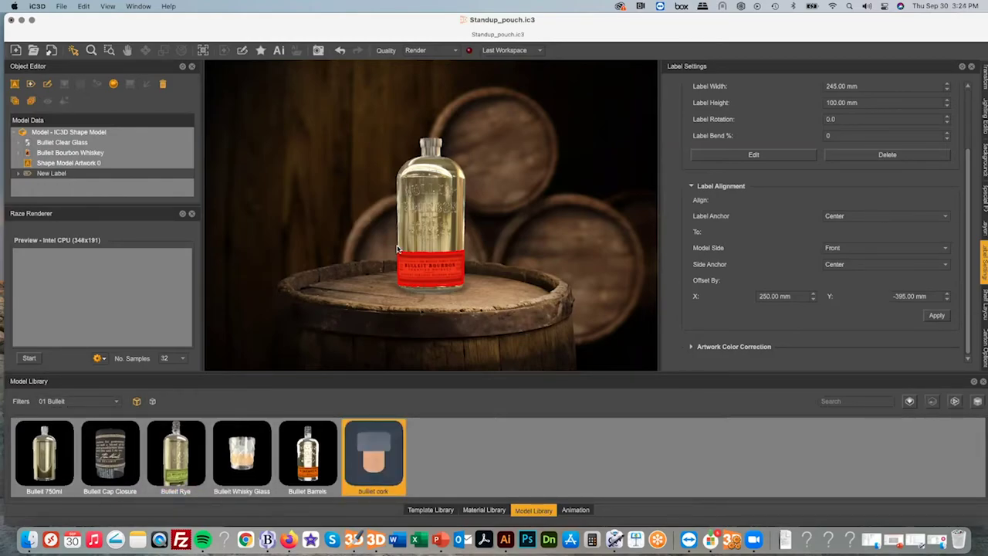
drag(110, 456, 369, 274)
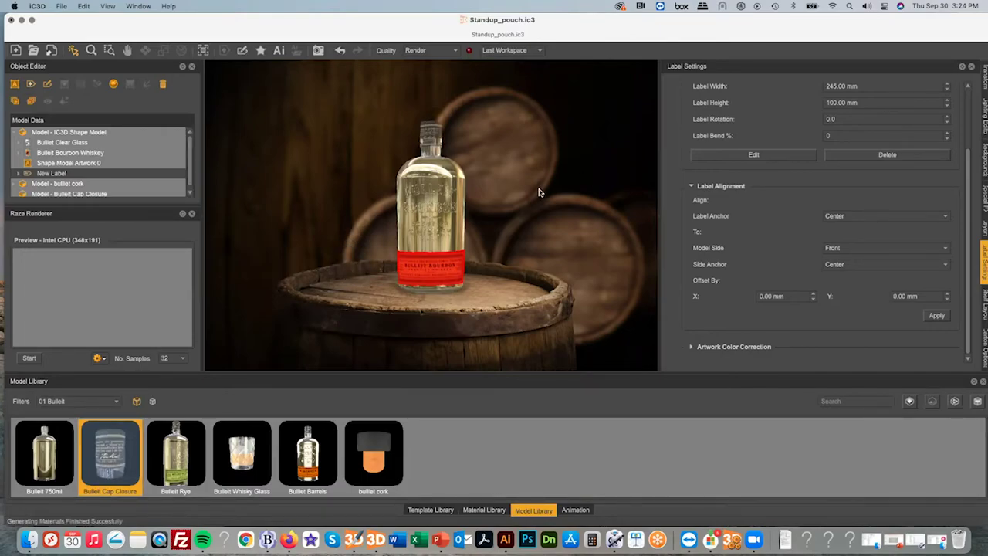
click(240, 459)
drag(504, 289, 353, 289)
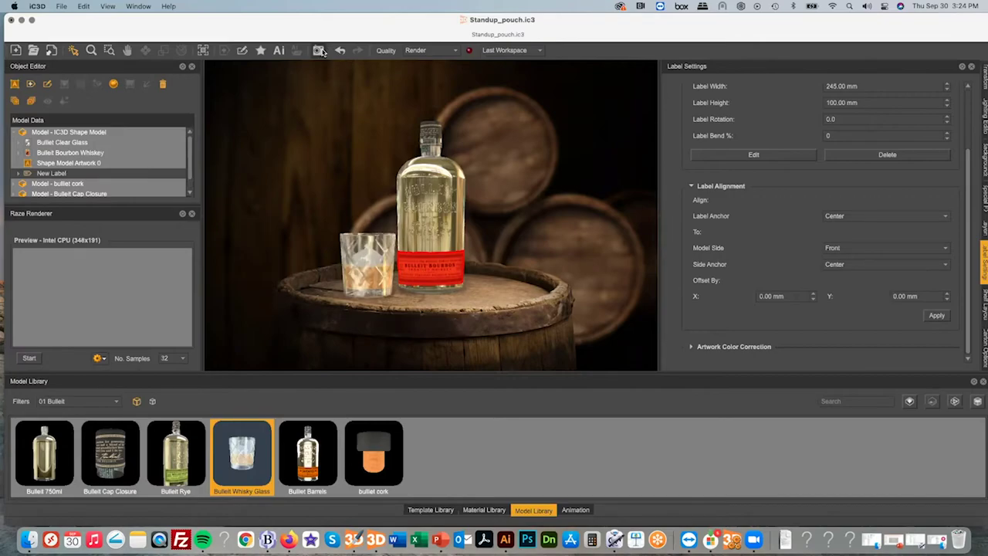
click(319, 51)
Apply the 01 Bulleit Barrels camera preset and close Camera Settings.
click(695, 308)
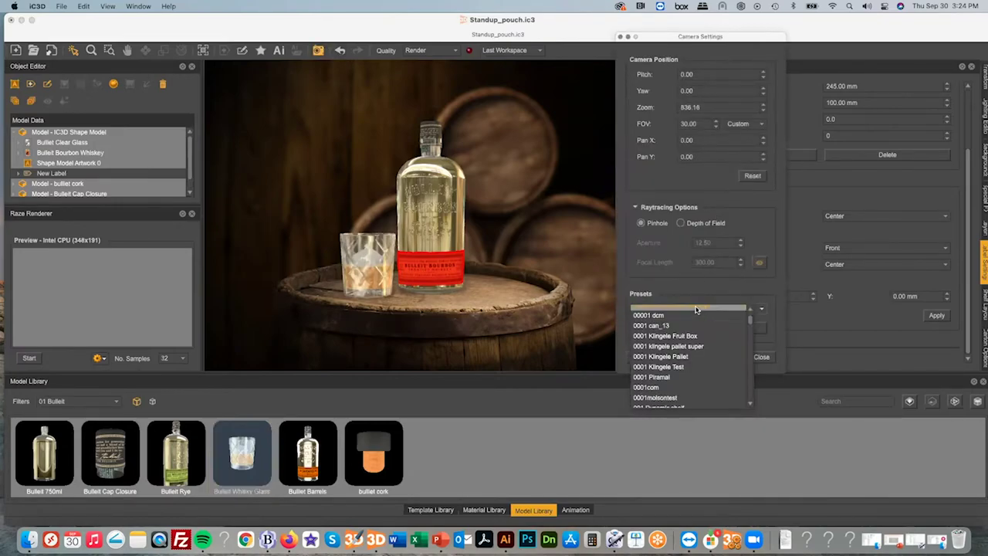
scroll(697, 316, down, 2)
scroll(699, 336, up, 3)
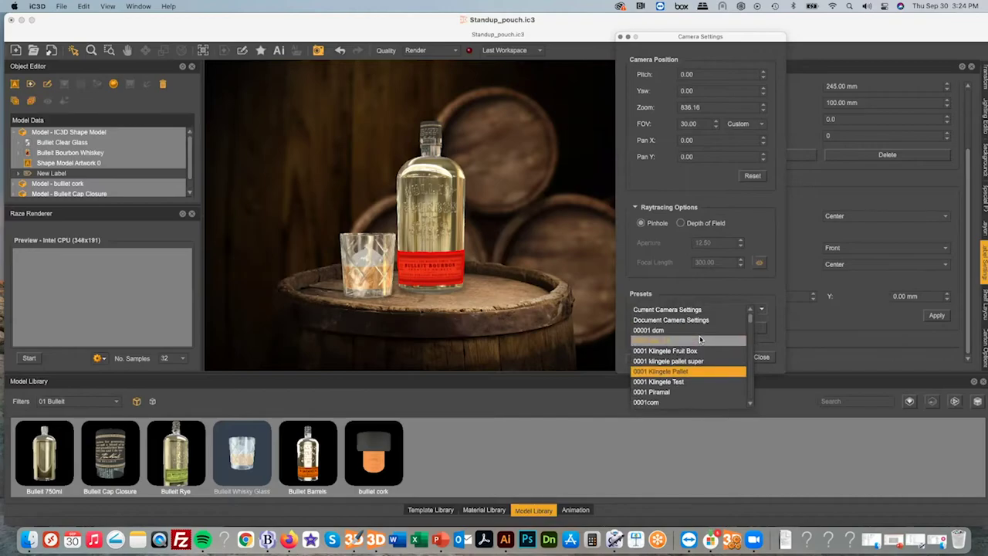
scroll(699, 336, down, 4)
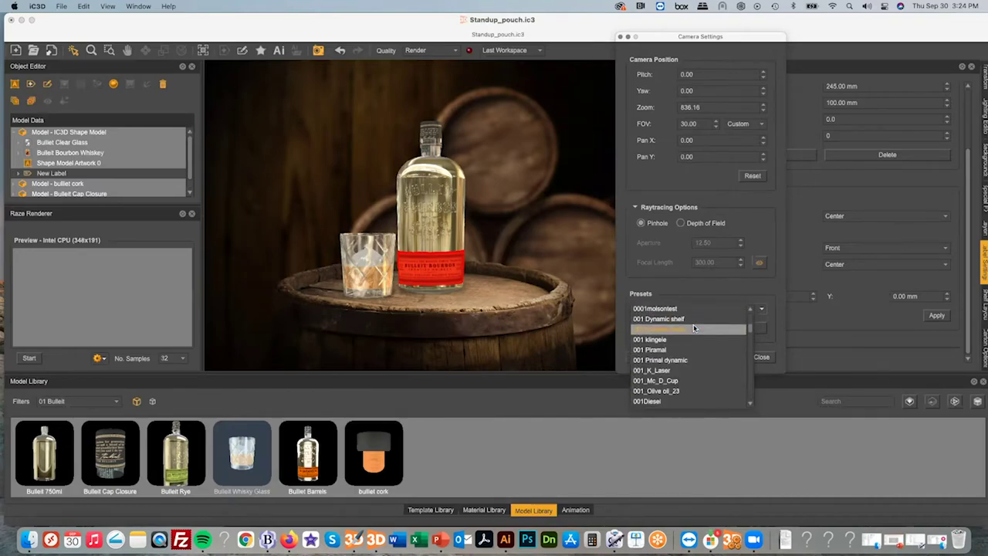
scroll(693, 332, down, 4)
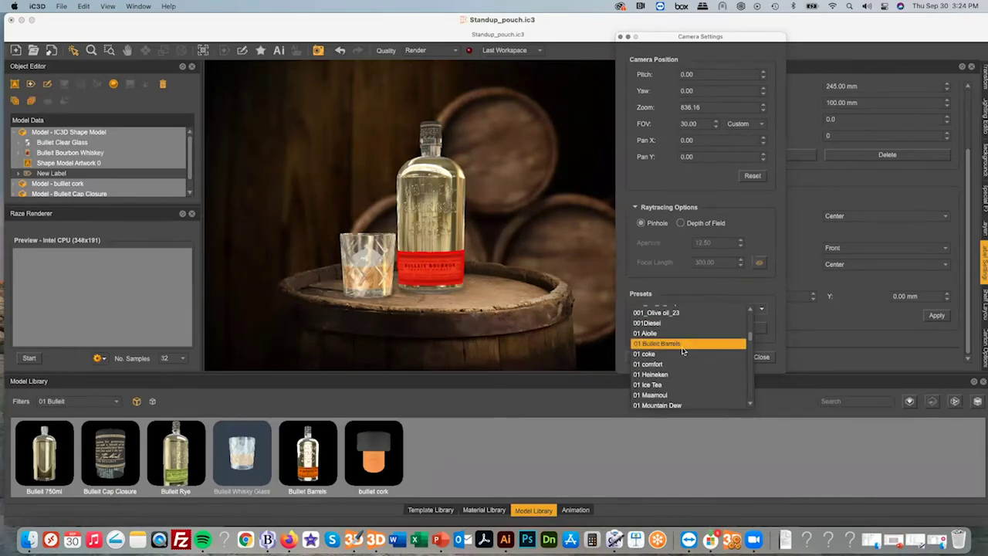
click(684, 344)
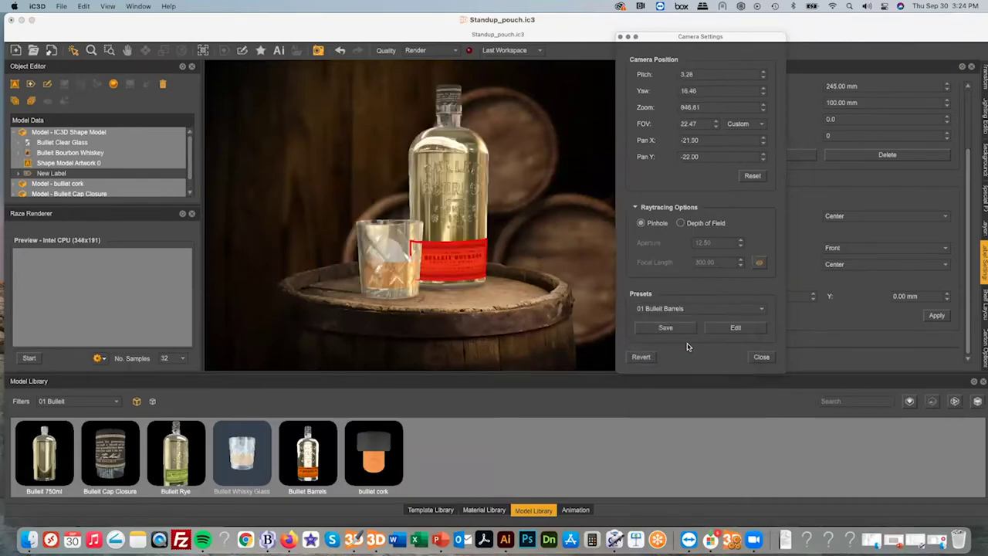
click(762, 357)
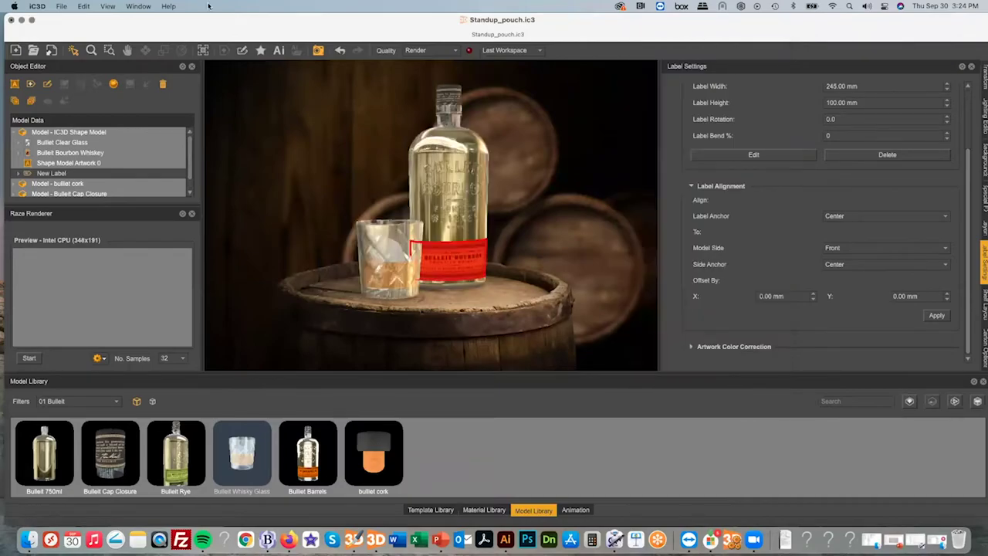
Recheck the camera presets list and close Camera Settings without changes.
click(318, 51)
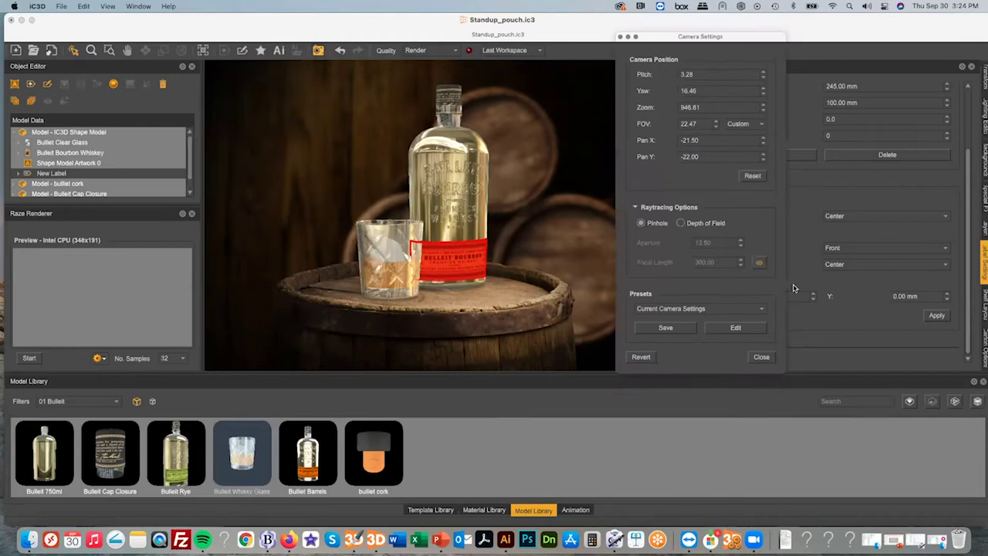
click(709, 311)
scroll(686, 375, down, 10)
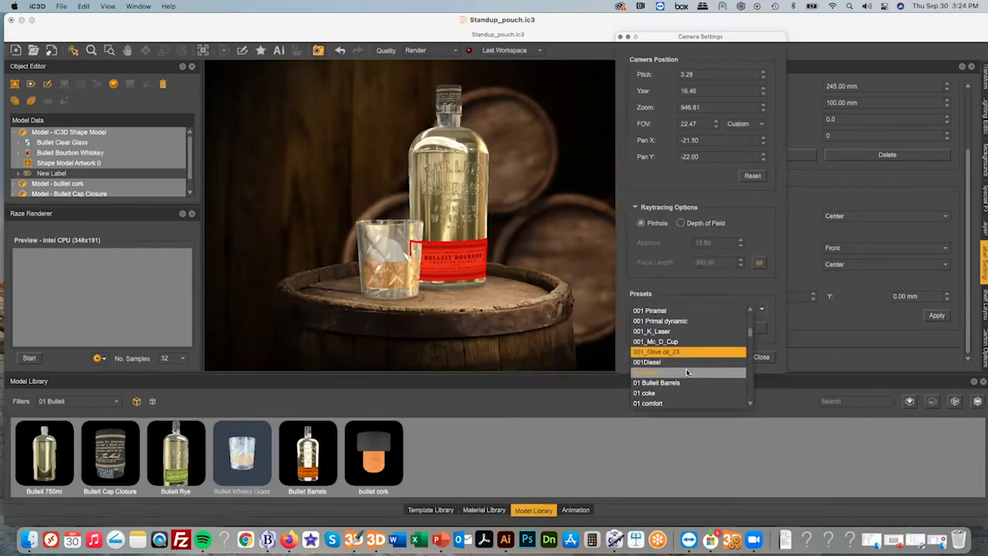
scroll(687, 373, down, 10)
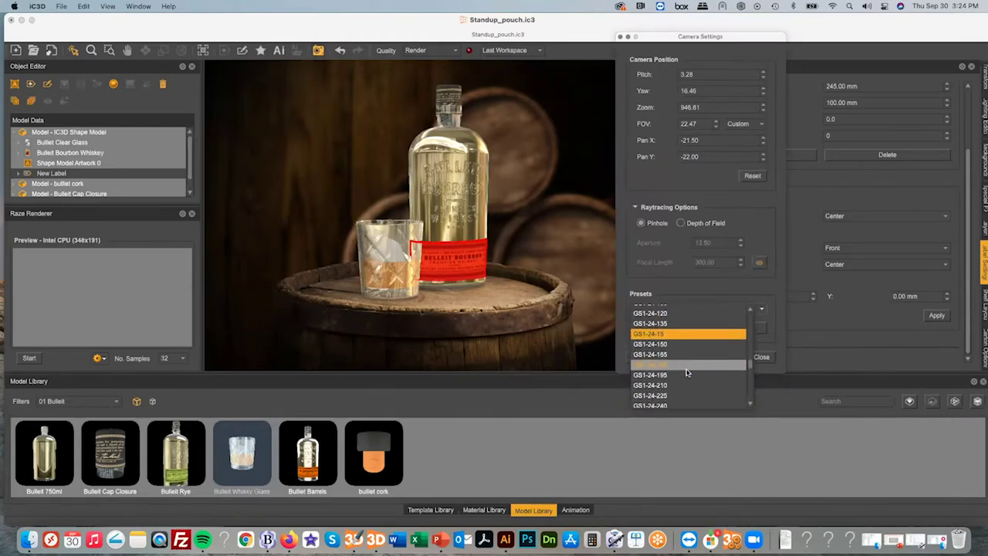
scroll(688, 373, up, 5)
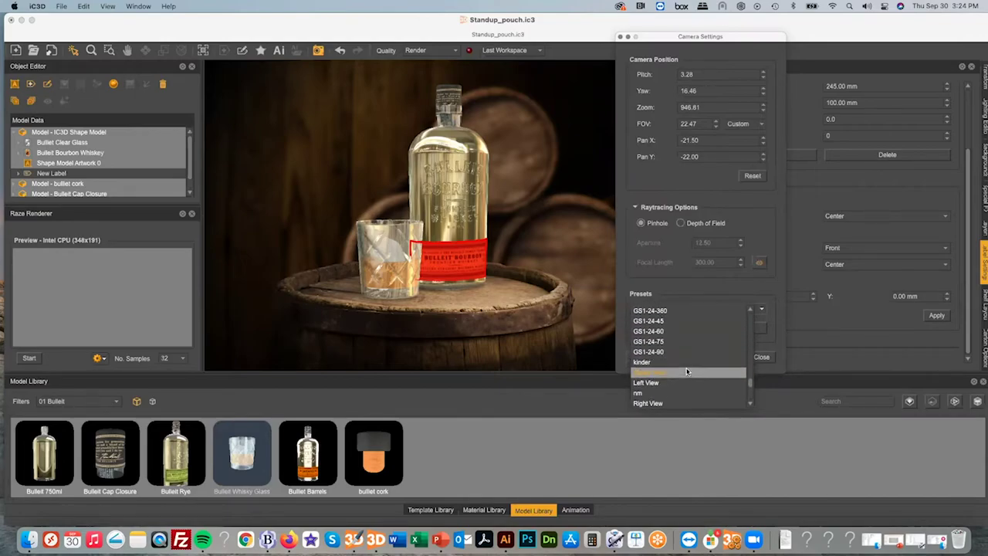
click(531, 365)
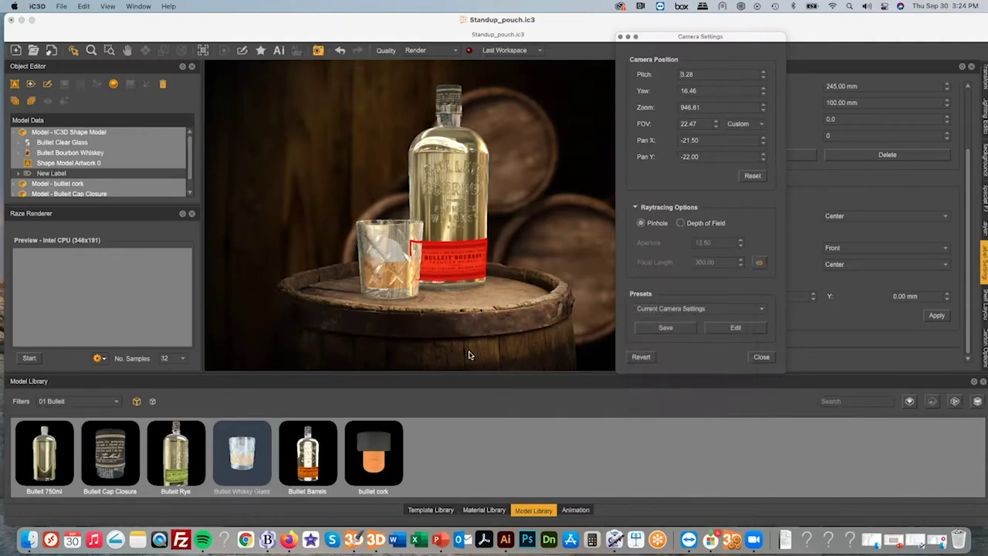
click(763, 357)
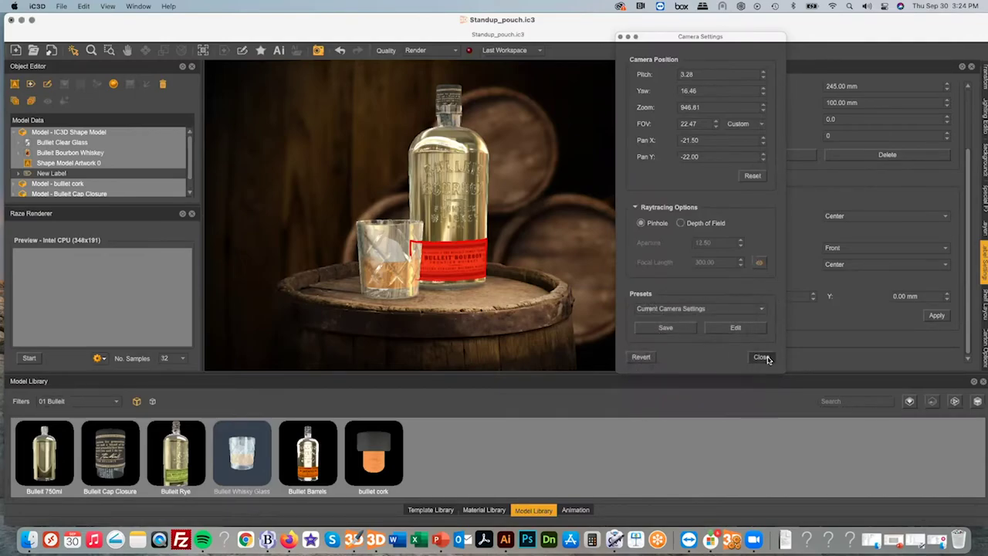
Set the Lighting Editor environment to 001 Bulleit Barrels.
click(984, 108)
click(792, 87)
scroll(772, 118, up, 10)
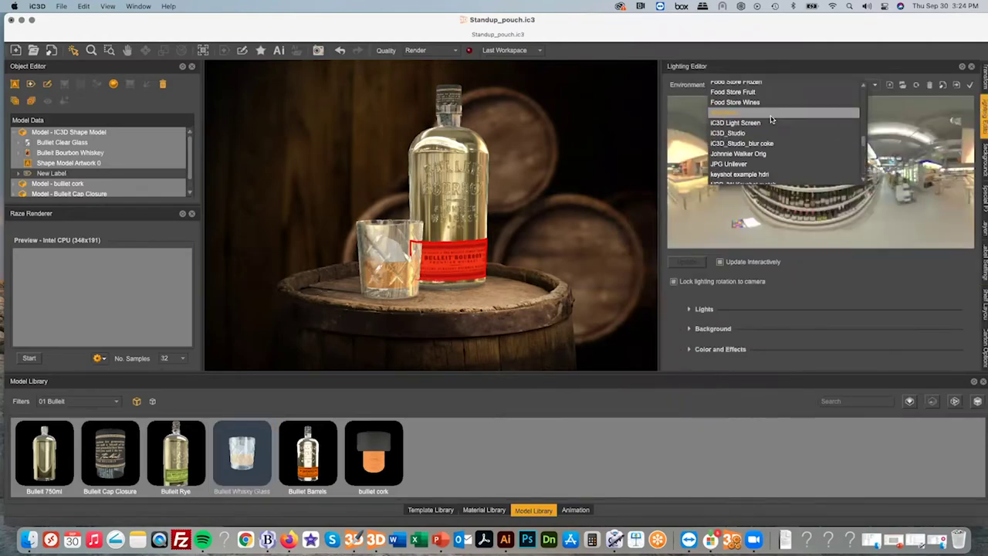
click(767, 86)
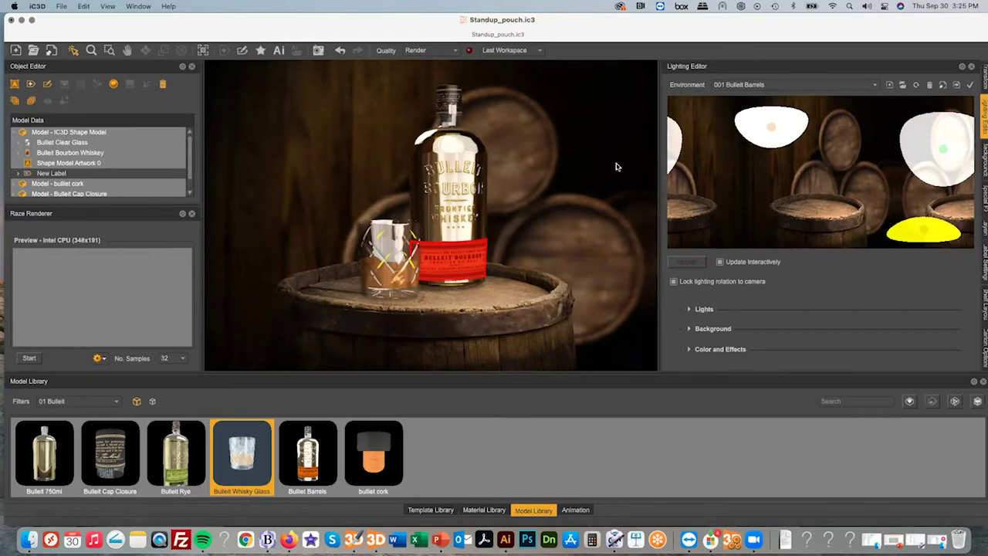
click(108, 7)
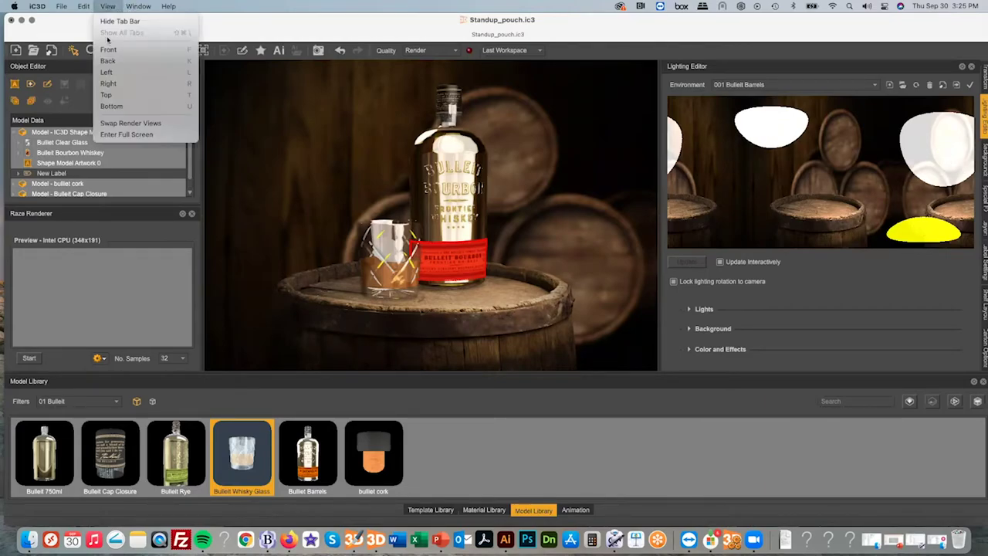
Render the ray-traced preview in the main view, widen it, and start a new project.
click(135, 124)
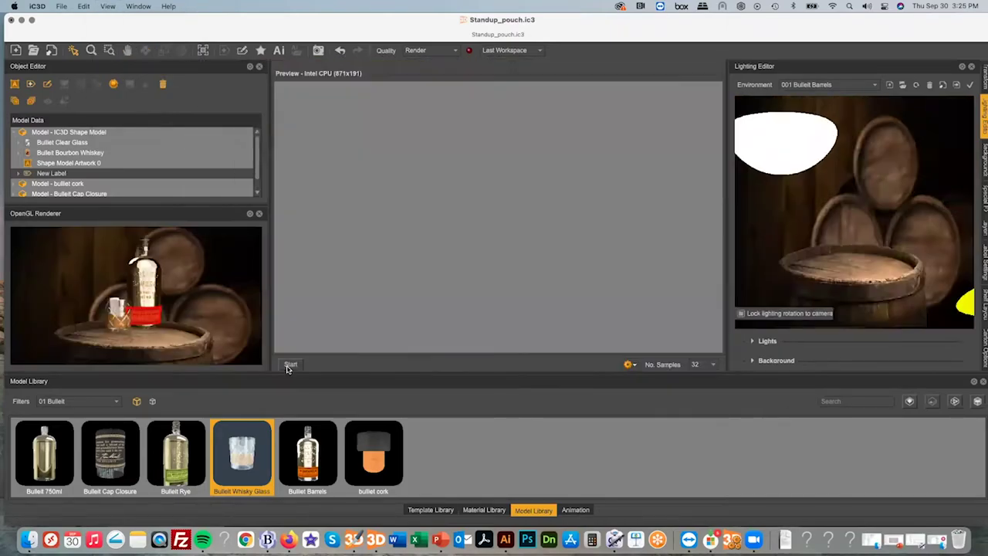
click(292, 364)
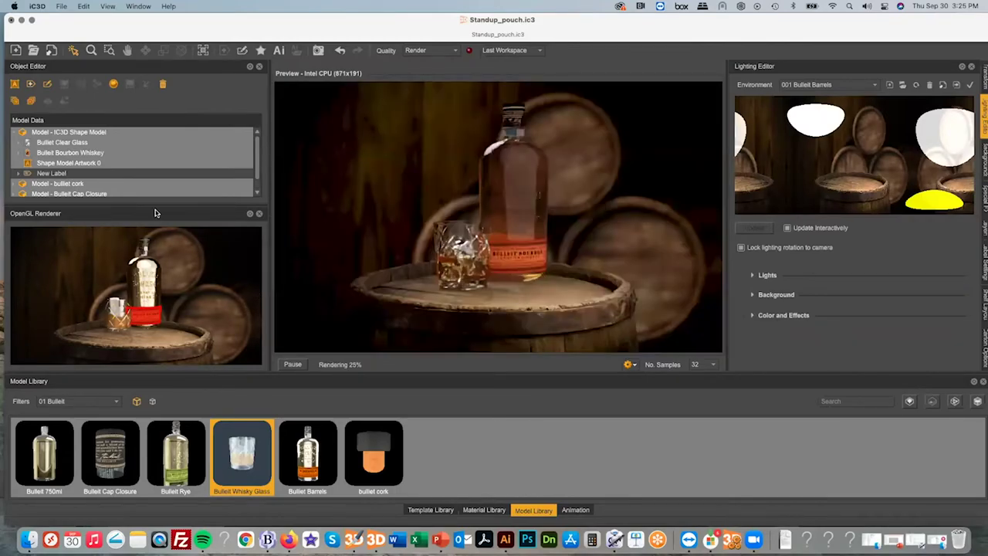
drag(159, 202, 161, 177)
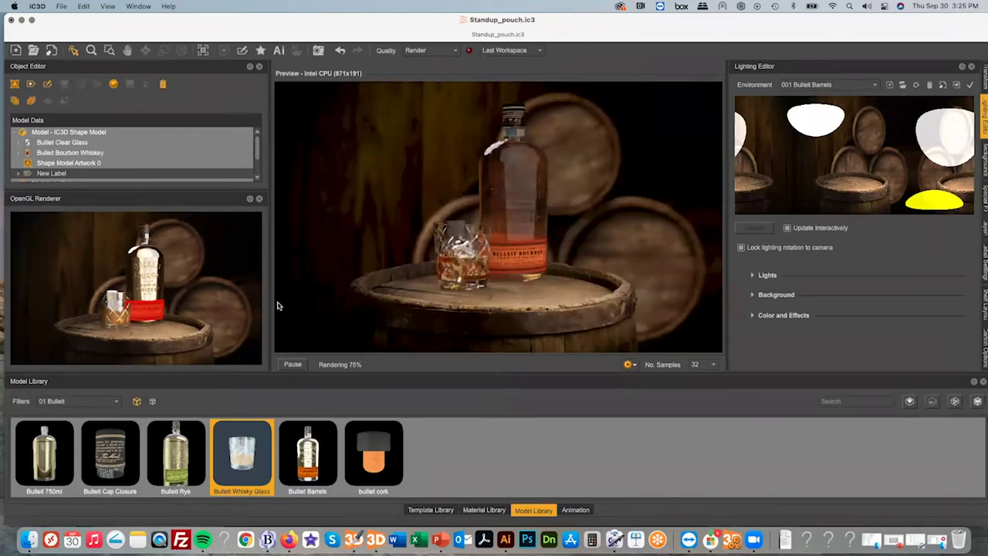
drag(268, 307, 301, 308)
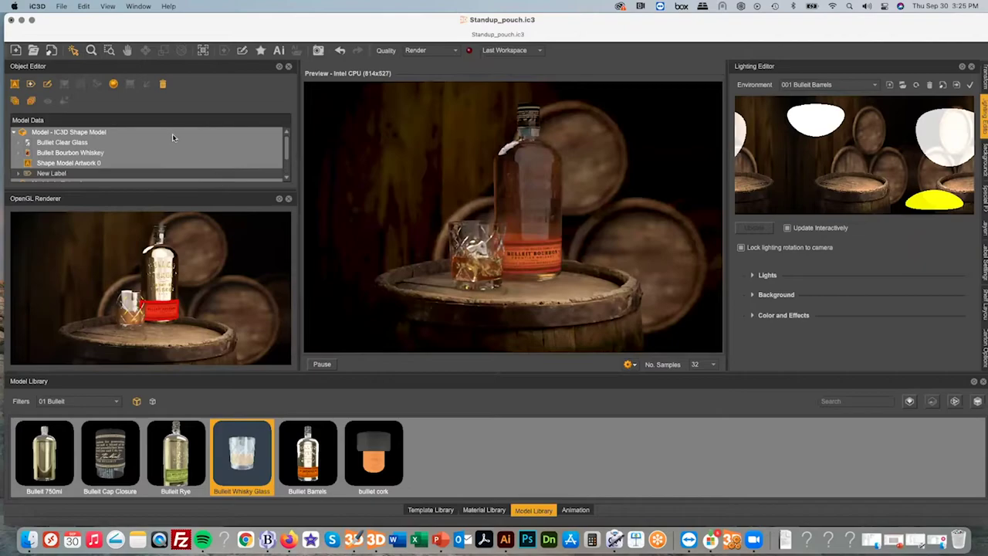
key(super+n)
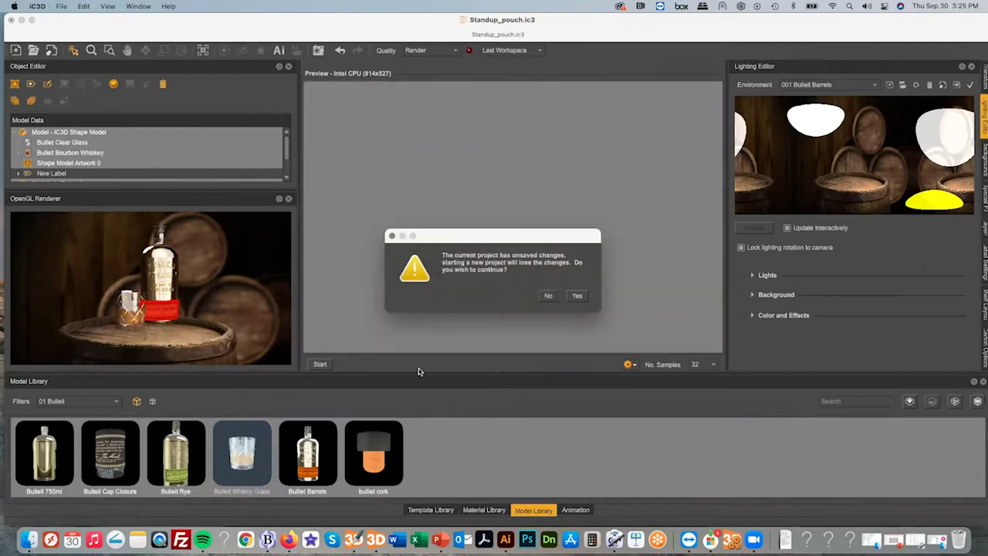
Discard the Bulleit scene for a new Untitled project and minimize iC3D.
click(578, 296)
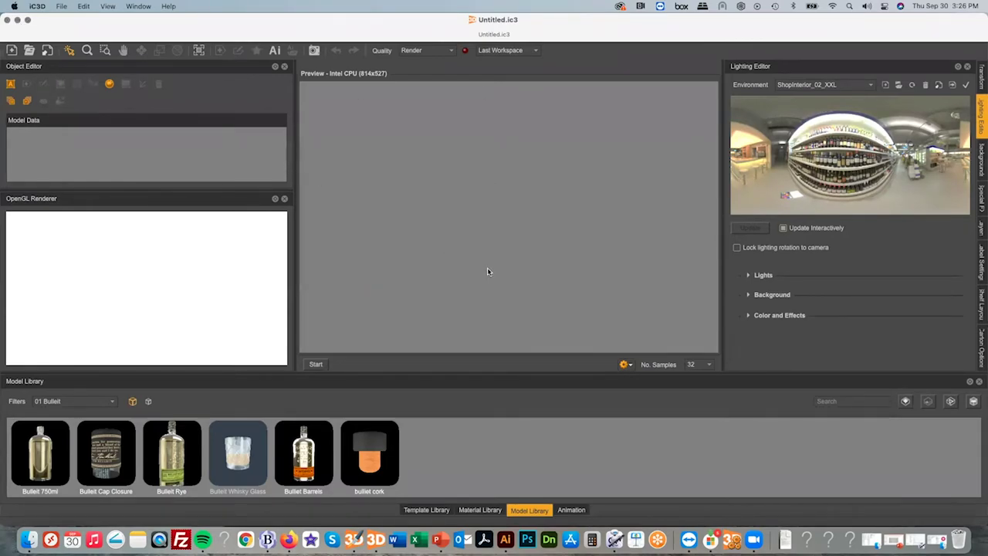
click(17, 21)
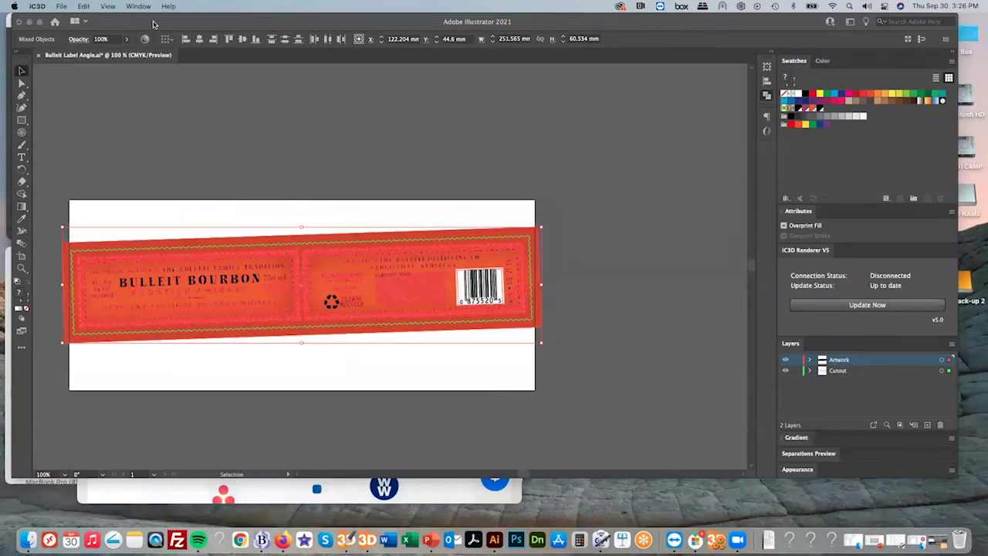
Close both Illustrator documents without saving, minimize Zoom, and close the instructions folder window.
drag(153, 23, 152, 40)
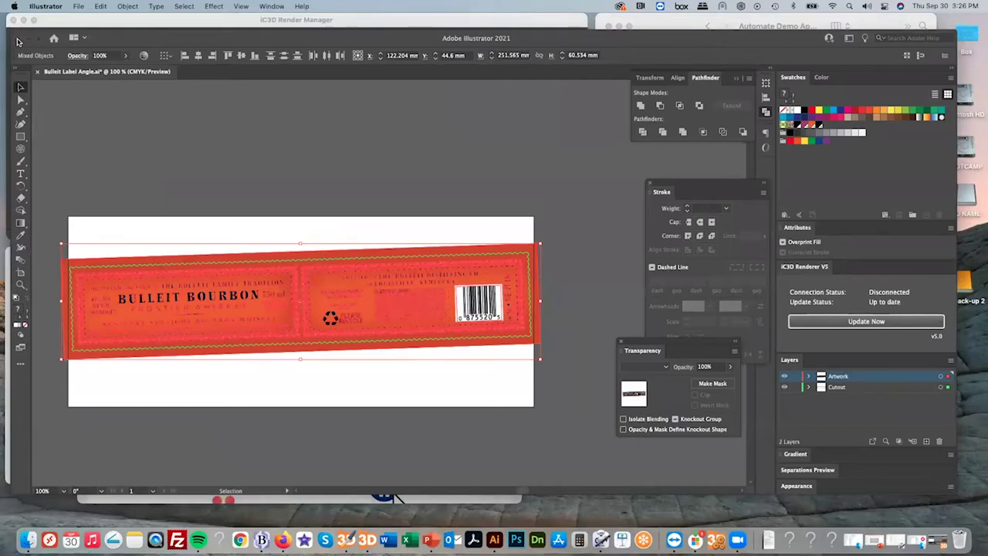
click(17, 38)
click(488, 290)
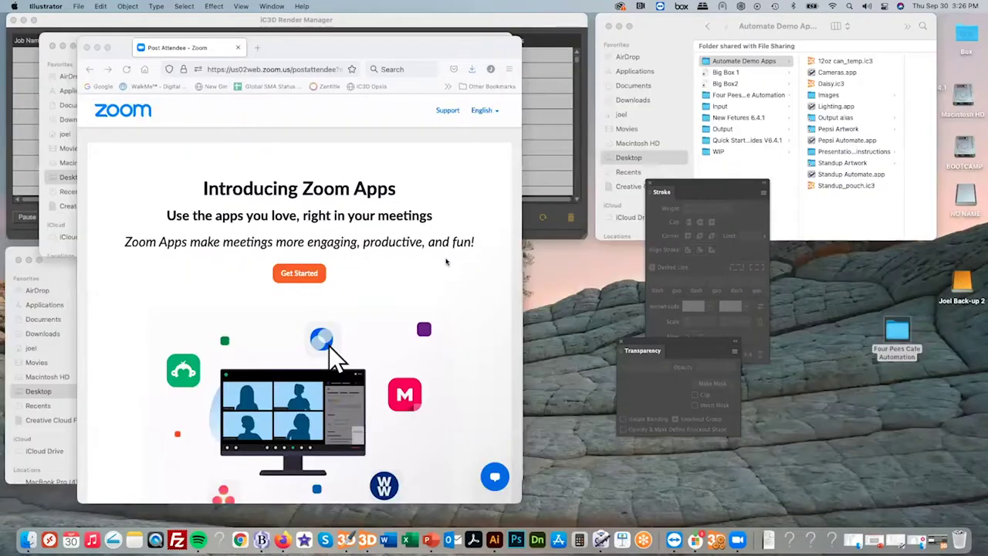
click(96, 47)
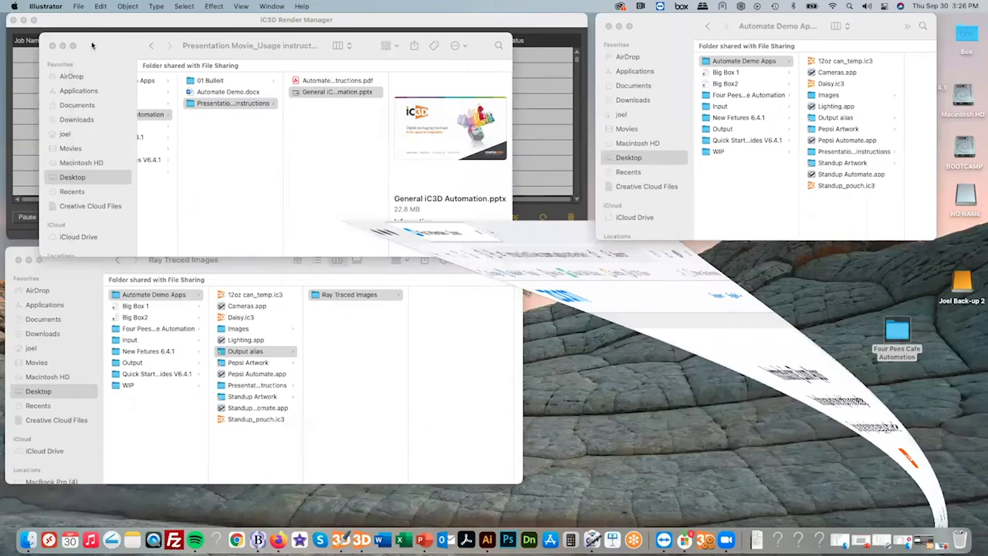
click(53, 46)
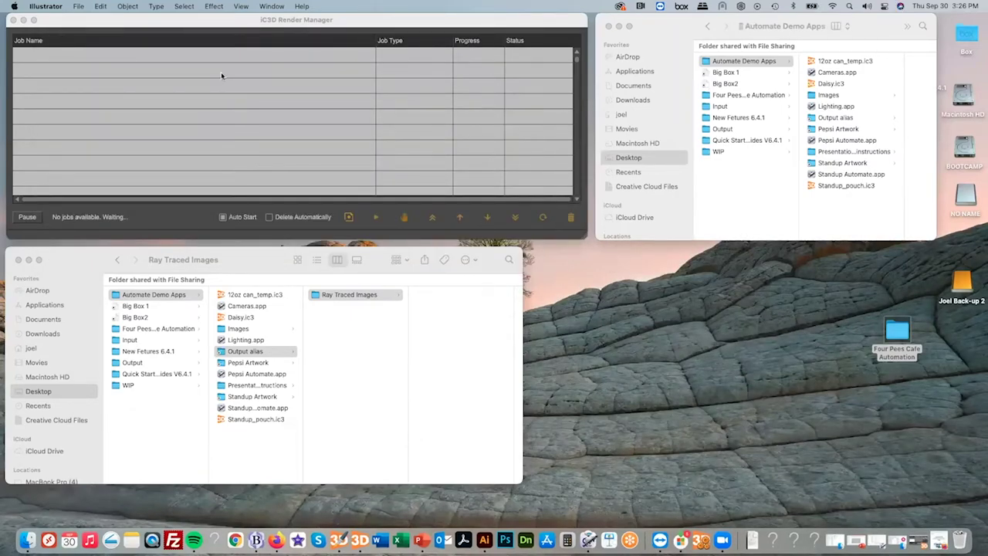
Reposition the Render Manager, enlarge the Ray Traced Images window, and return to iC3D.
drag(115, 28, 112, 30)
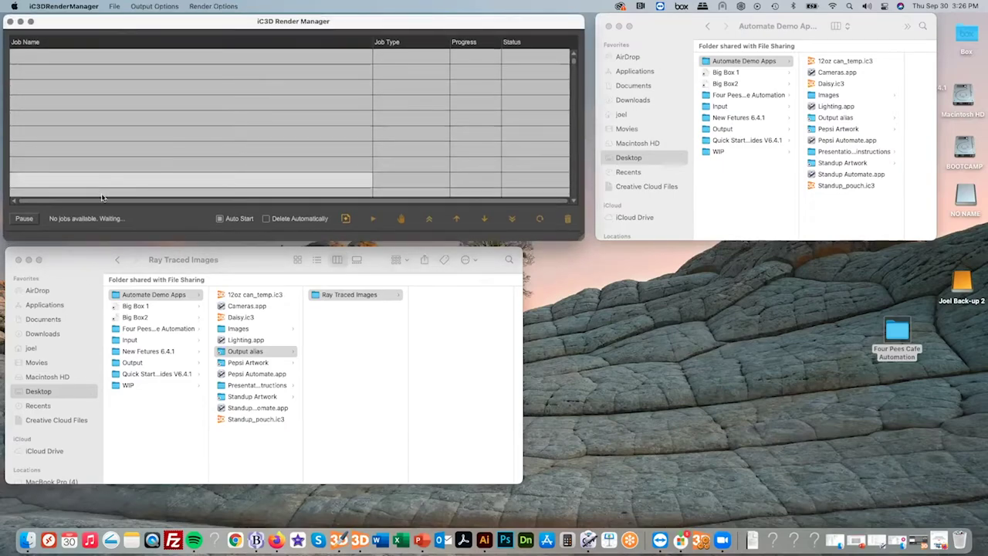
drag(76, 260, 74, 289)
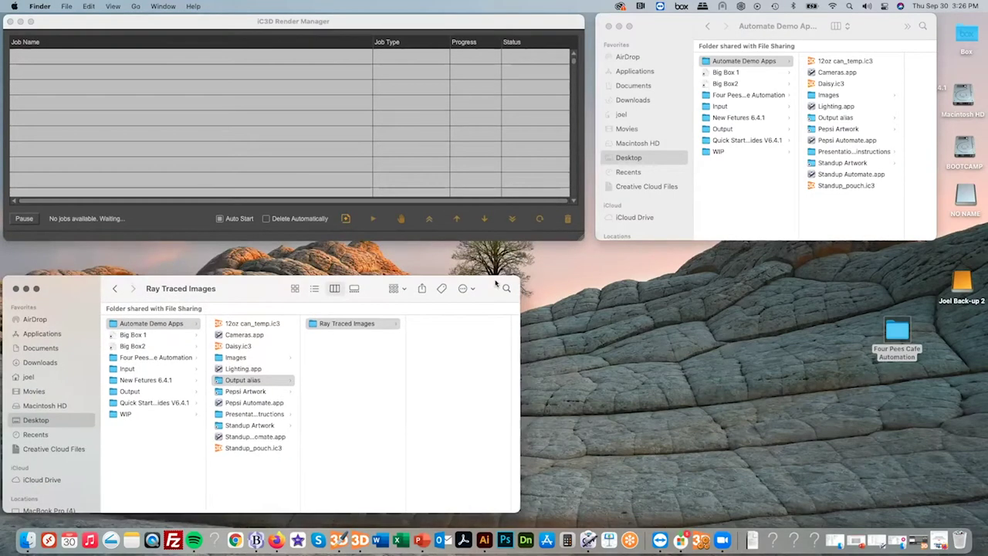
drag(517, 281, 574, 260)
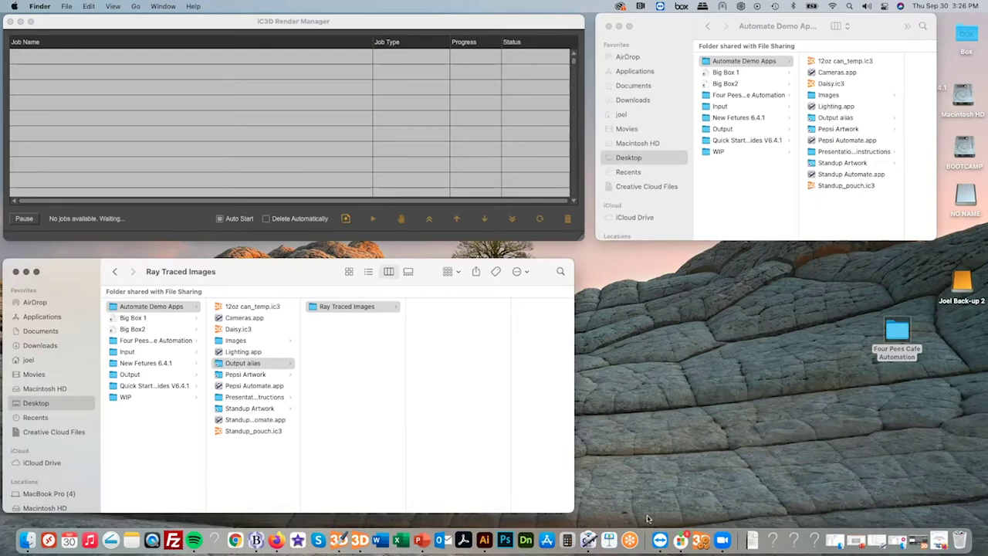
click(357, 533)
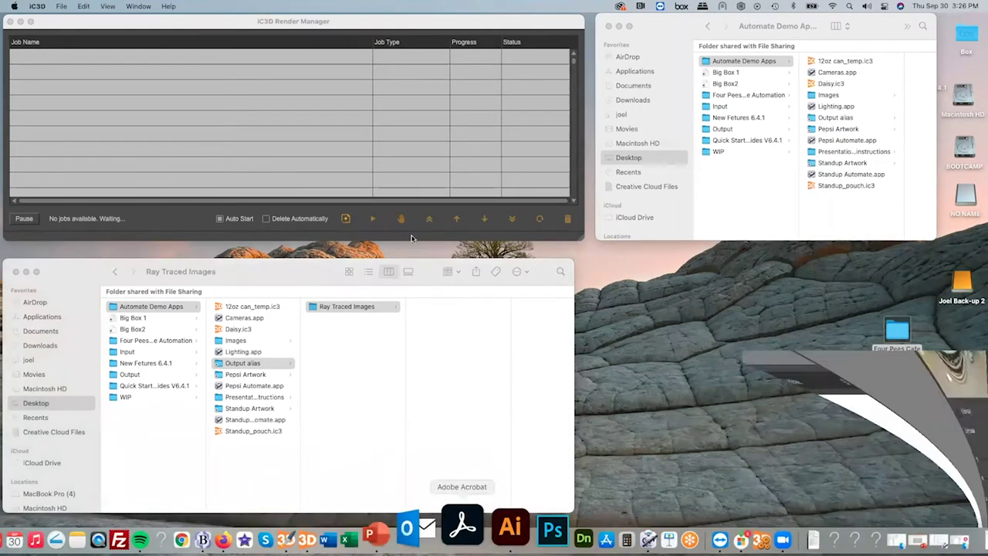
Open the Standup_pouch.ic3 project.
click(61, 6)
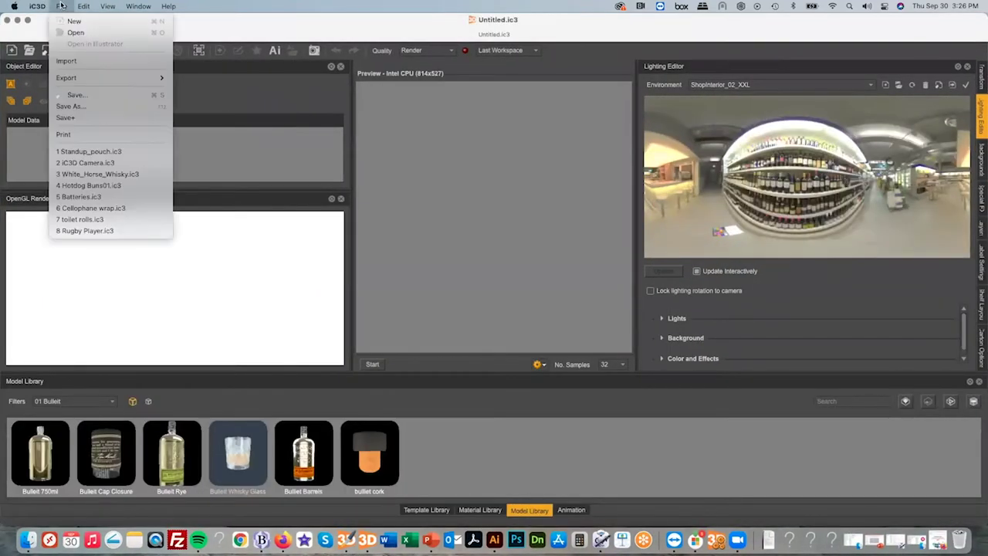
click(270, 244)
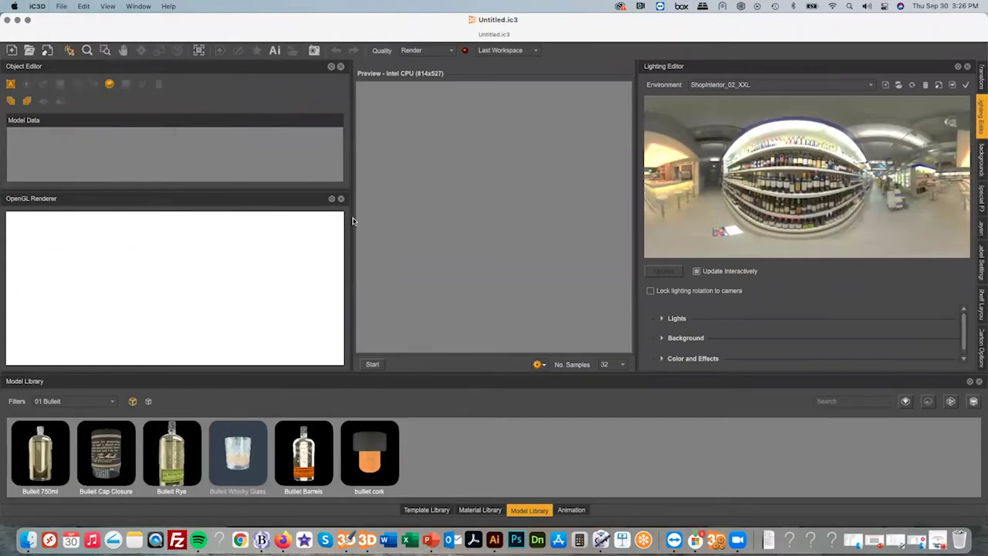
scroll(509, 209, down, 3)
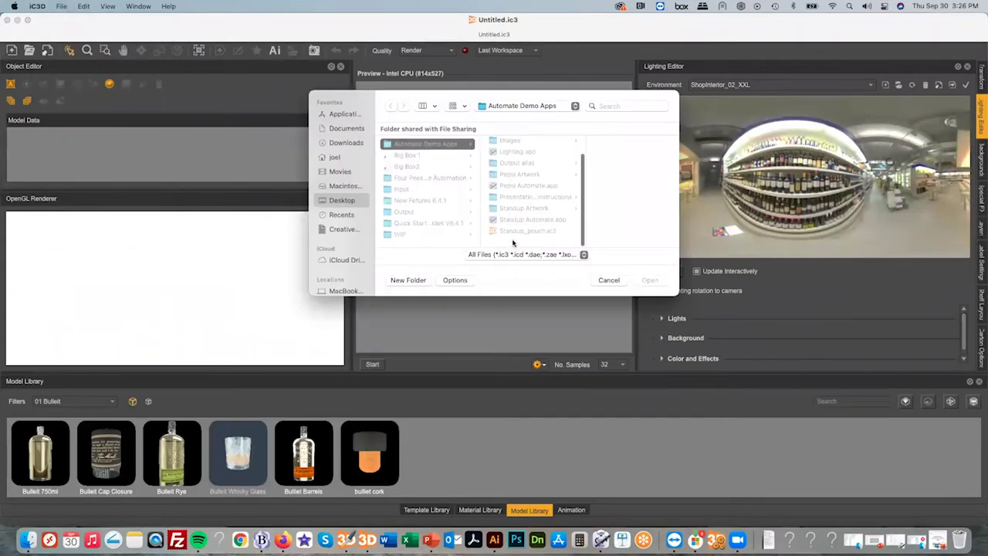
double_click(525, 231)
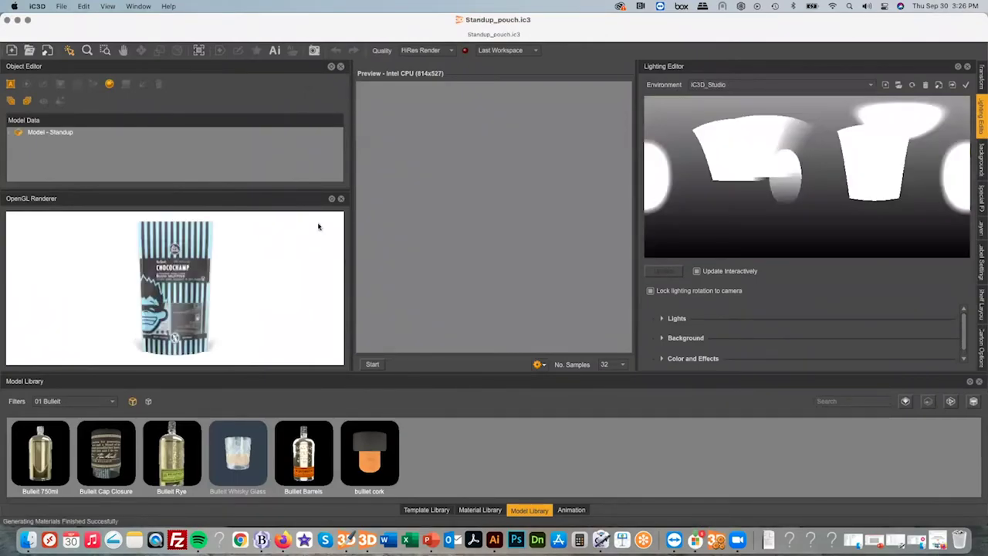
Swap render views, widen the real-time viewport, and minimize iC3D.
click(120, 6)
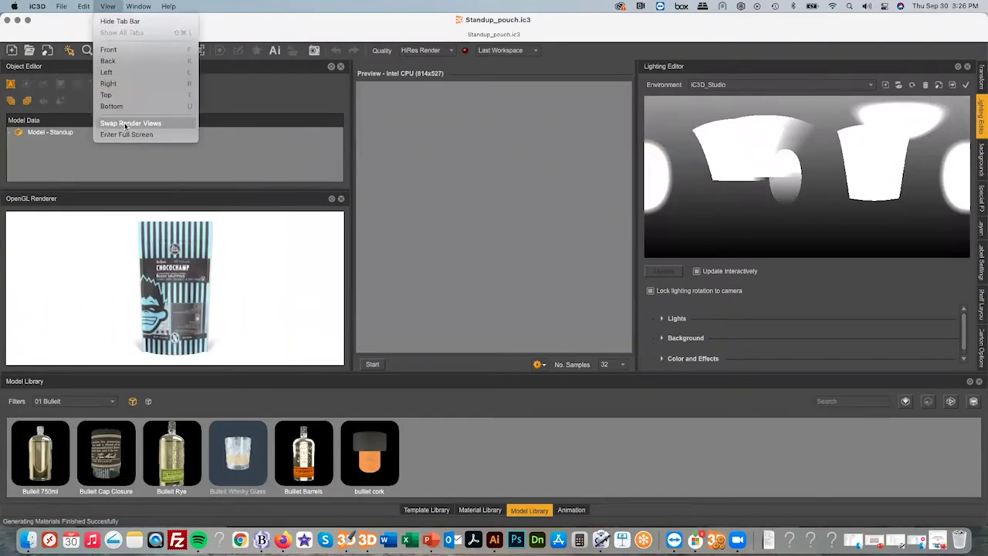
click(127, 124)
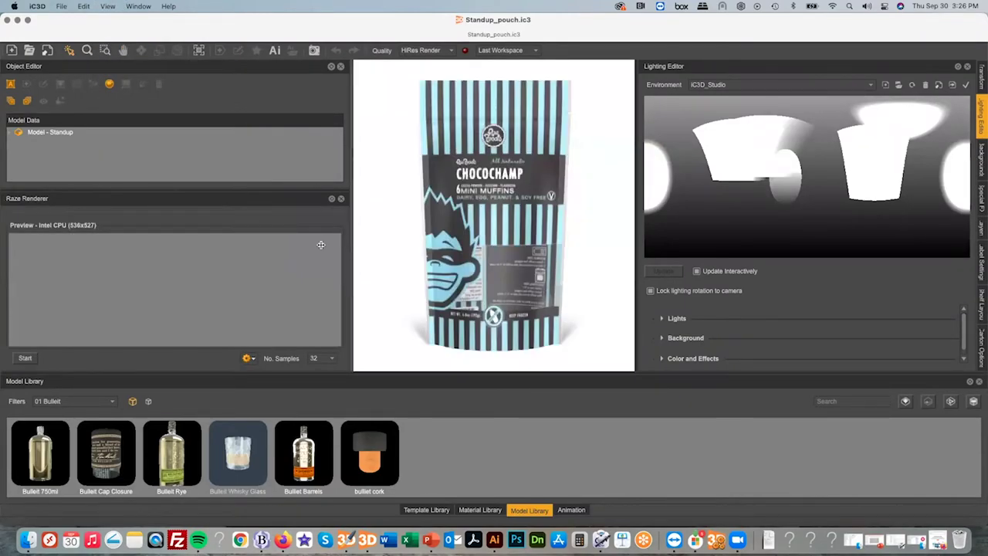
drag(355, 249, 290, 247)
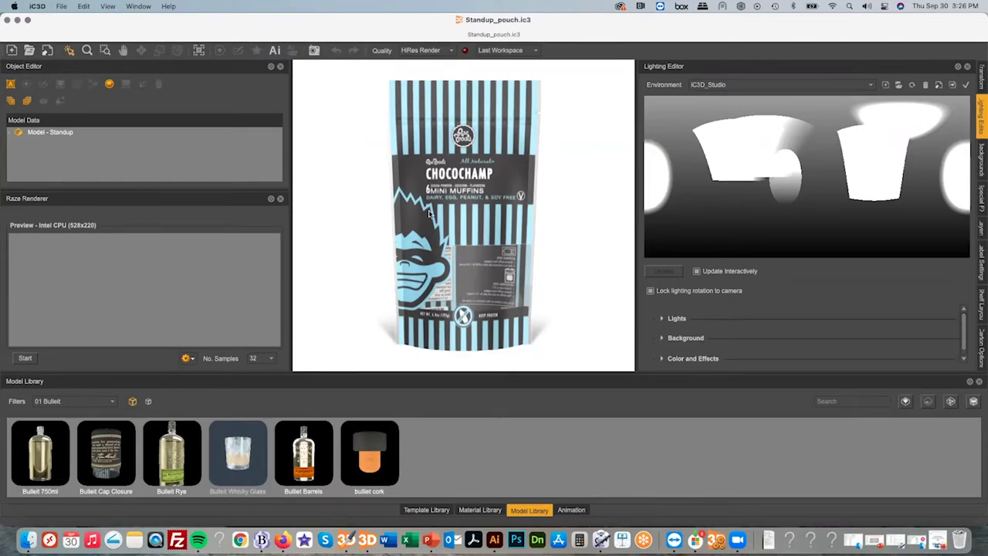
click(16, 21)
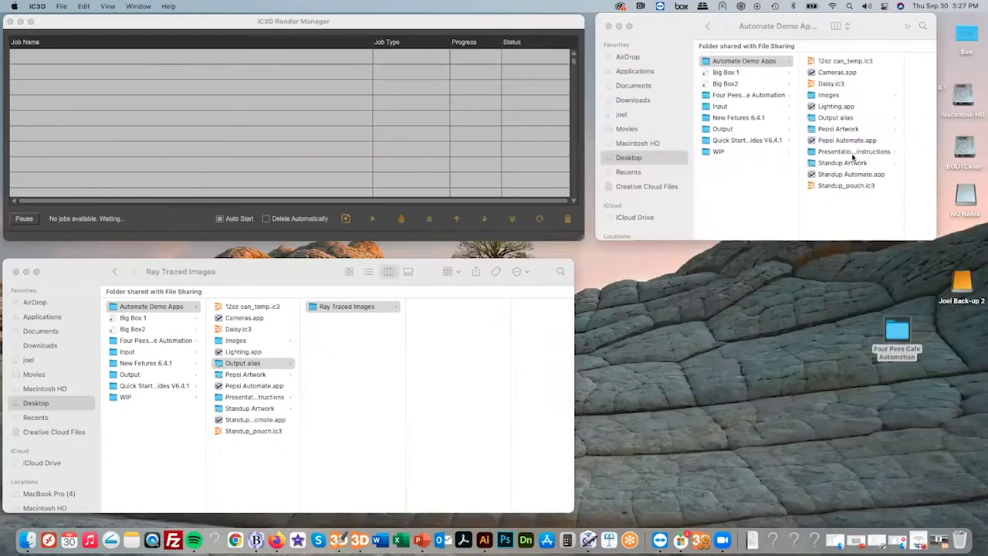
Quick Look through Chocochamp, Coco_ono, Gorillanana, Greenosaurus and mr_rabbit artworks in Standup Artwork.
click(833, 165)
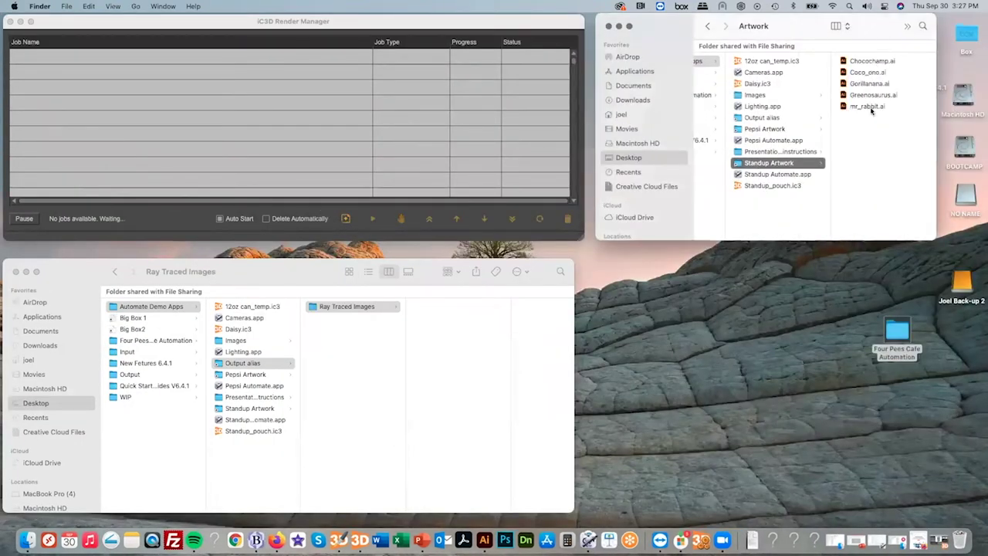
click(874, 62)
key(space)
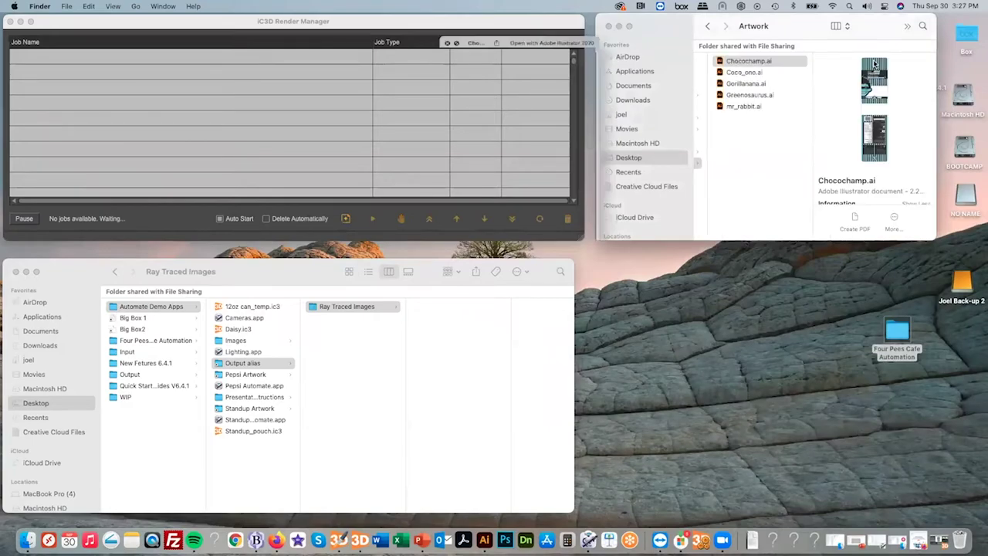
key(Down)
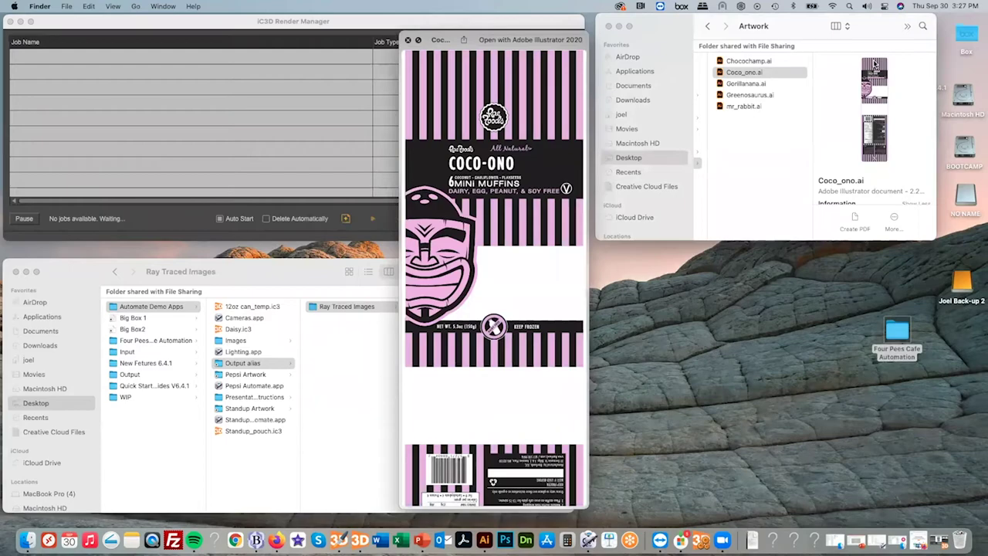
key(Down)
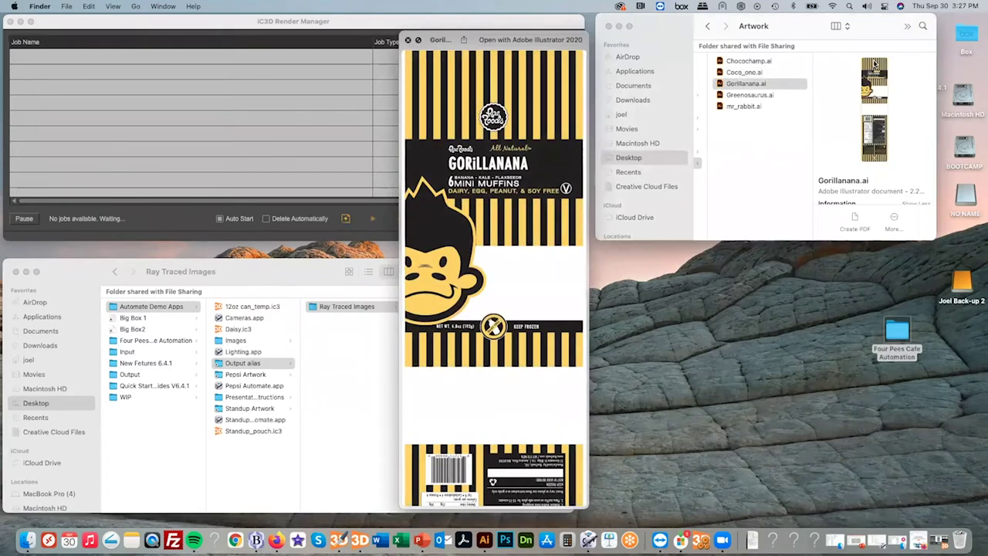
key(Down)
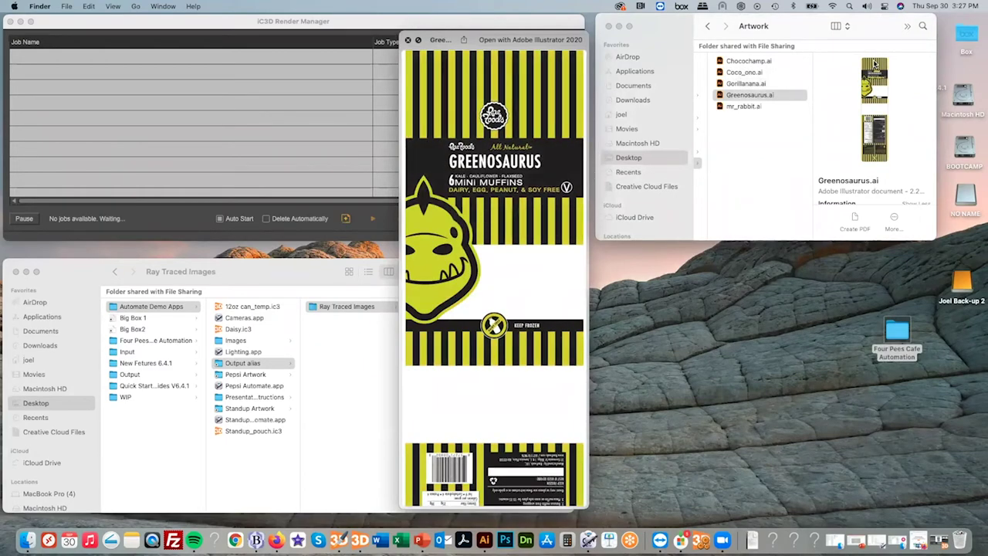
key(Down)
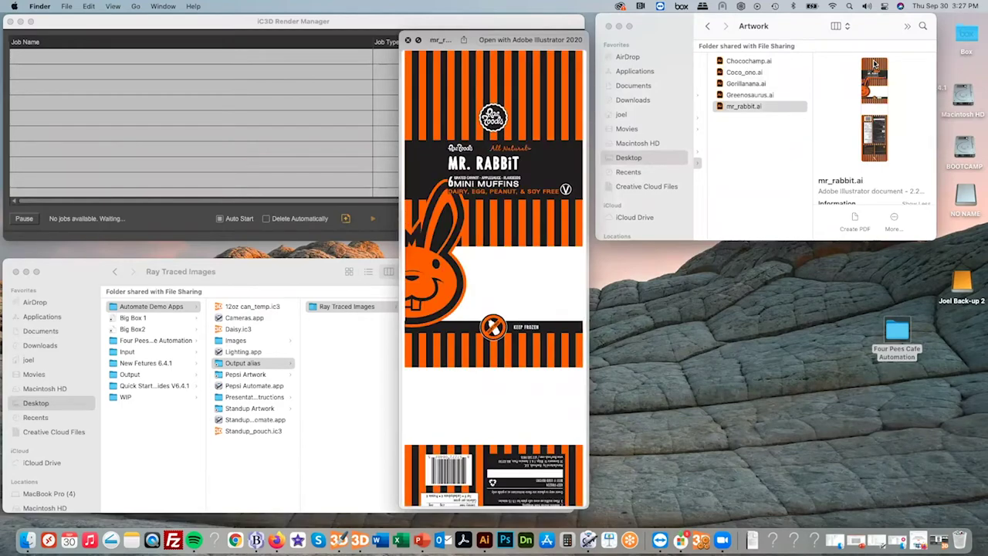
key(Up)
key(Up)
key(Up)
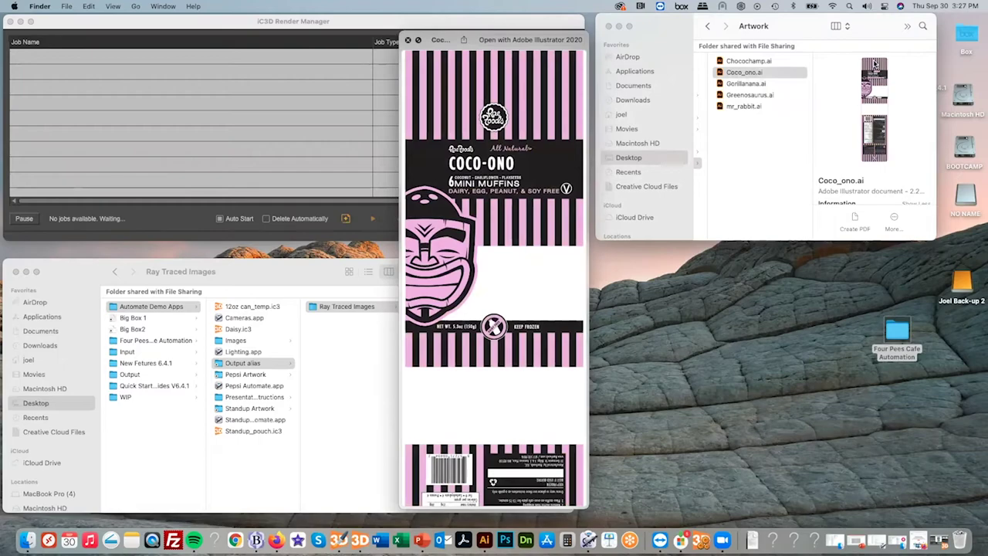
key(Up)
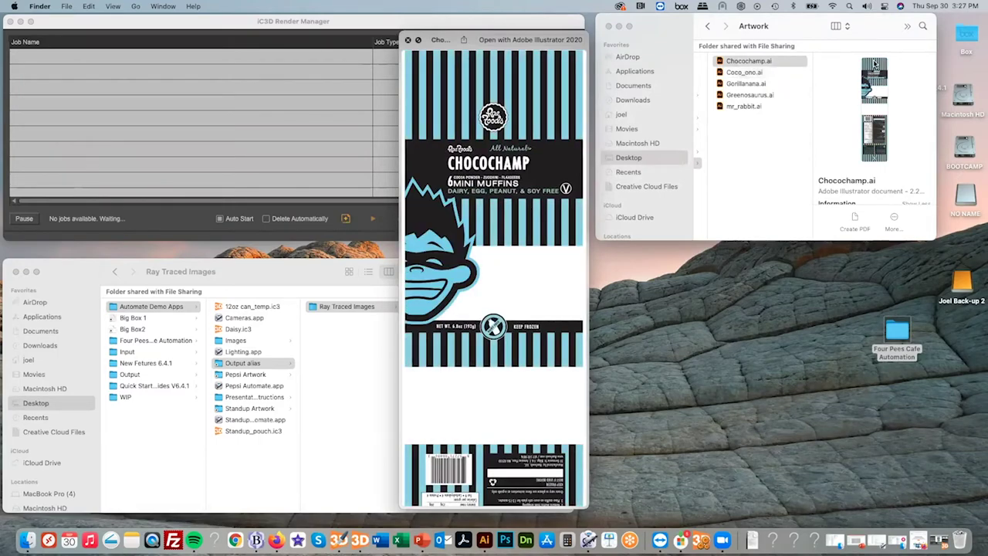
key(space)
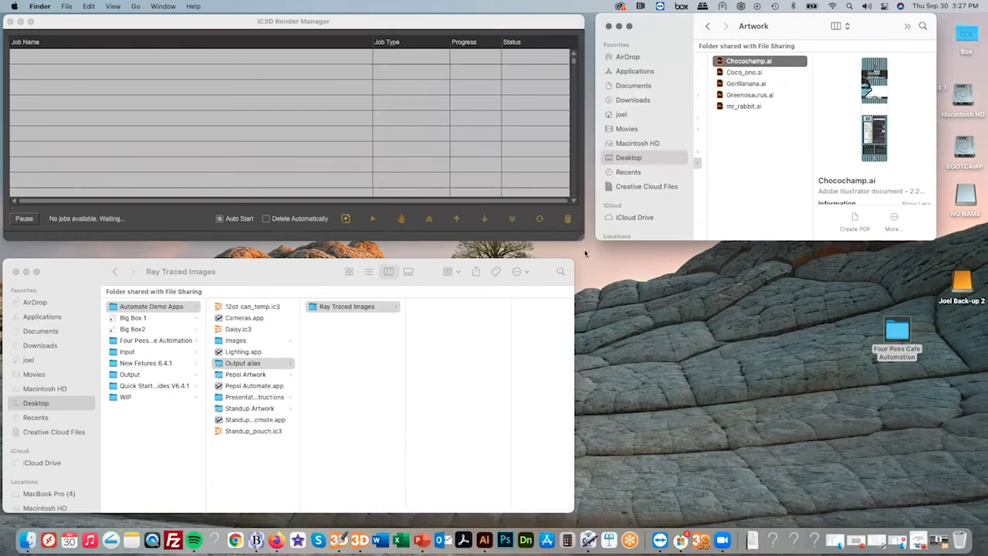
Select all five muffin .ai files from Chocochamp.ai through mr_rabbit.ai.
scroll(849, 97, left, 5)
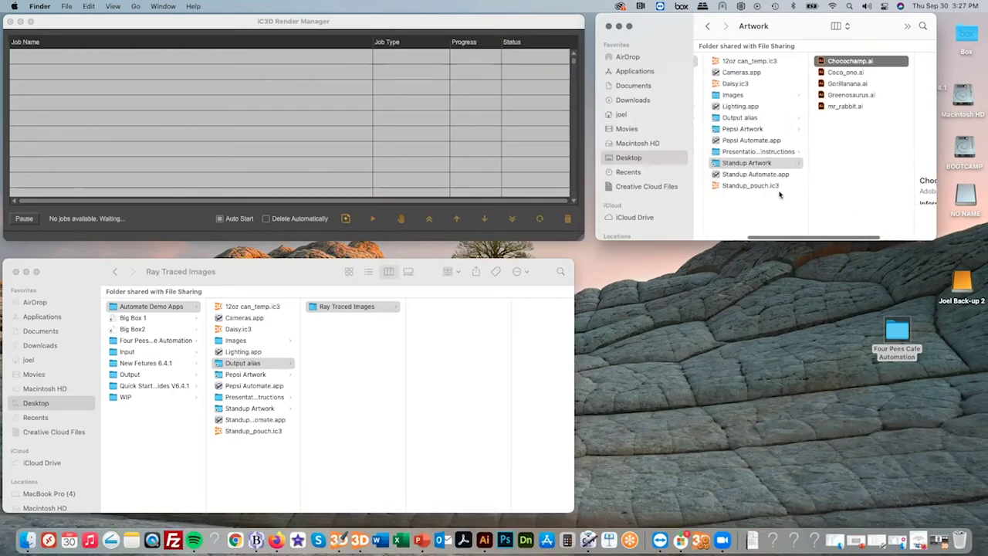
shift+click(846, 72)
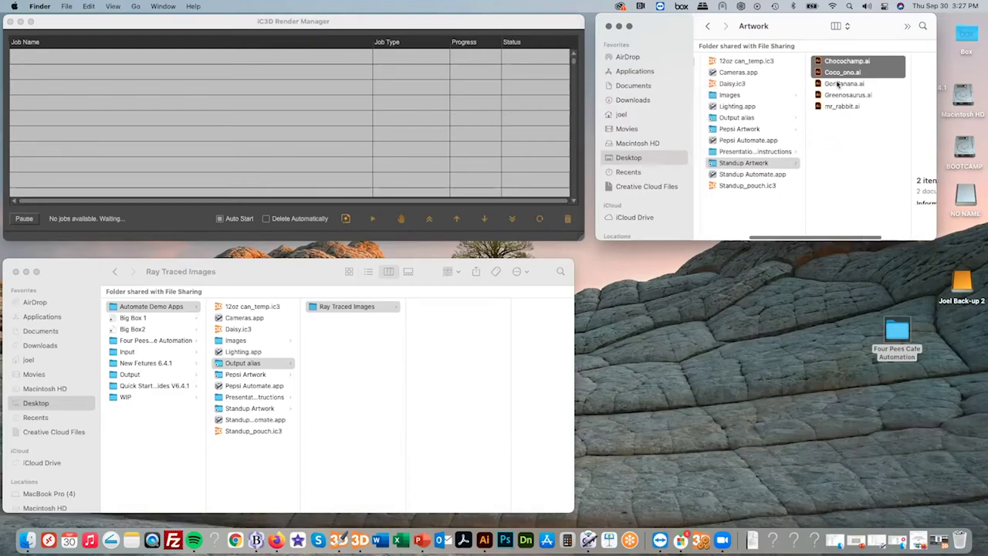
click(838, 85)
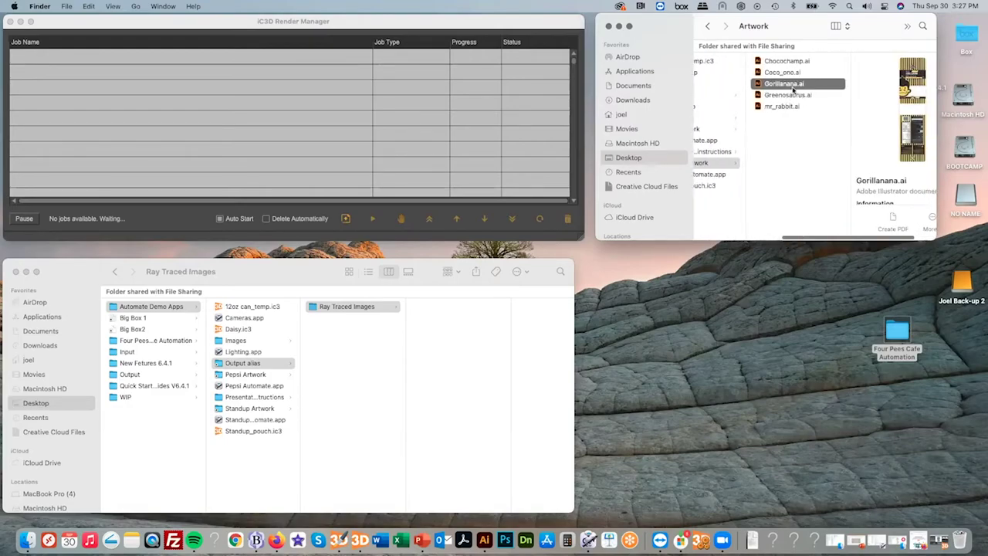
click(801, 62)
shift+click(748, 108)
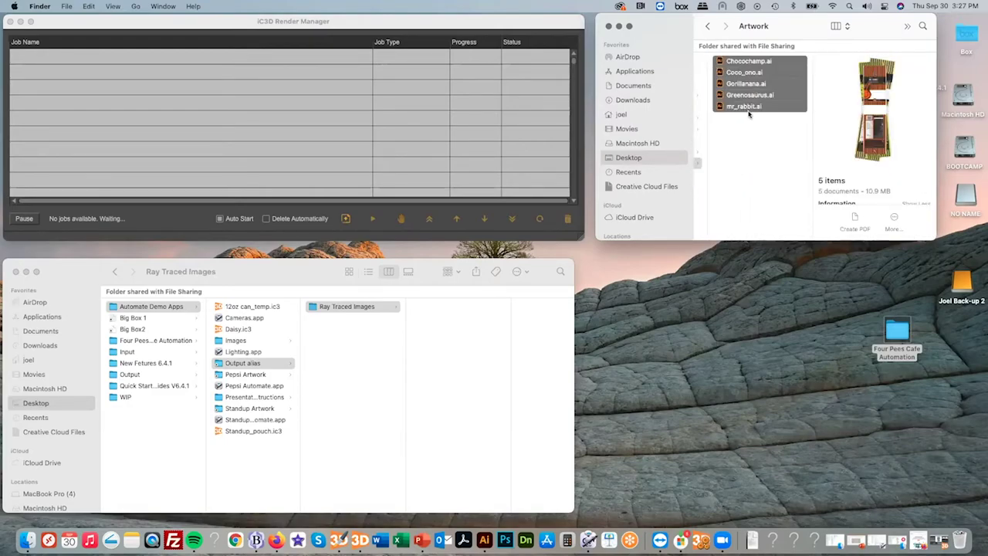
scroll(768, 154, left, 3)
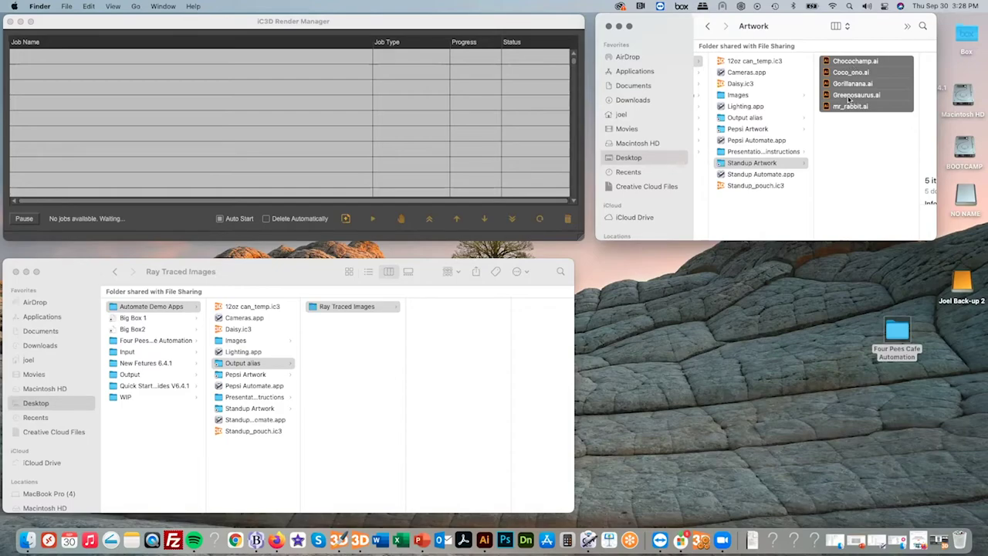
Drop the five artworks onto Standup Automate.app and return to iC3D.
drag(828, 110, 739, 177)
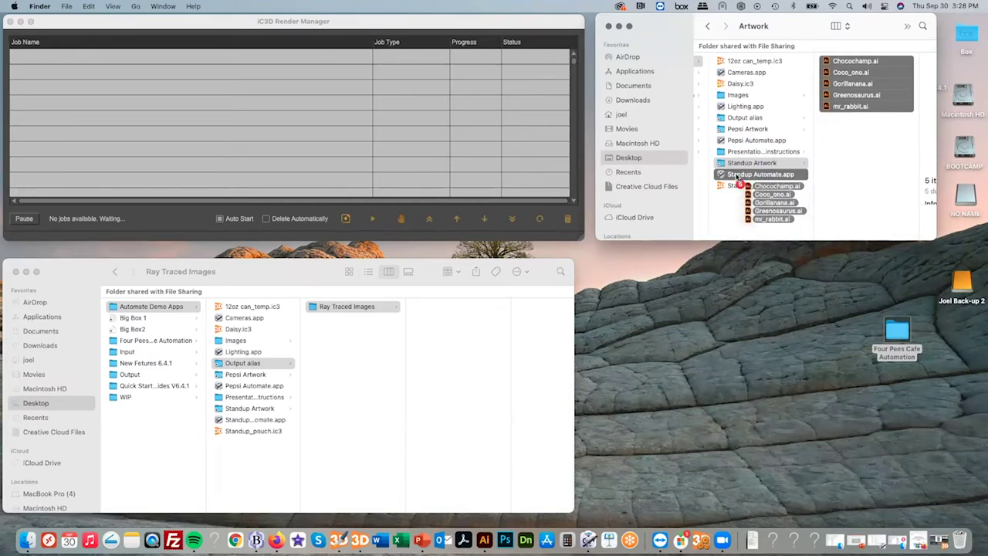
drag(739, 177, 739, 178)
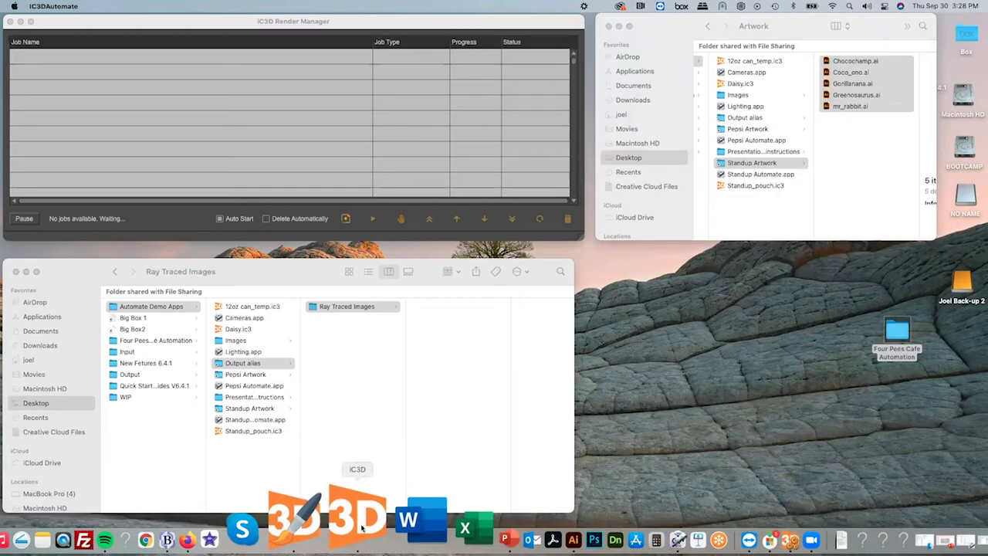
click(361, 527)
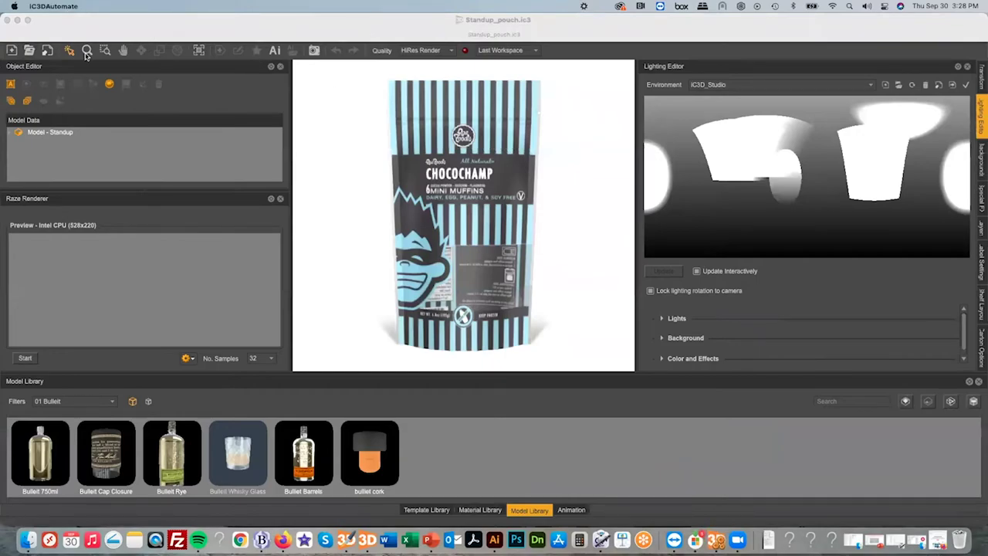
Switch the label renderer to the iC3D PDF Editor from the Edit menu.
click(82, 6)
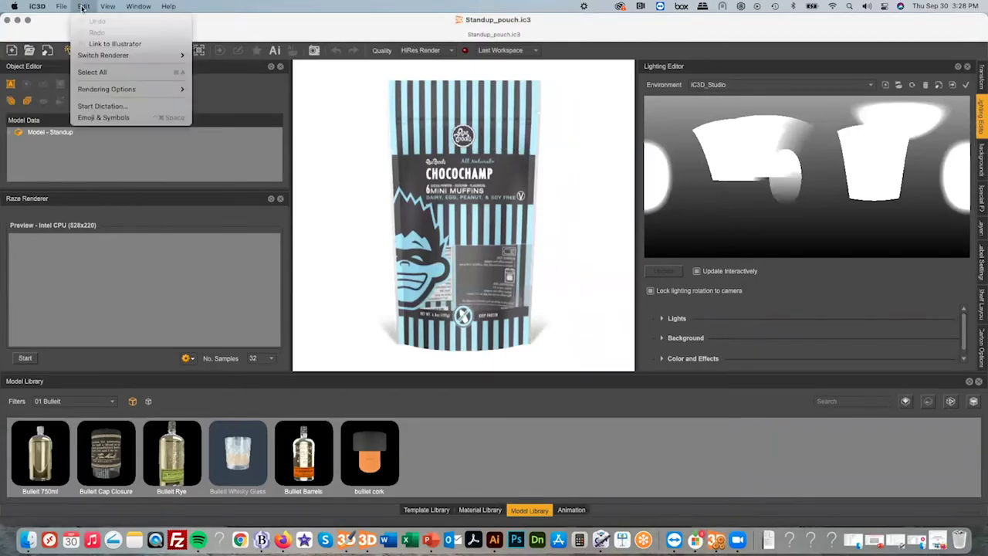
mouse_move(100, 57)
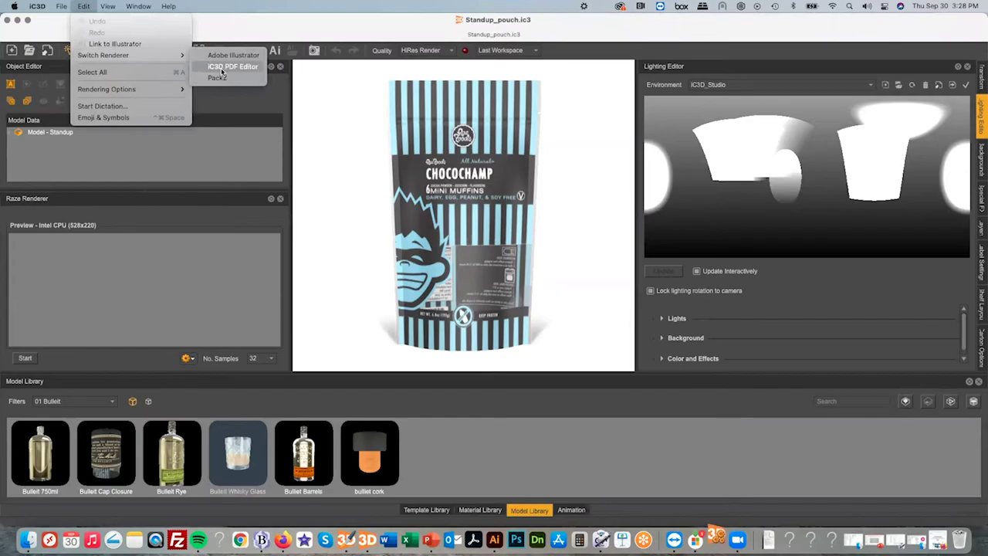
click(222, 68)
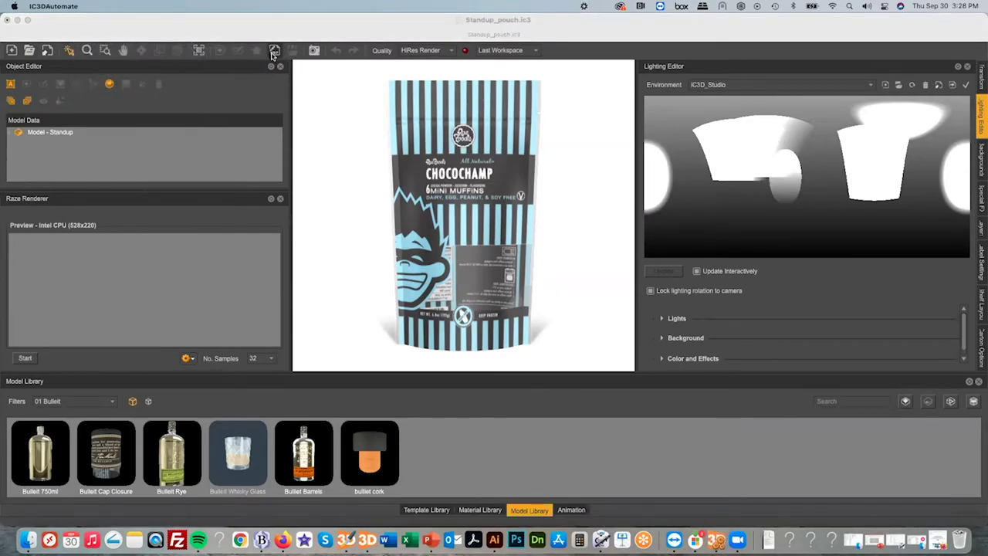
In the pouch label's PDF Editor, load mr_rabbit.ai from the Standup Artwork folder.
click(274, 51)
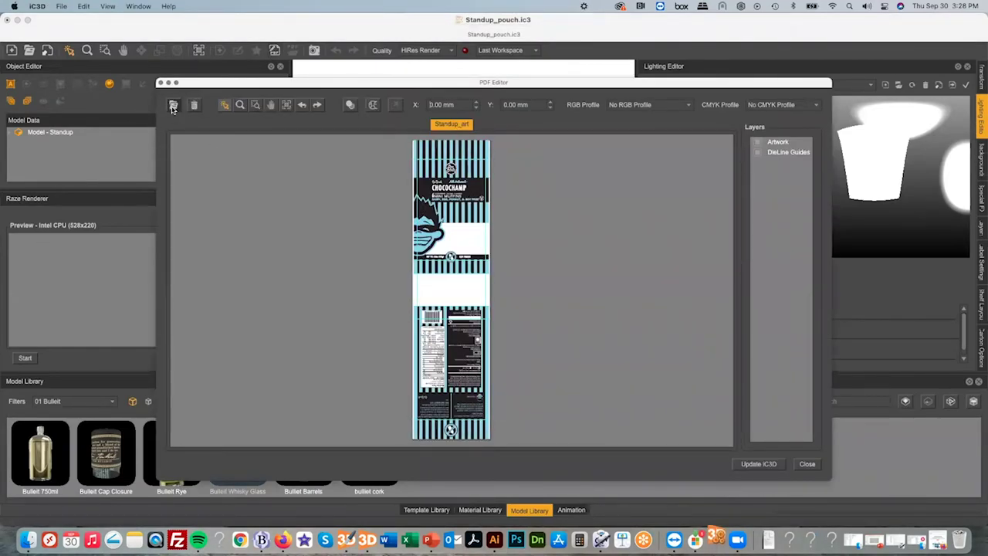
click(174, 106)
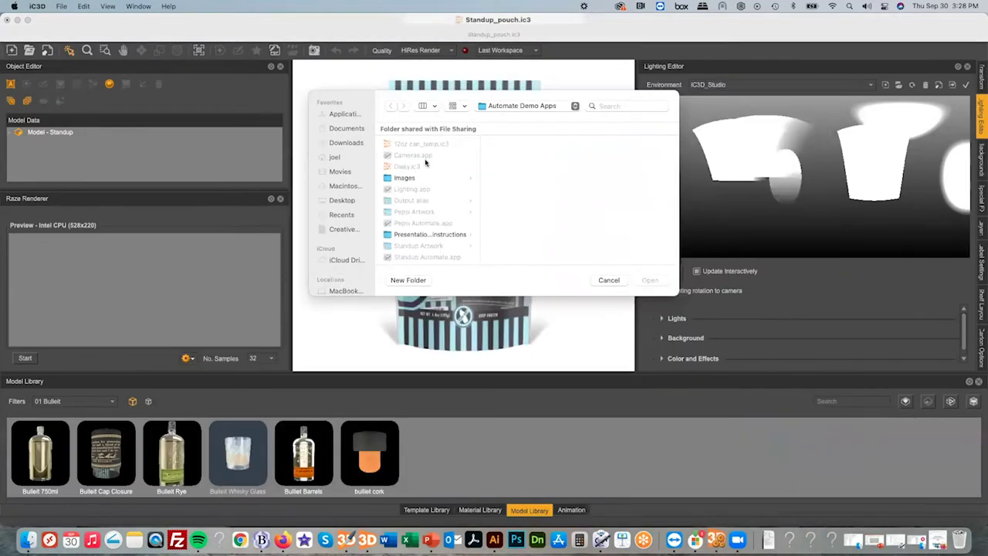
scroll(425, 213, down, 1)
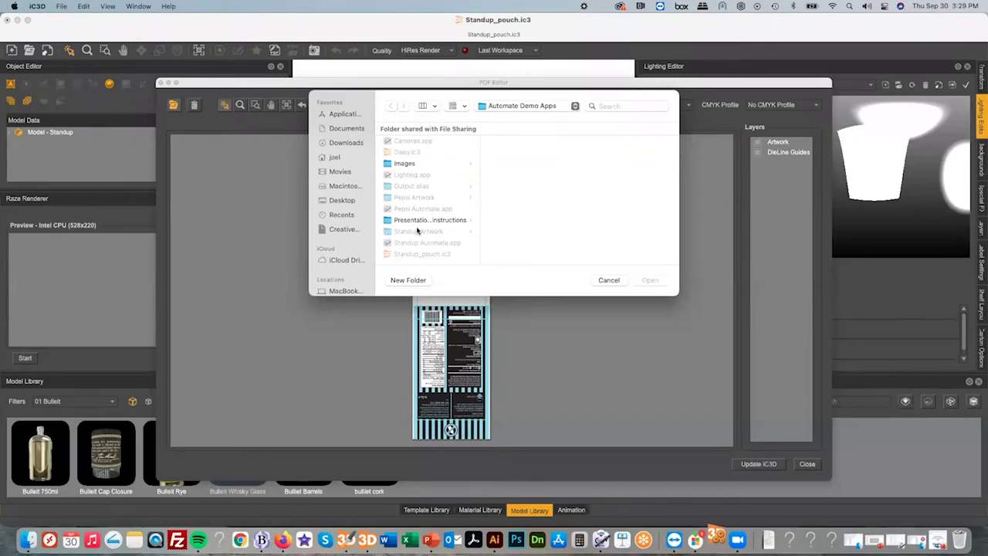
click(419, 231)
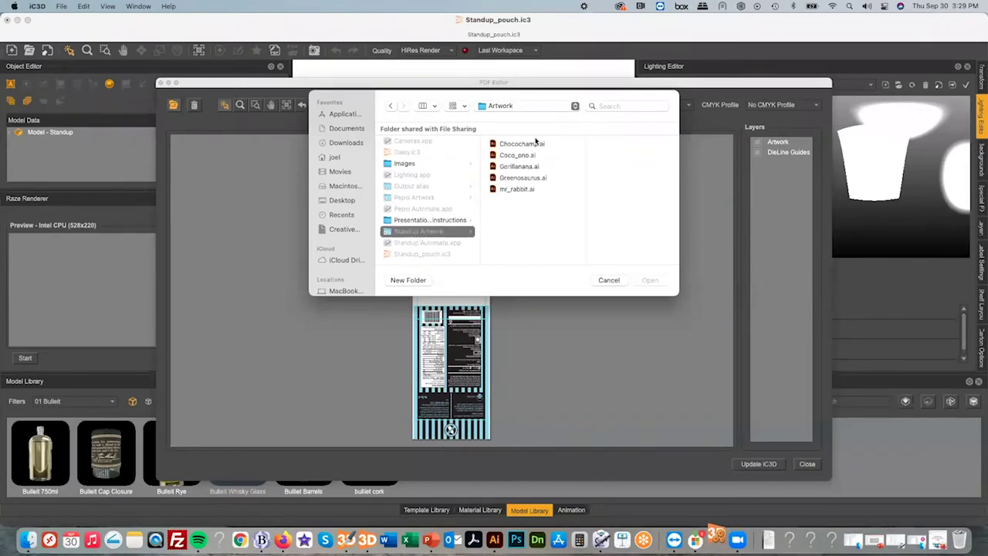
double_click(513, 189)
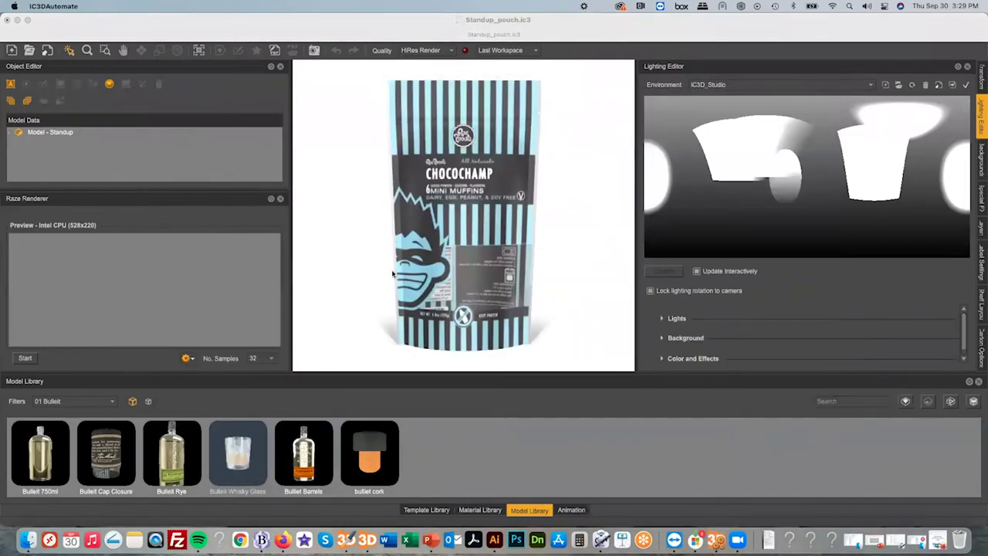
Delete the Chocochamp label artwork, load mr_rabbit.ai in its place, and apply it to the pouch.
click(274, 50)
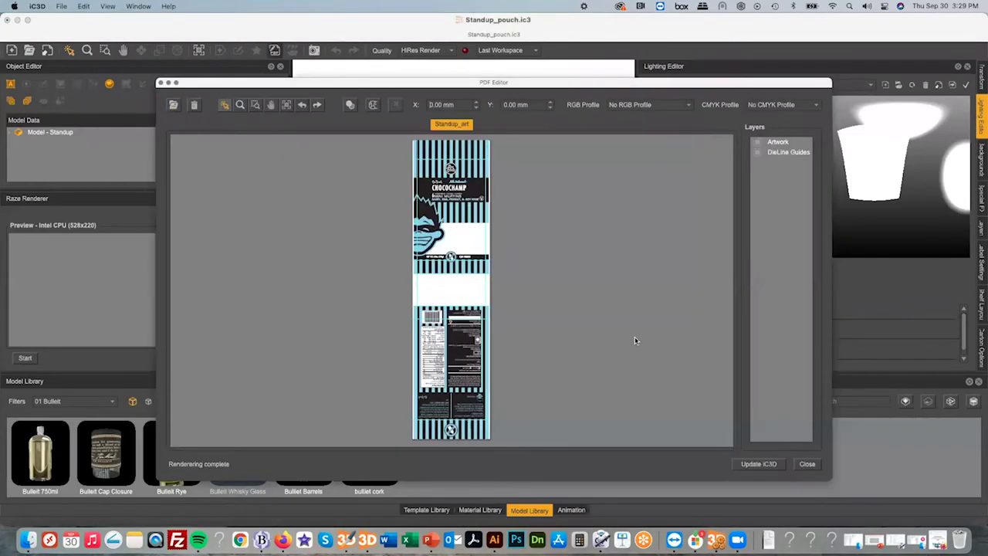
click(193, 107)
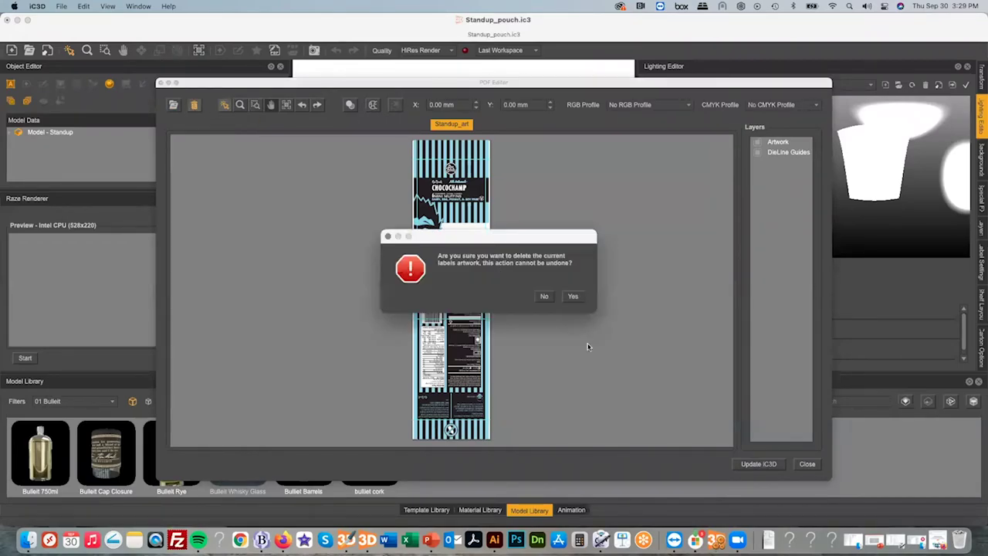
click(573, 298)
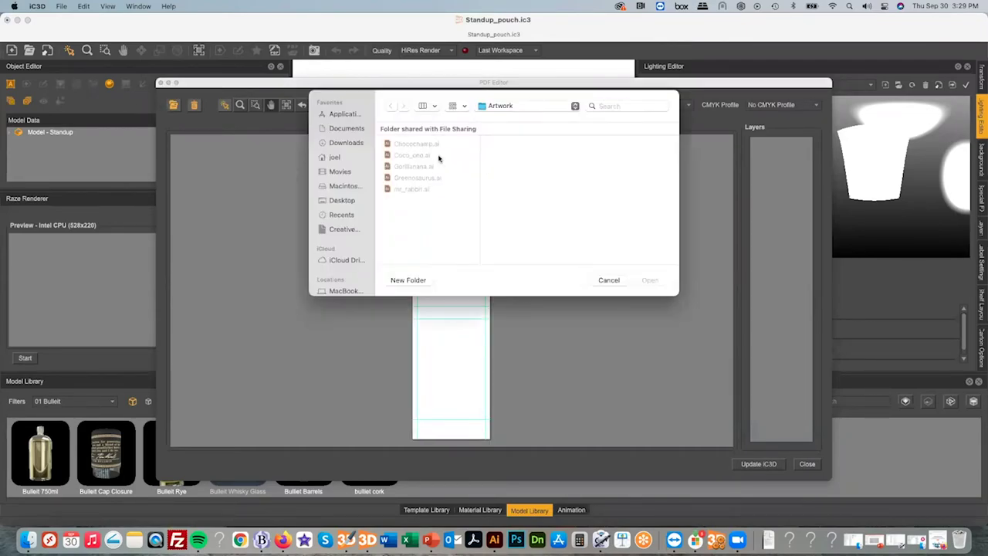
click(413, 189)
double_click(411, 190)
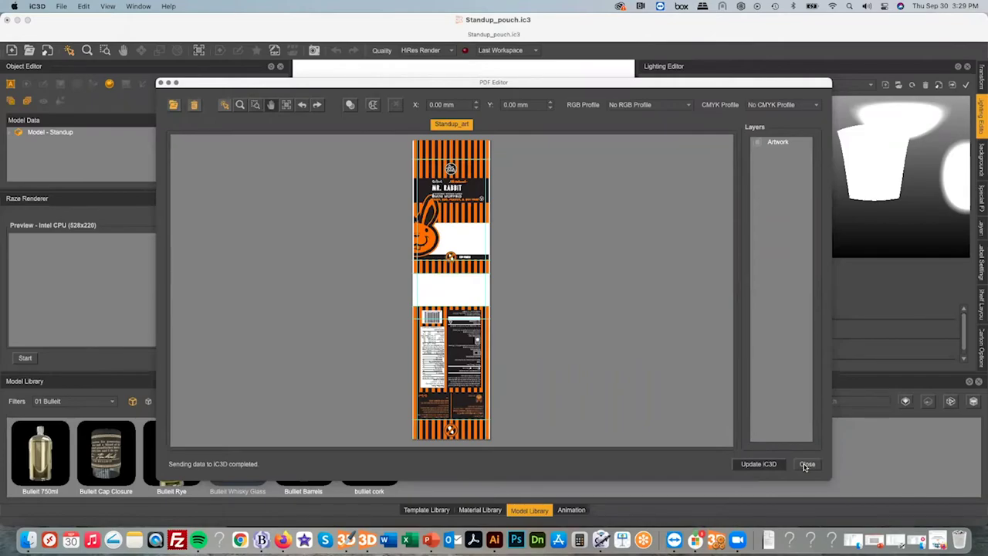
click(806, 464)
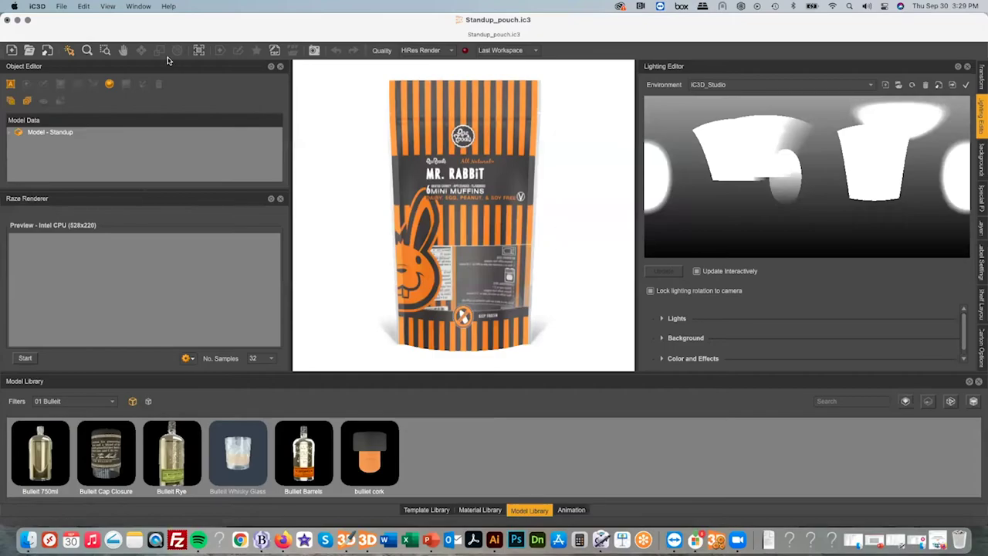
click(59, 6)
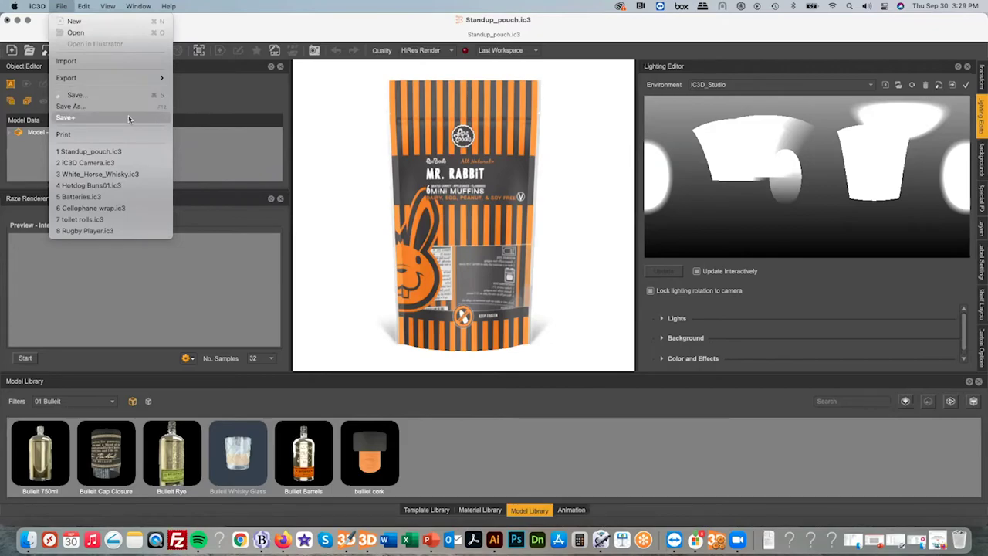
click(373, 181)
click(61, 6)
mouse_move(90, 83)
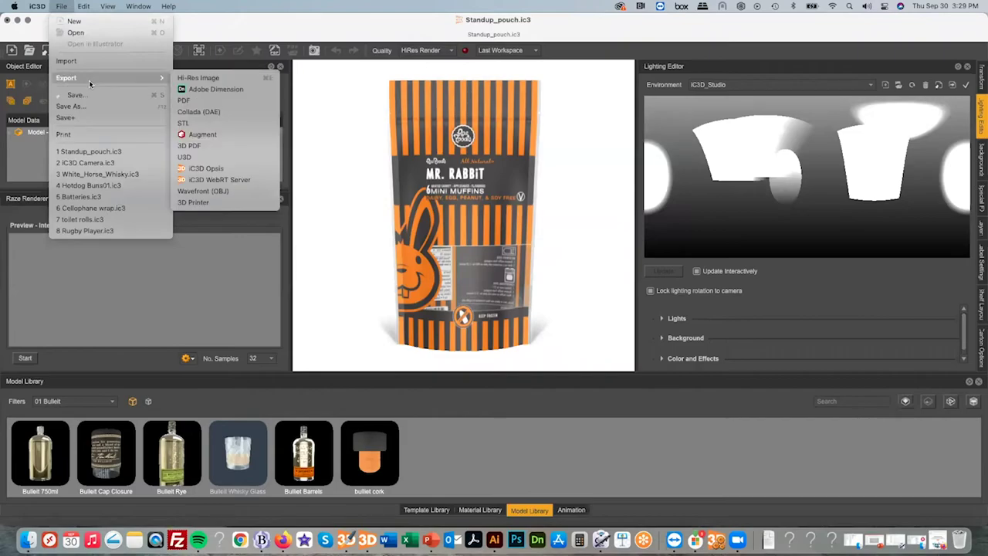
click(546, 227)
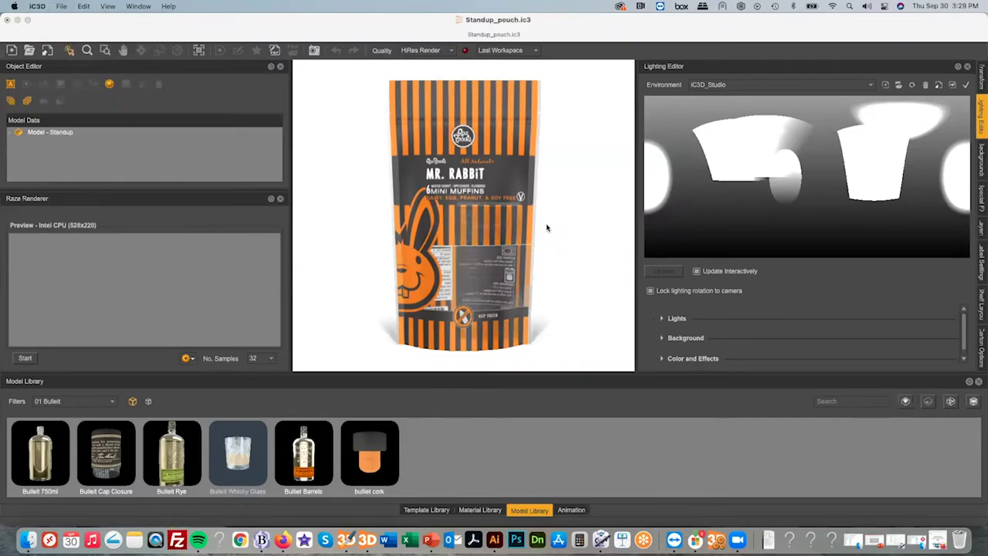
double_click(463, 138)
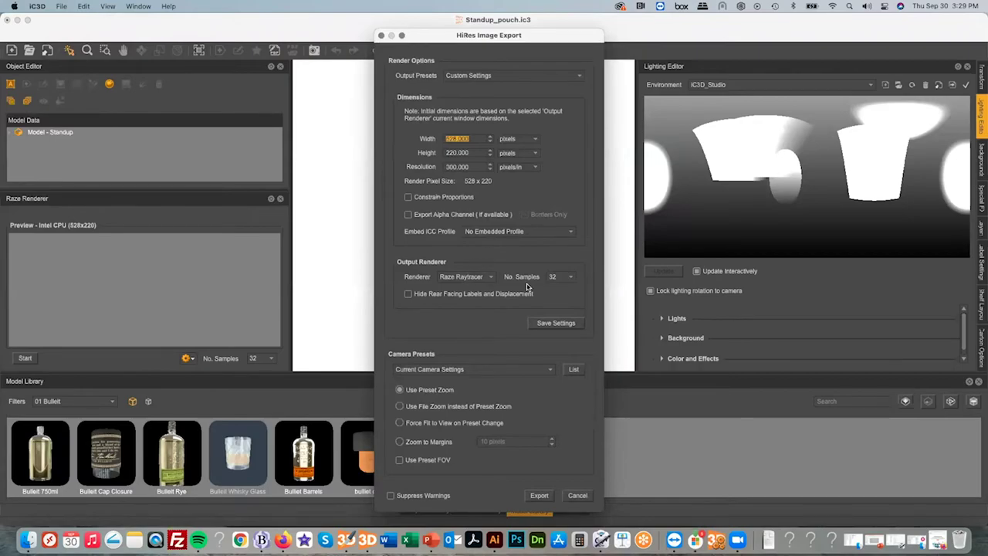
click(574, 369)
scroll(469, 290, down, 2)
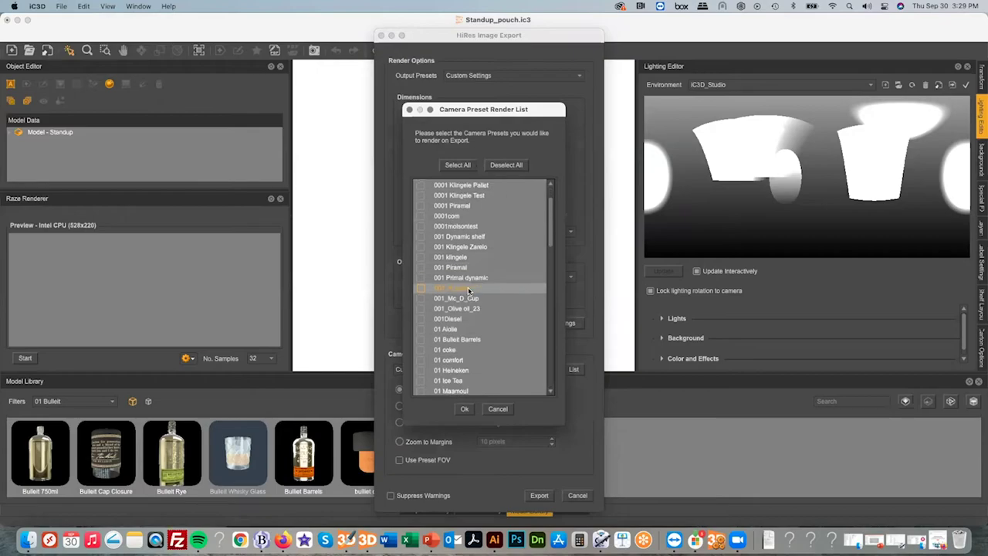
scroll(469, 290, down, 20)
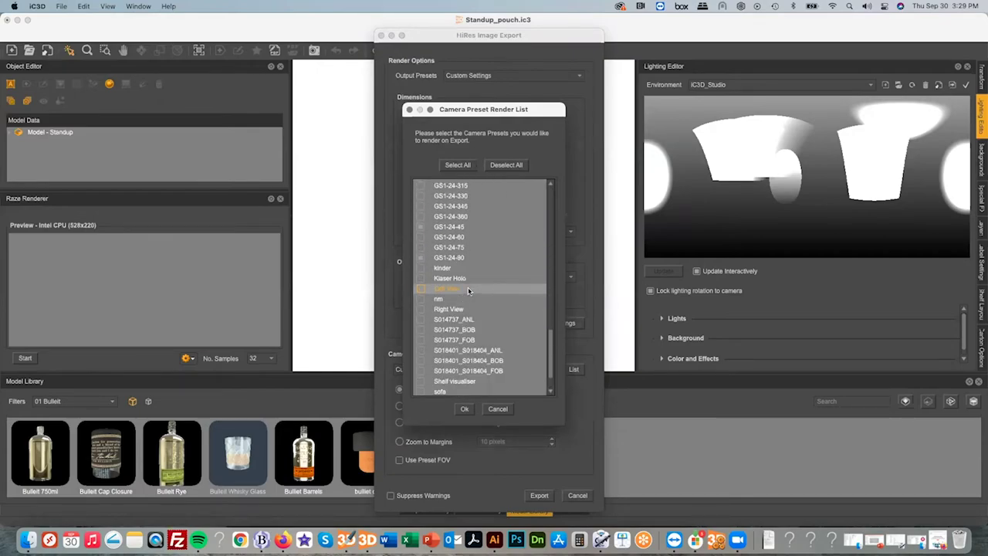
scroll(469, 291, up, 8)
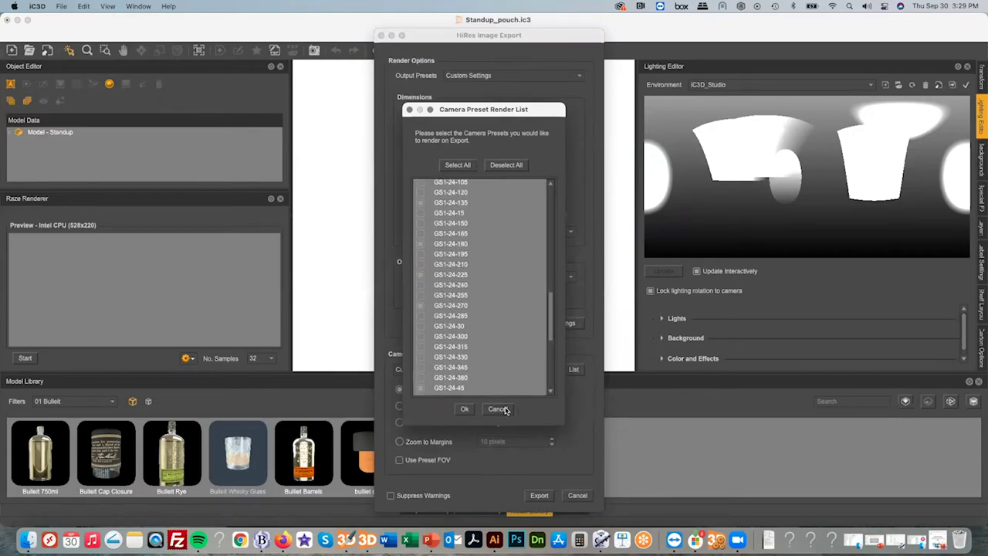
click(498, 409)
click(579, 495)
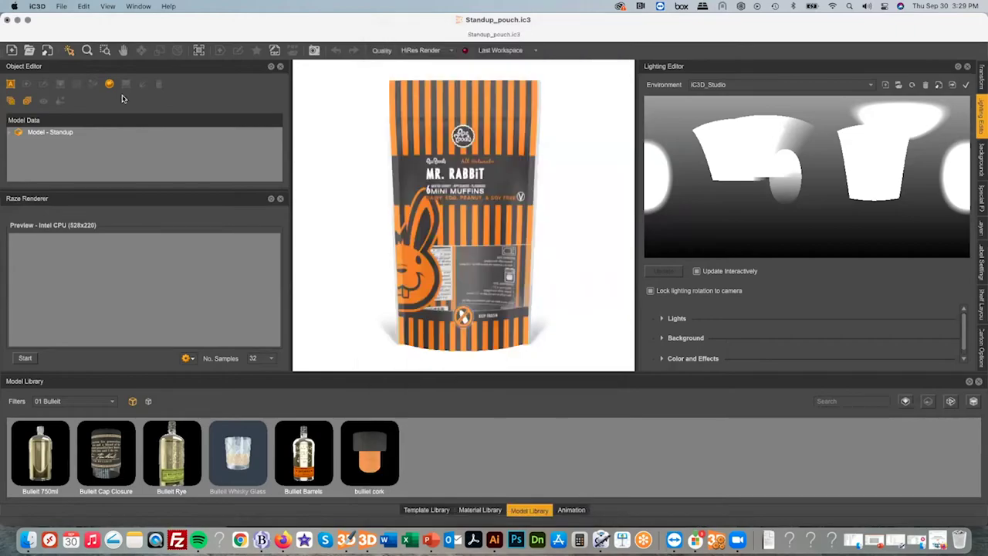
click(17, 21)
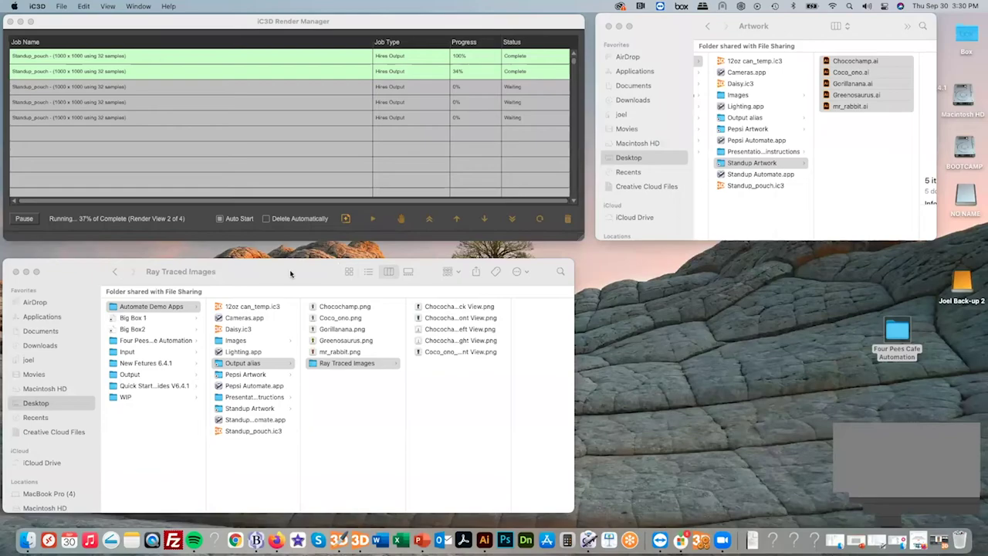
Quick Look the Chocochamp, Coco_ono, Gorillanana, Greenosaurus and mr_rabbit renders in the output folder.
click(290, 274)
click(343, 307)
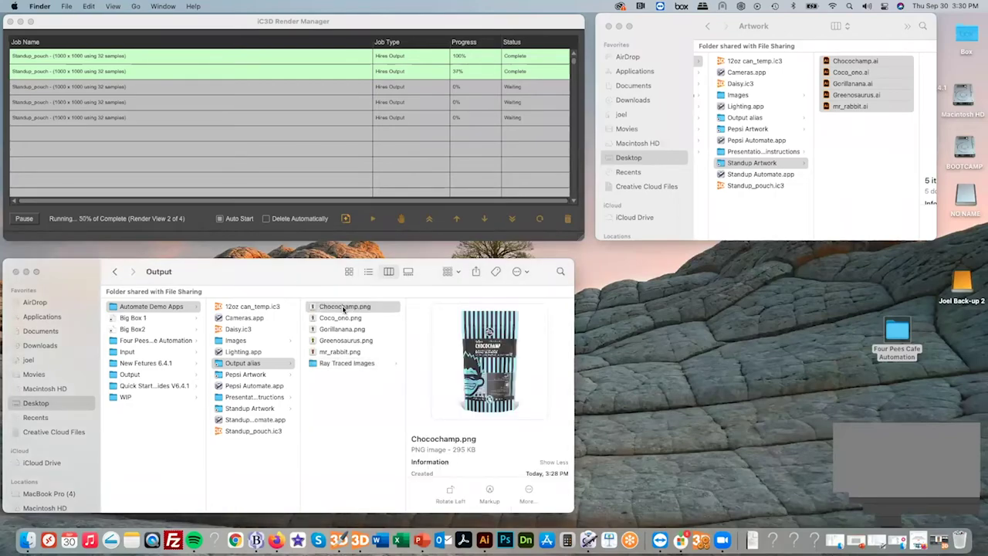
key(space)
key(Down)
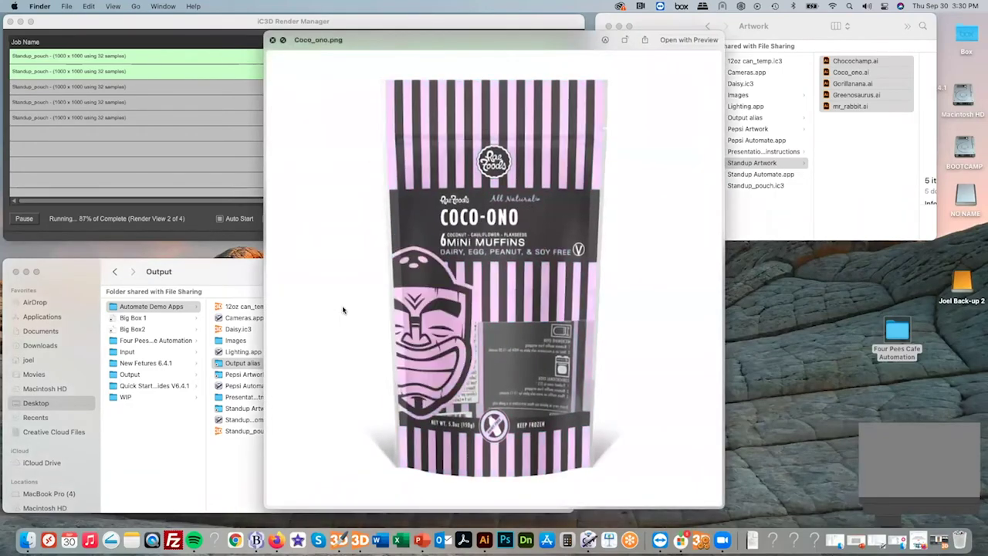
key(Down)
key(Down)
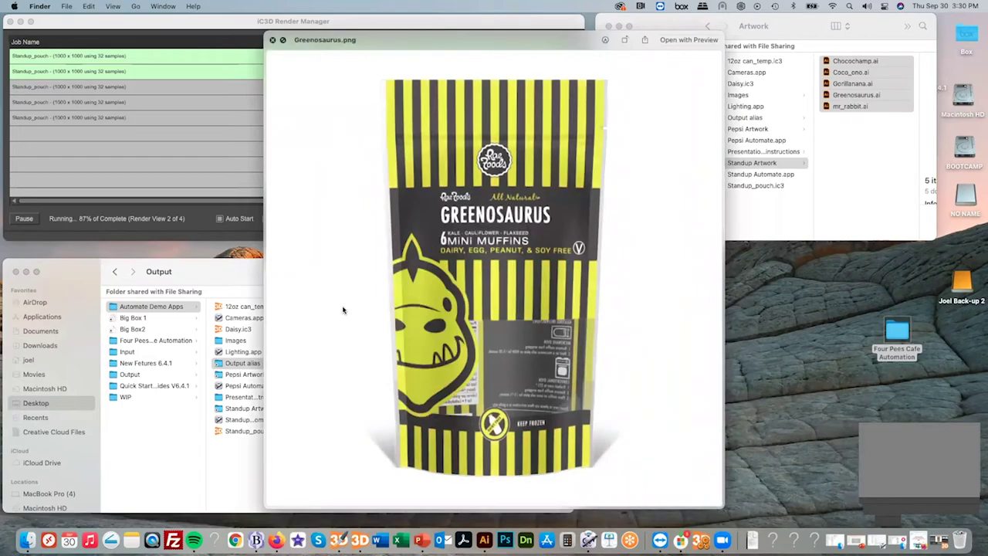
key(Down)
key(Up)
key(Up)
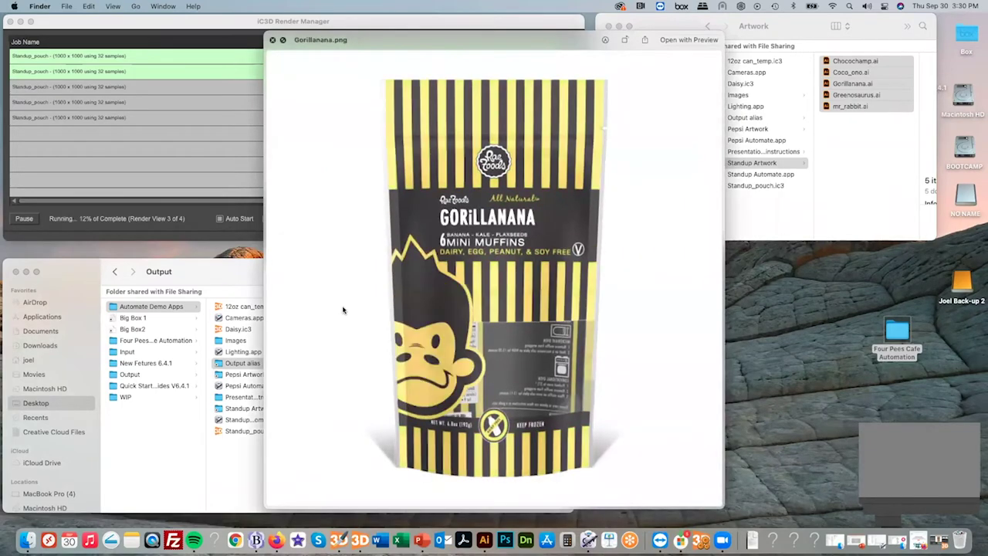
key(space)
In Ray Traced Images, preview the Chocochamp back, front, left and right views, then the Coco_ono views.
click(359, 365)
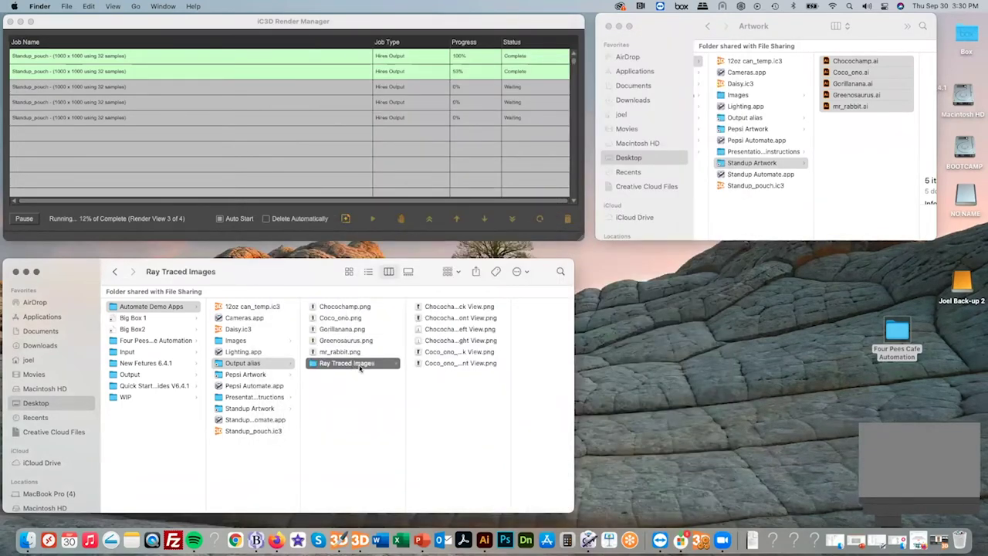
click(443, 307)
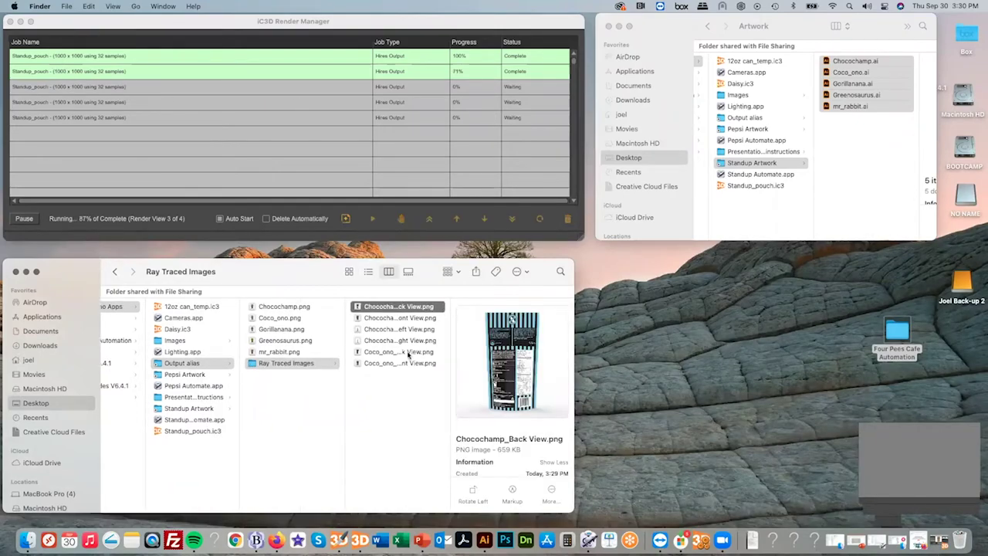
key(space)
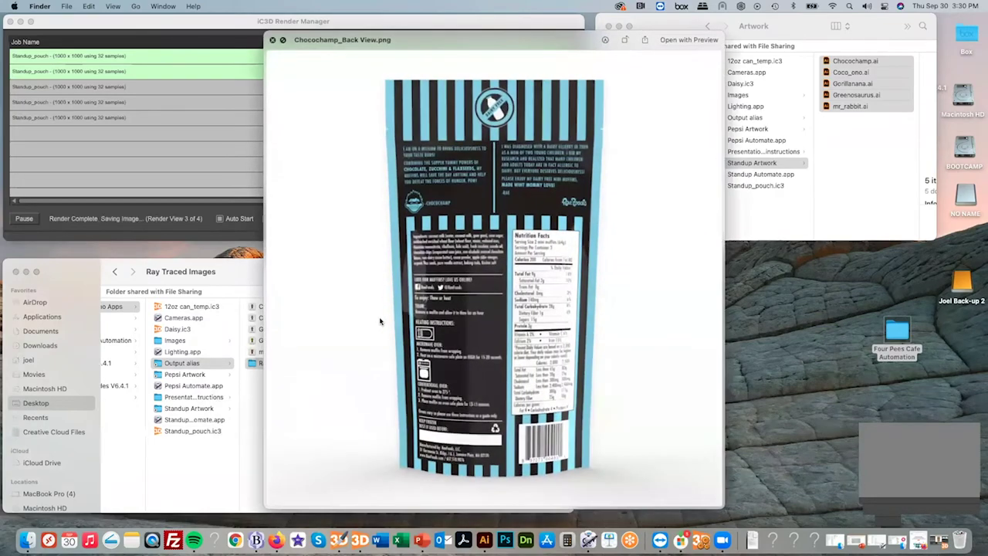
key(Down)
key(Down)
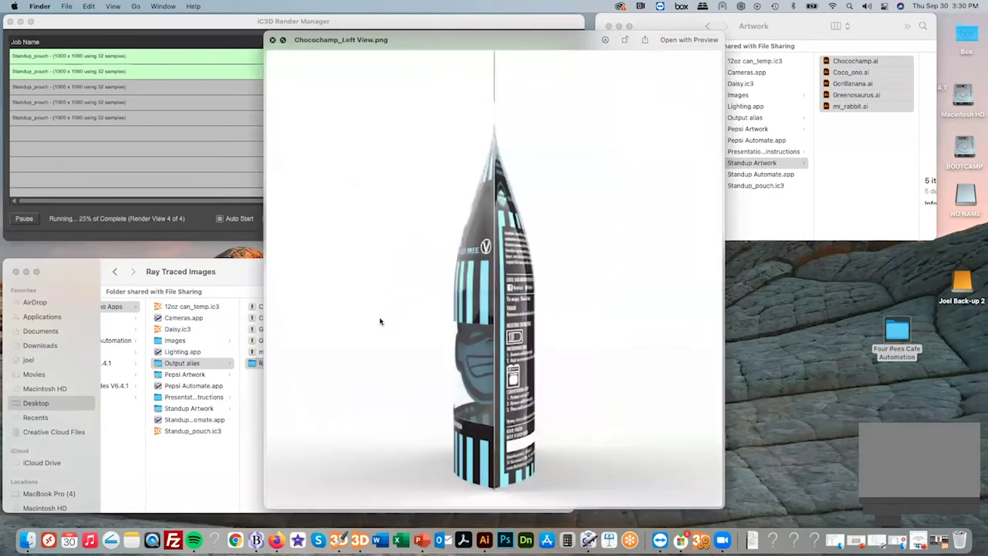
key(Down)
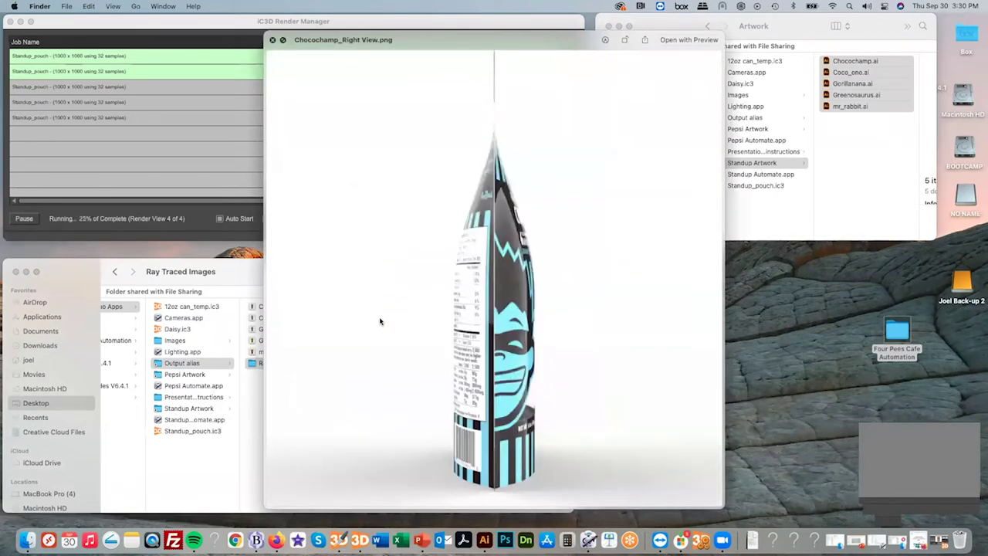
key(Down)
key(Up)
key(Up)
key(Up)
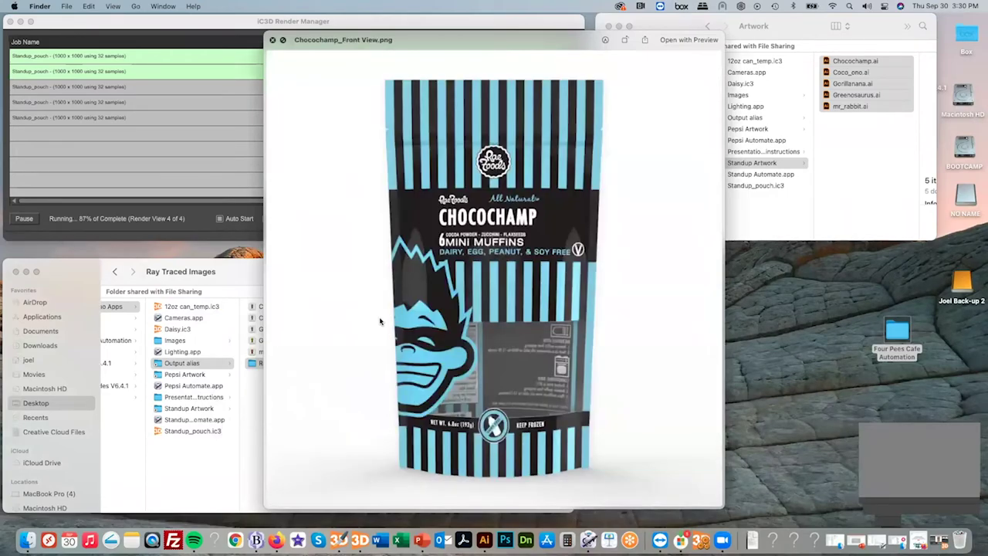
key(Down)
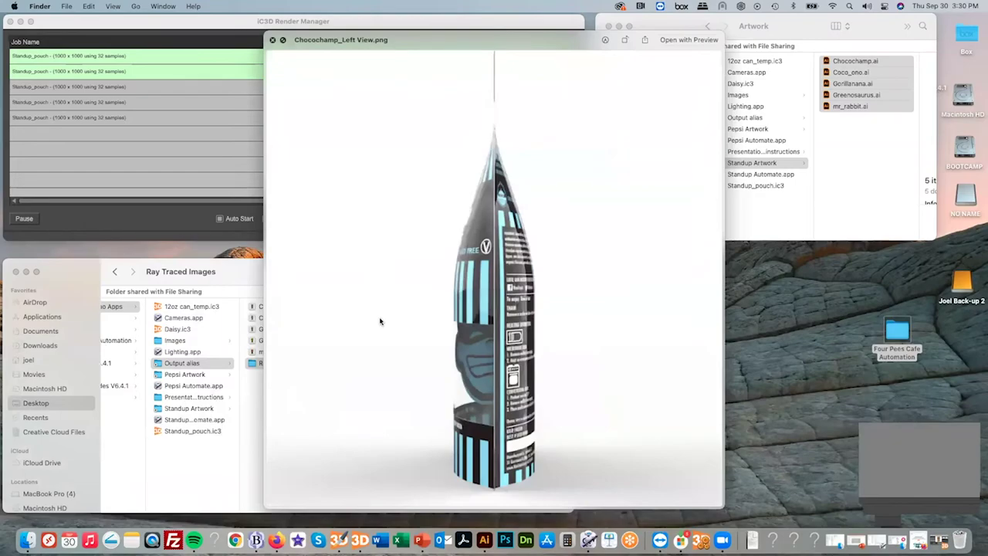
key(Down)
key(Down)
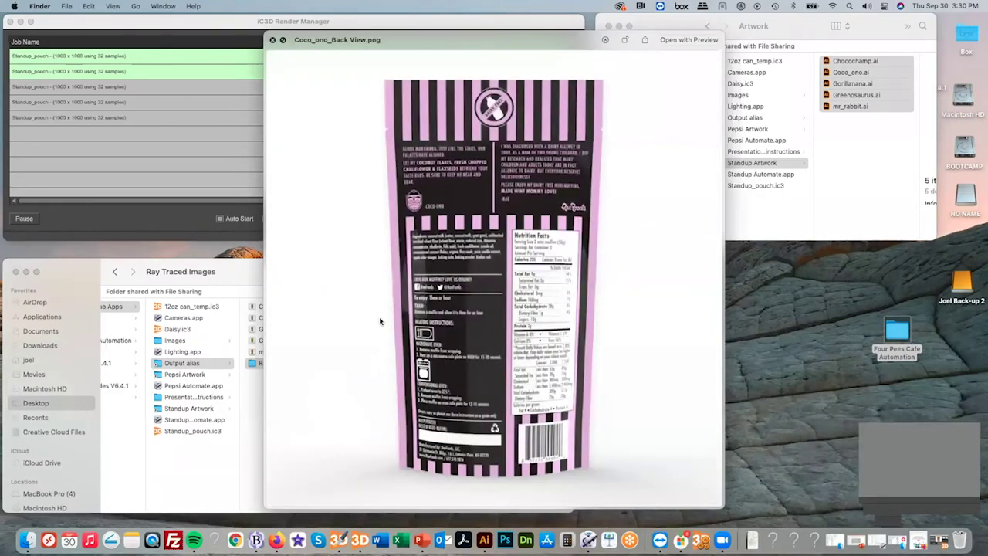
key(Down)
key(Down)
key(Down)
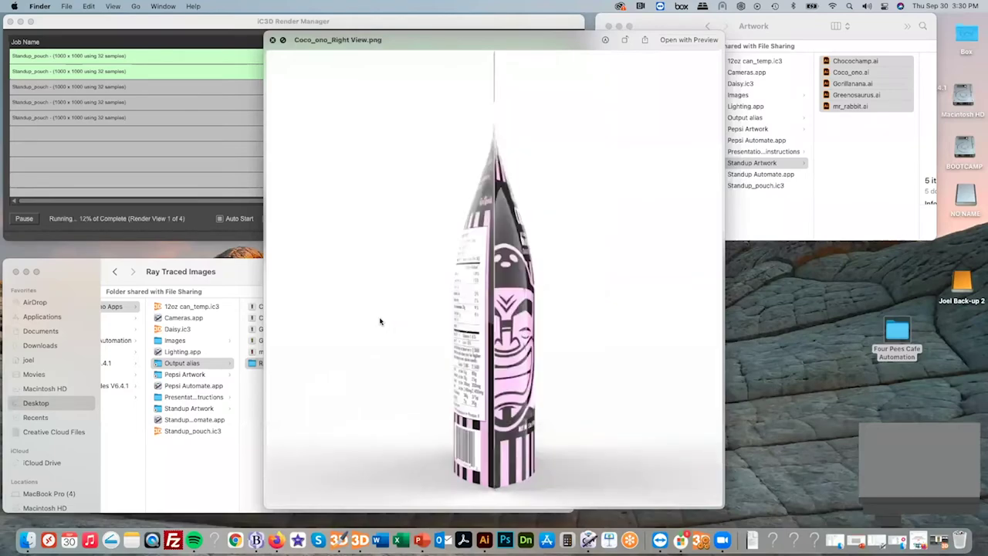
key(Up)
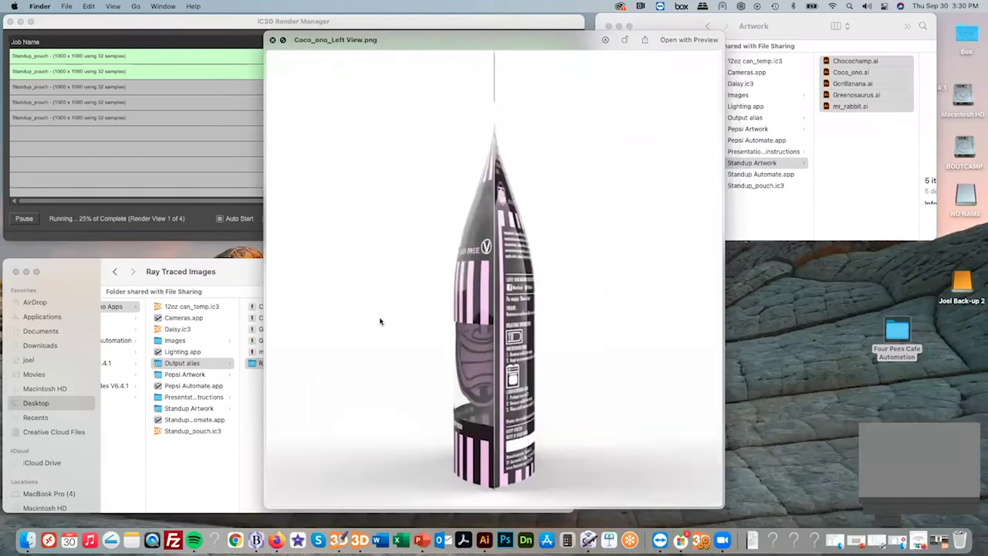
key(space)
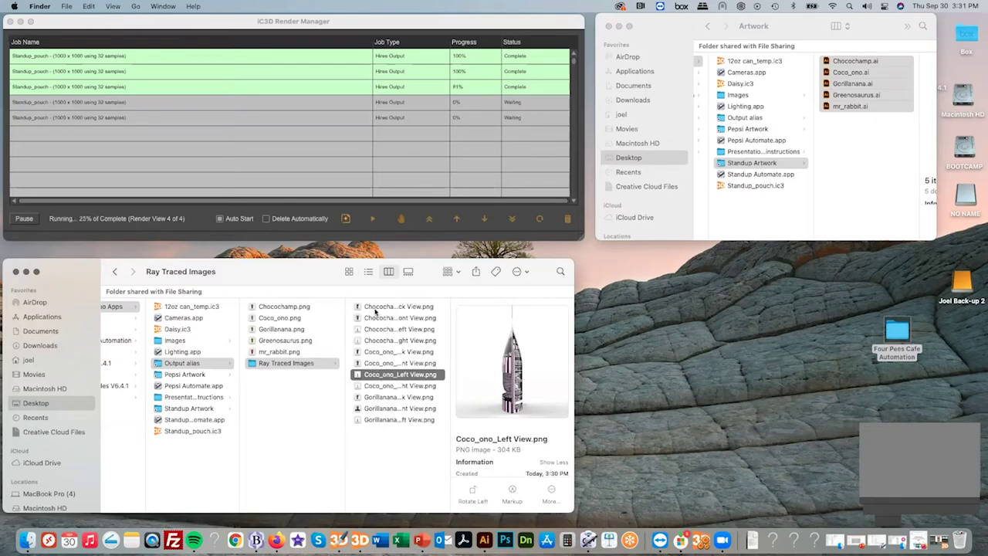
Preview the Chocochamp, Coco_ono and Gorillanana front views, then Gorillanana_Right View.png full size.
click(398, 307)
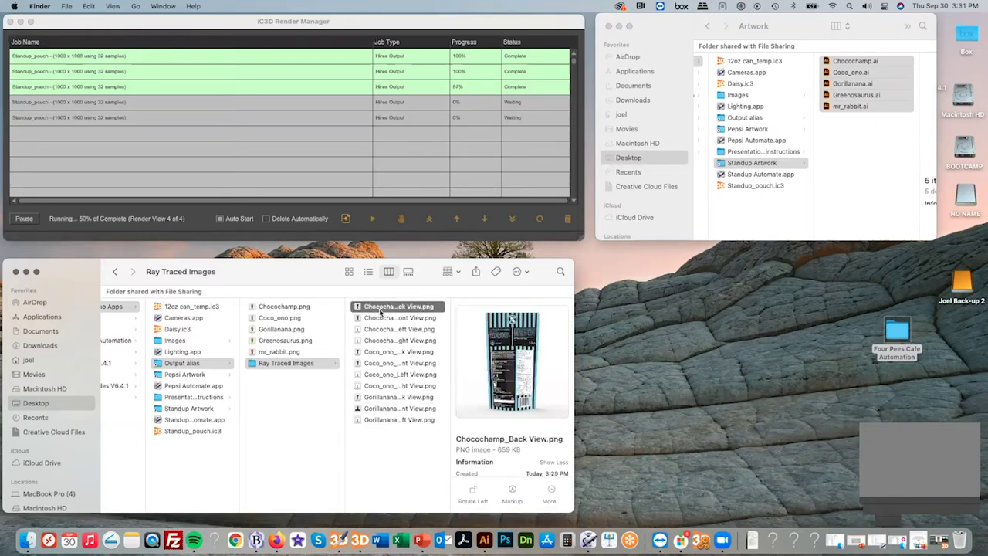
key(Down)
key(space)
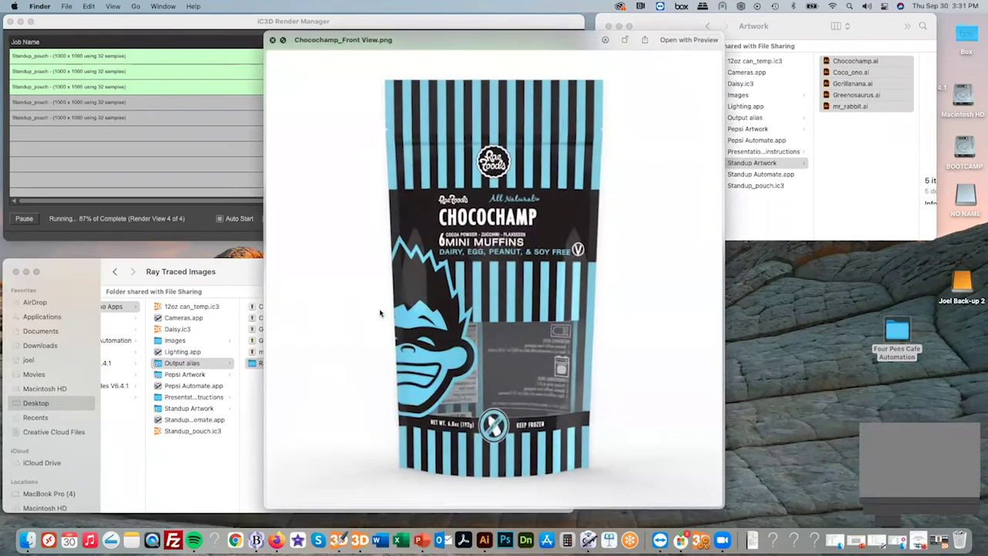
key(Down)
key(Down)
key(Down)
key(Down)
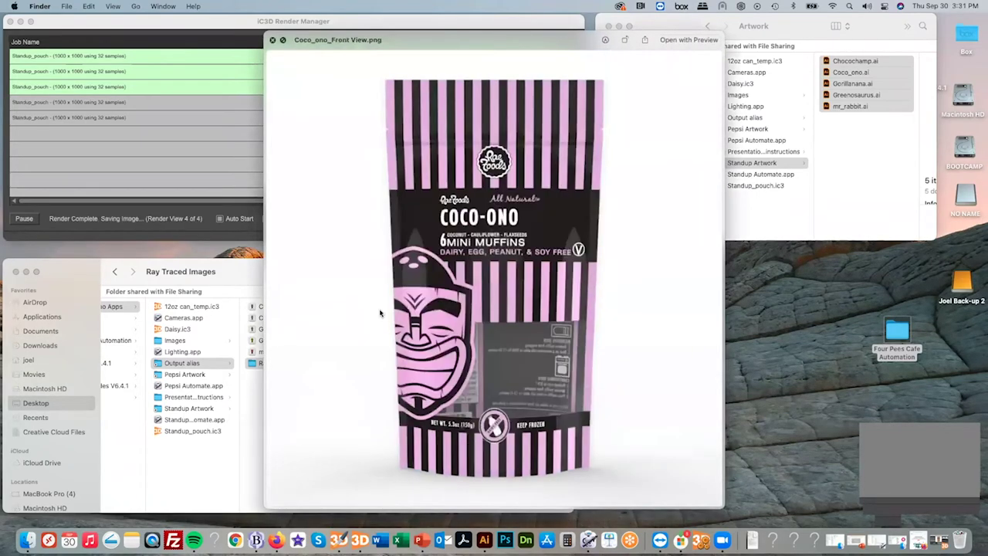
key(Down)
key(Down)
key(Down)
key(Down)
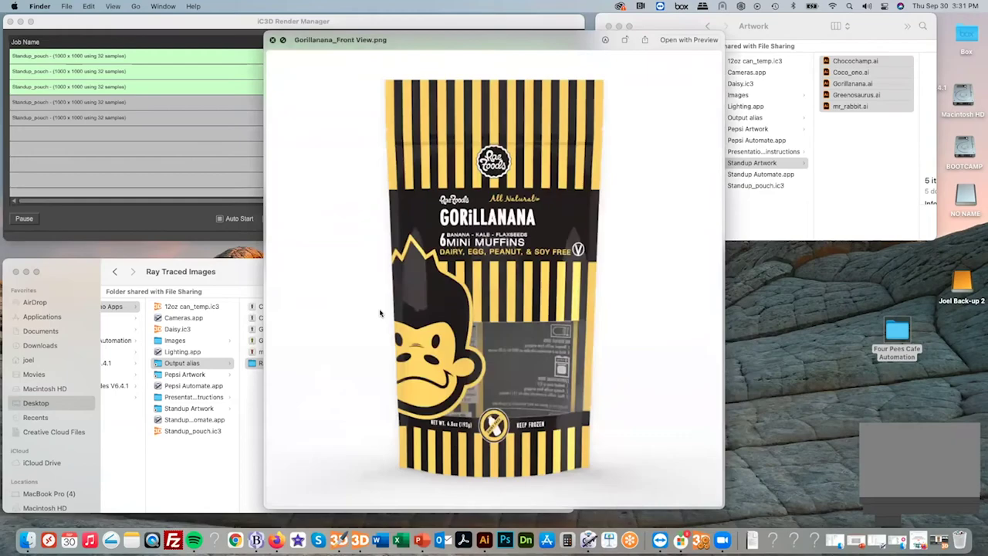
key(Down)
key(Down)
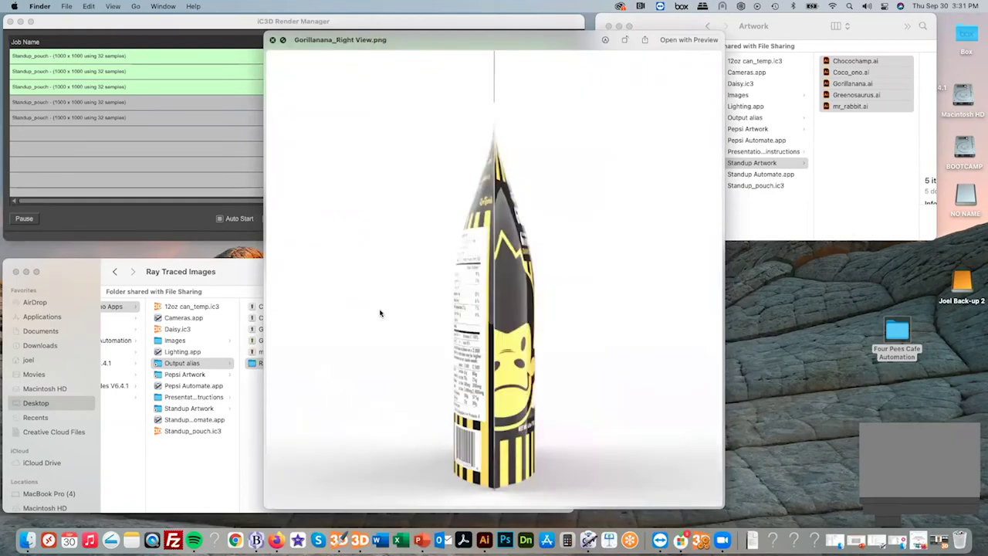
key(space)
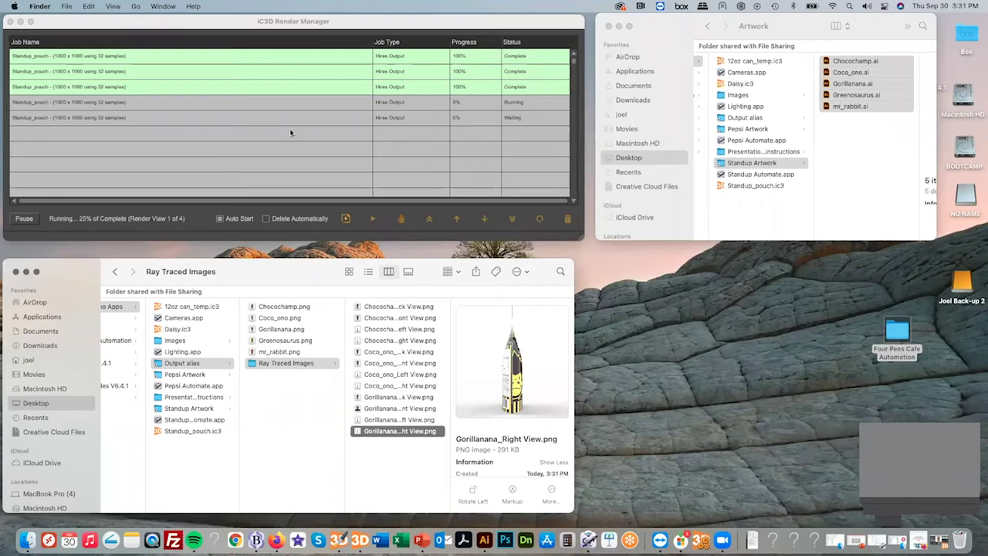
key(space)
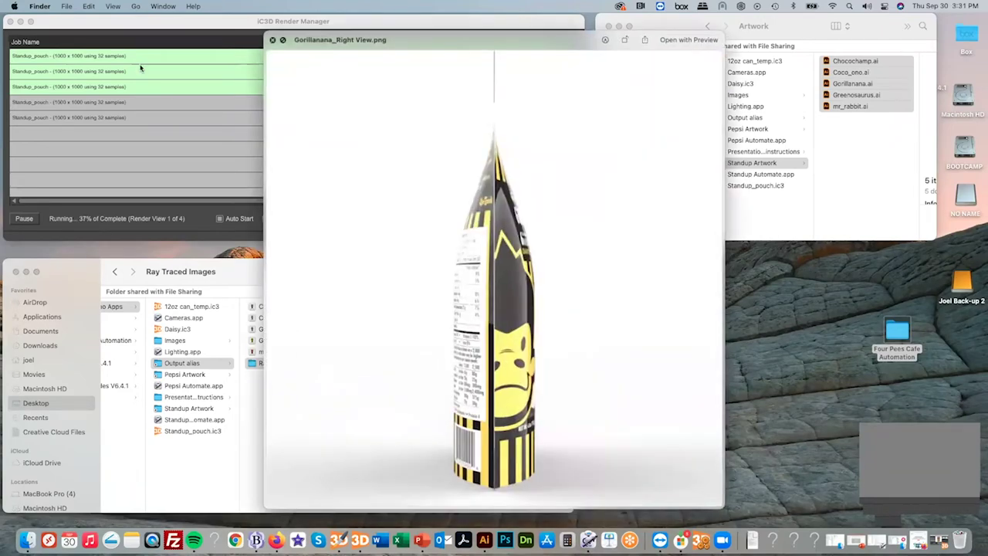
click(272, 39)
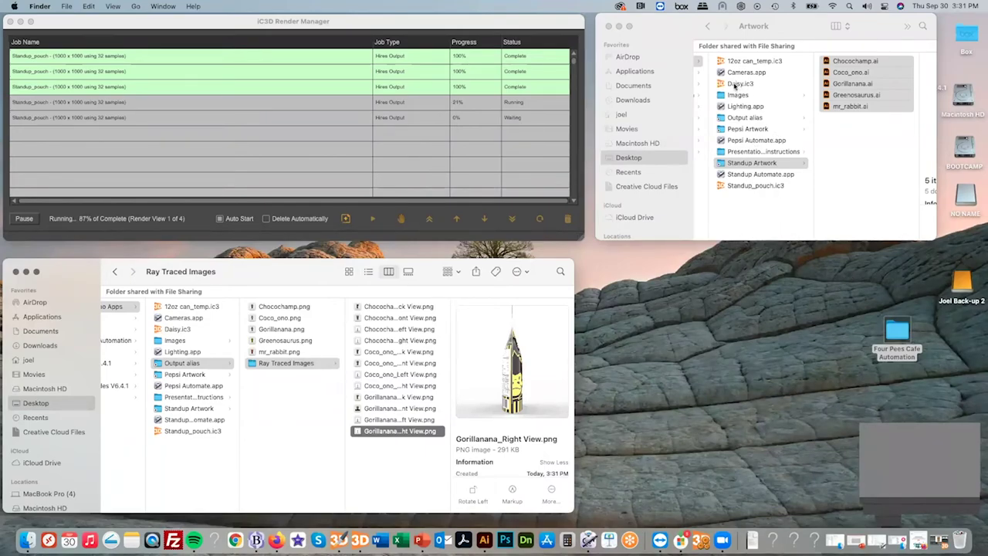
Drag Daisy.ic3 into the render queue, then move the 12oz can_temp scene over Pepsi Automate.
scroll(742, 85, left, 1)
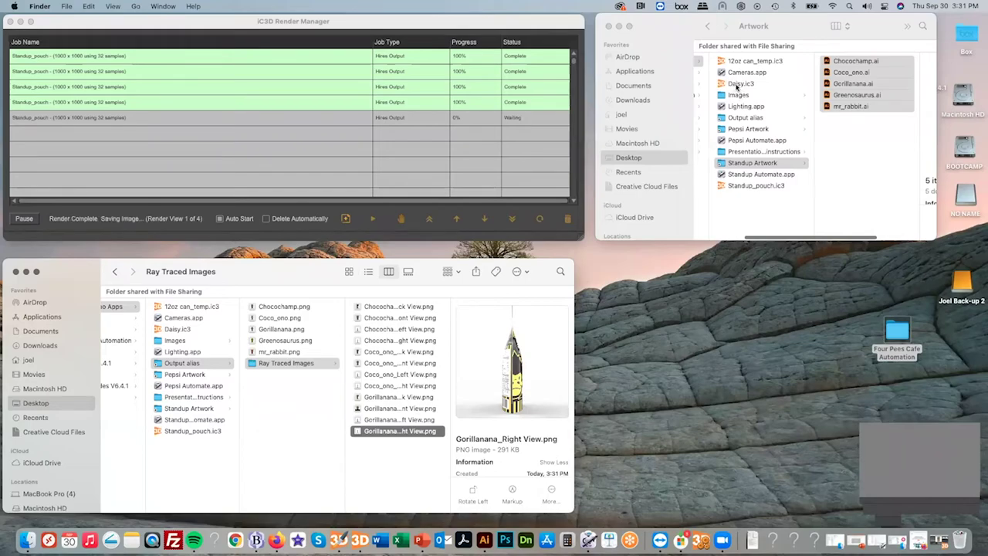
scroll(734, 85, right, 1)
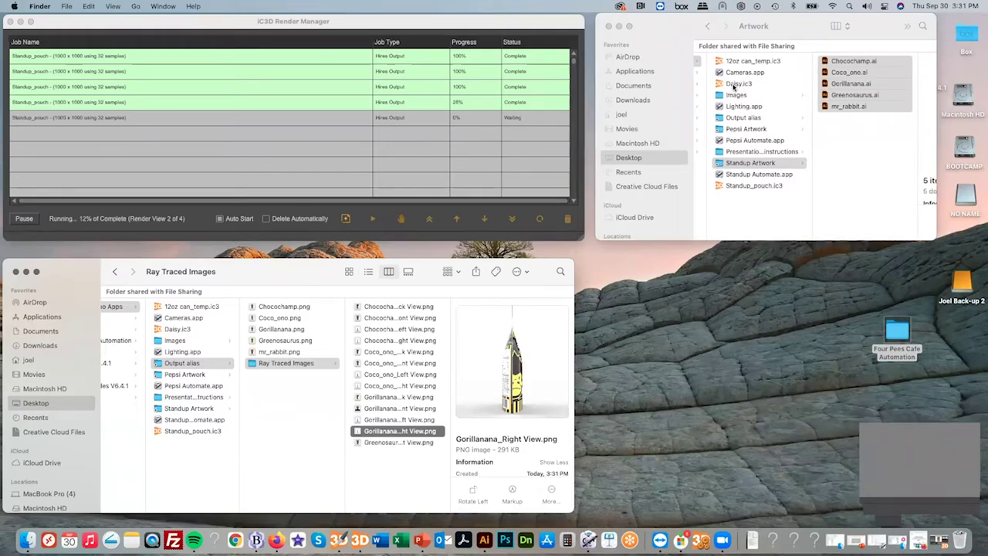
click(734, 87)
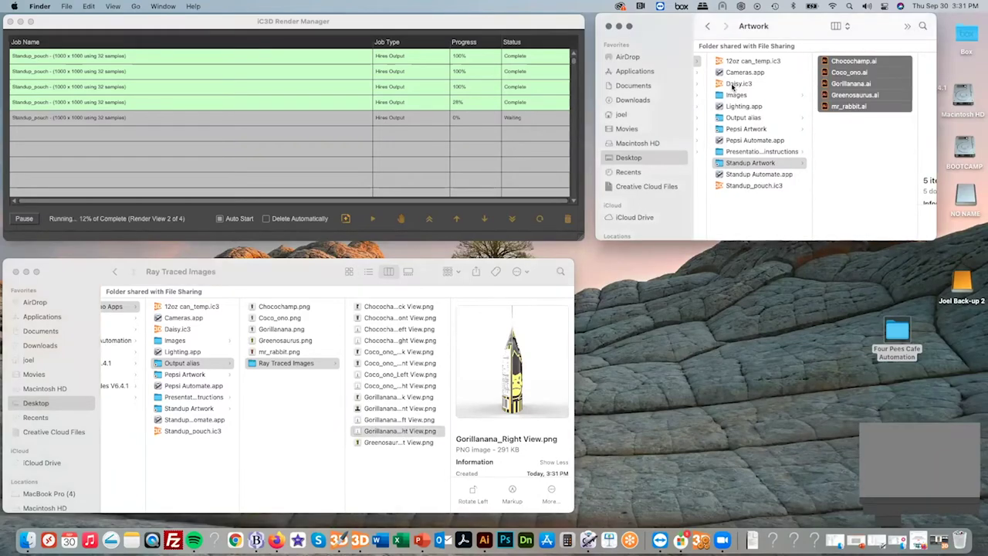
scroll(736, 87, left, 2)
click(736, 85)
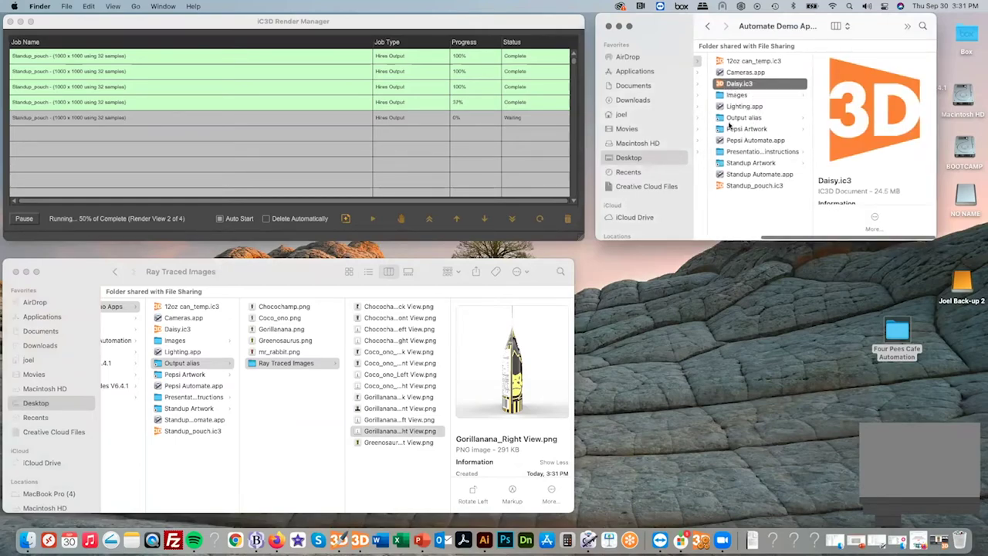
drag(737, 84, 747, 108)
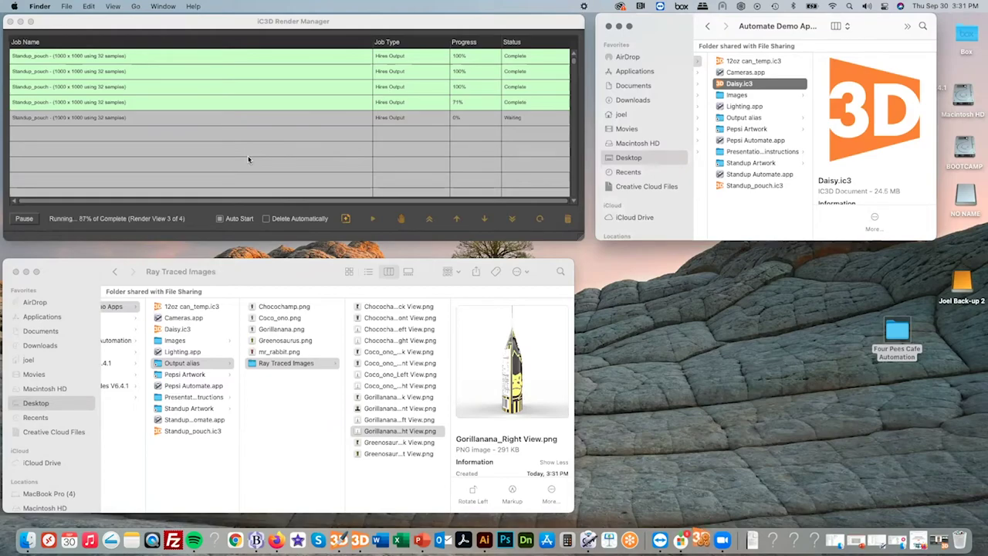
click(745, 61)
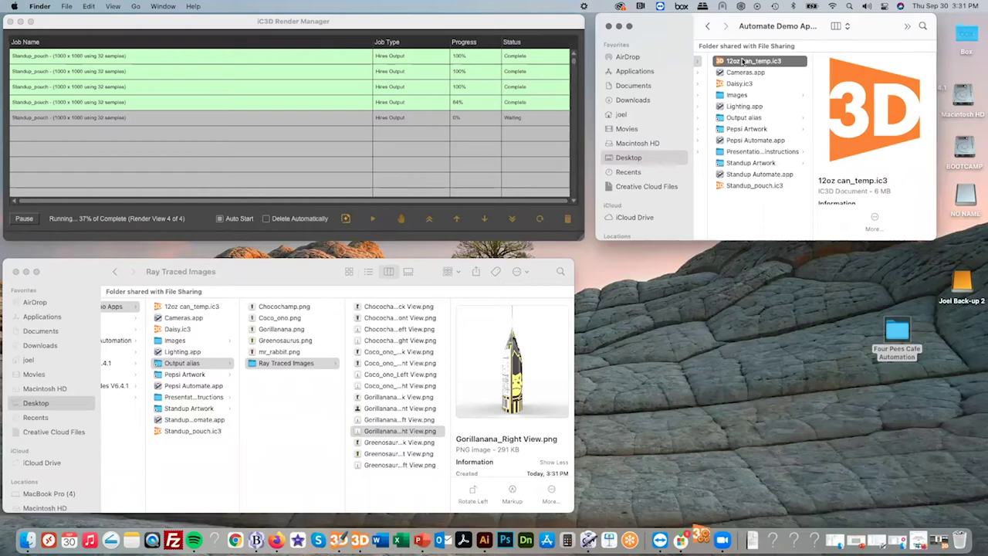
mouse_move(746, 68)
mouse_down()
mouse_move(787, 137)
mouse_move(772, 130)
mouse_move(766, 93)
mouse_move(755, 116)
mouse_move(749, 62)
mouse_move(746, 73)
mouse_up()
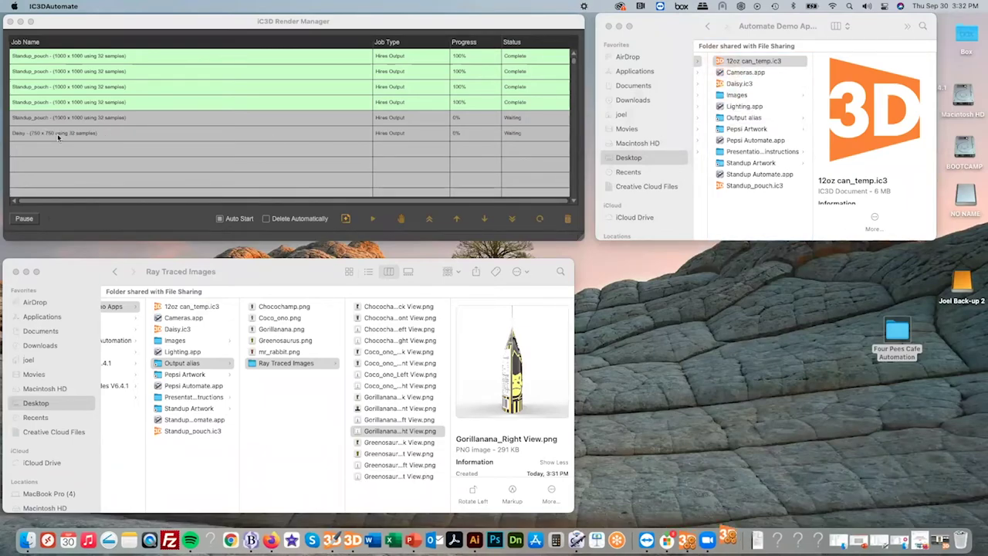
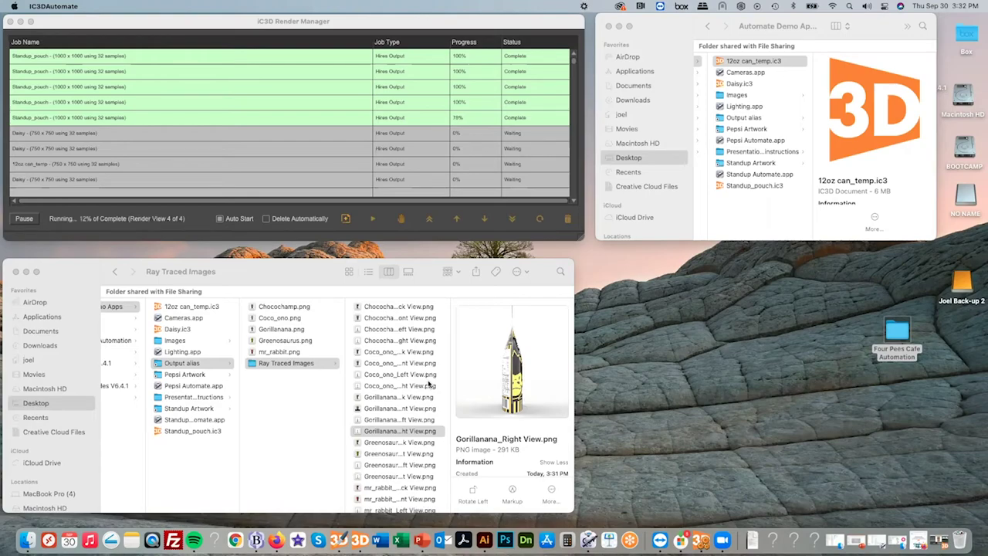
Quick Look the pouch renders from Chocochamp back view through mr_rabbit back view, then close the preview.
click(389, 307)
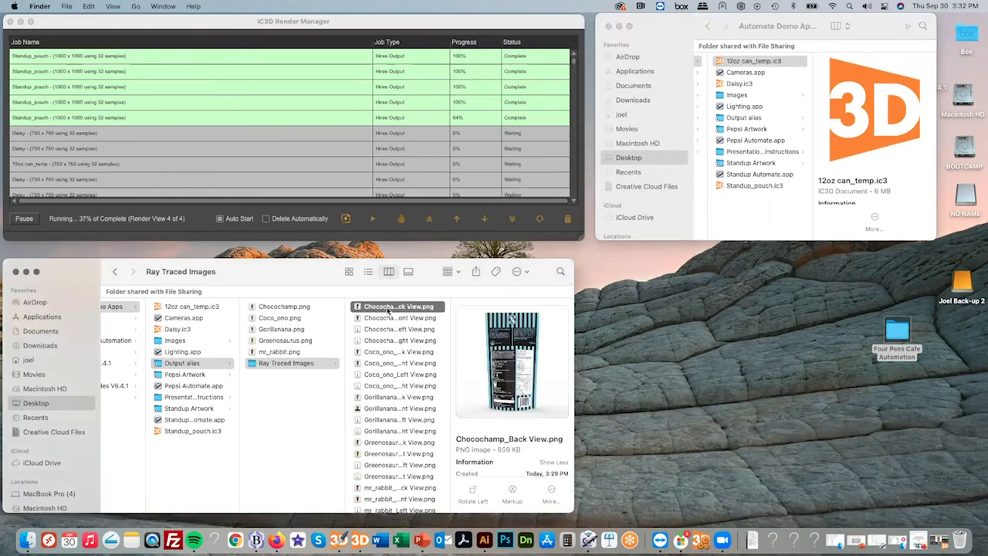
key(space)
key(Down)
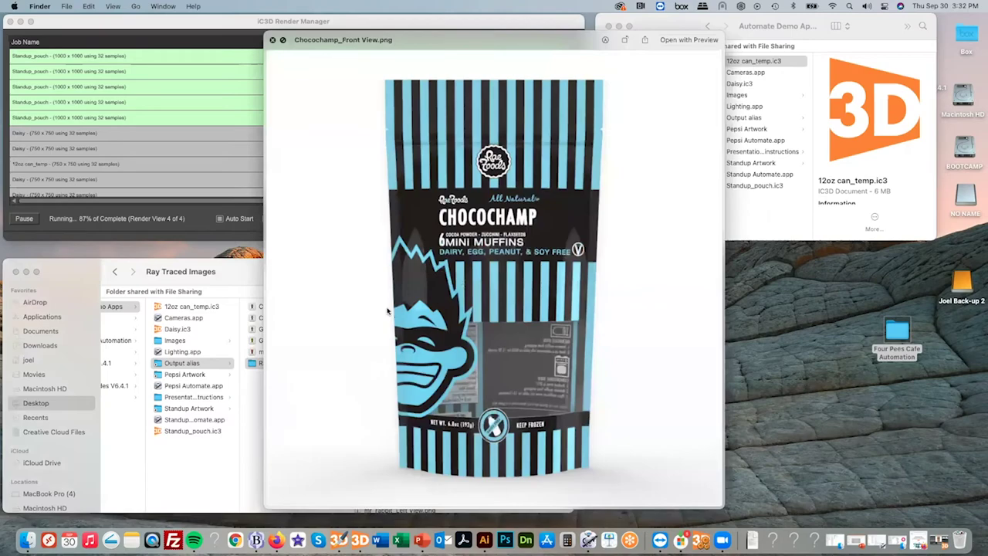
key(Down)
key(Down)
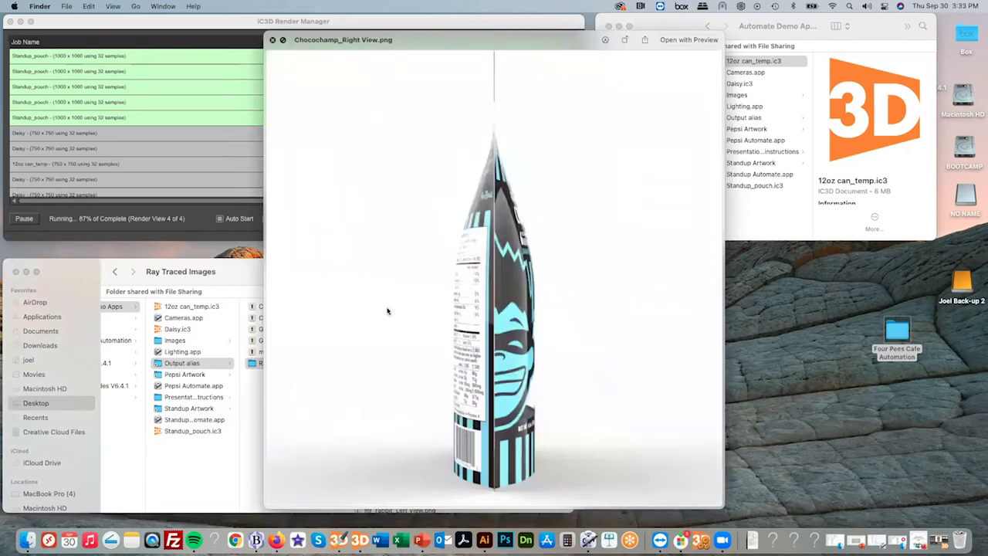
key(Down)
key(Down)
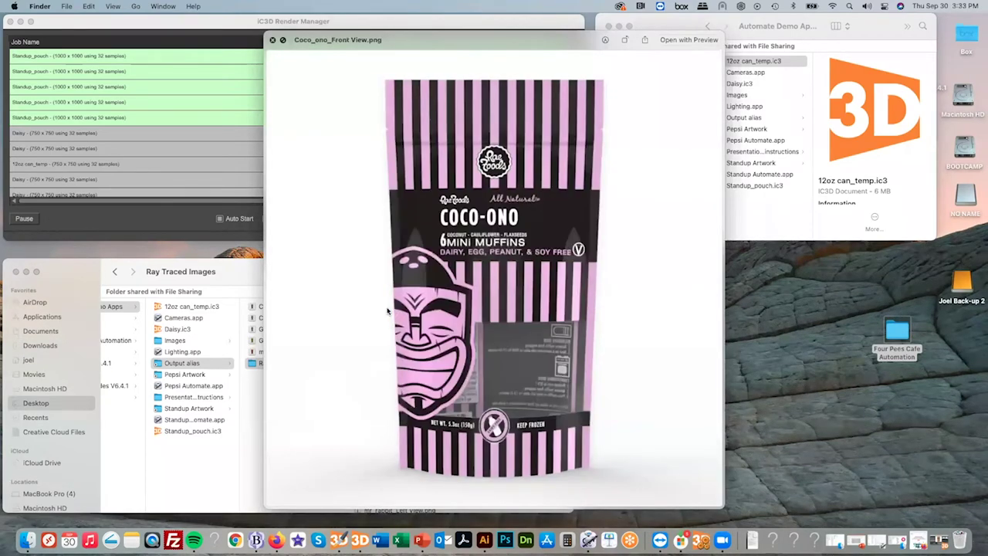
key(Down)
key(Down)
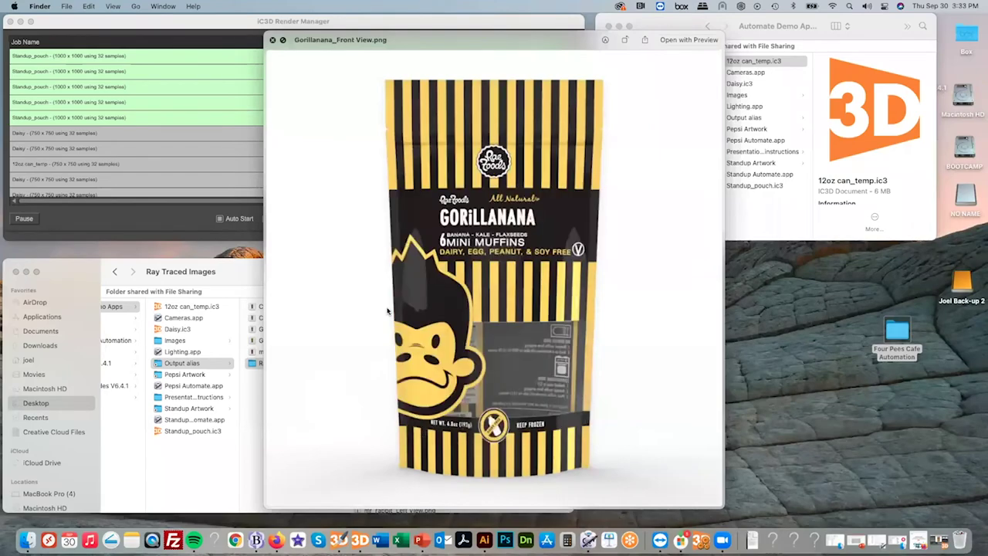
key(Down)
key(Down)
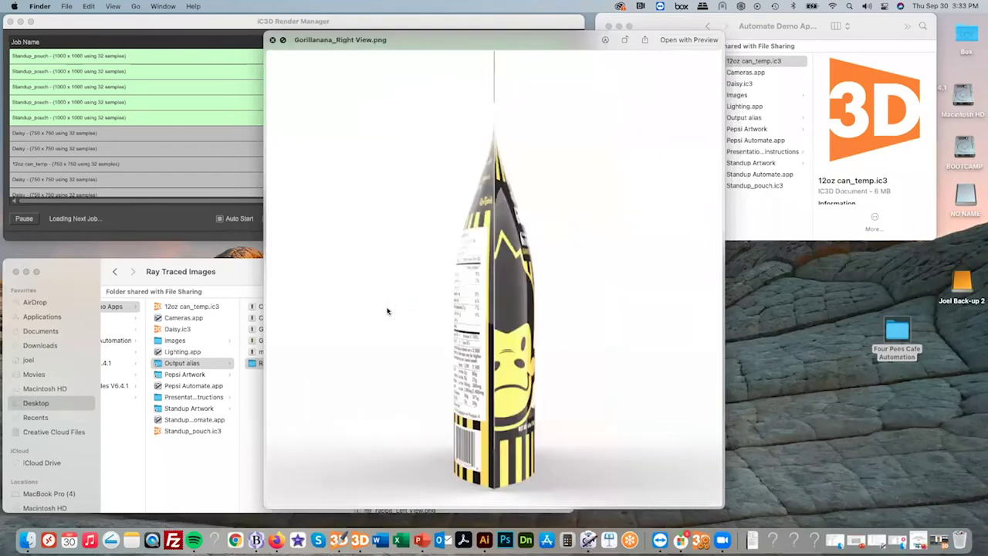
key(Down)
key(Down)
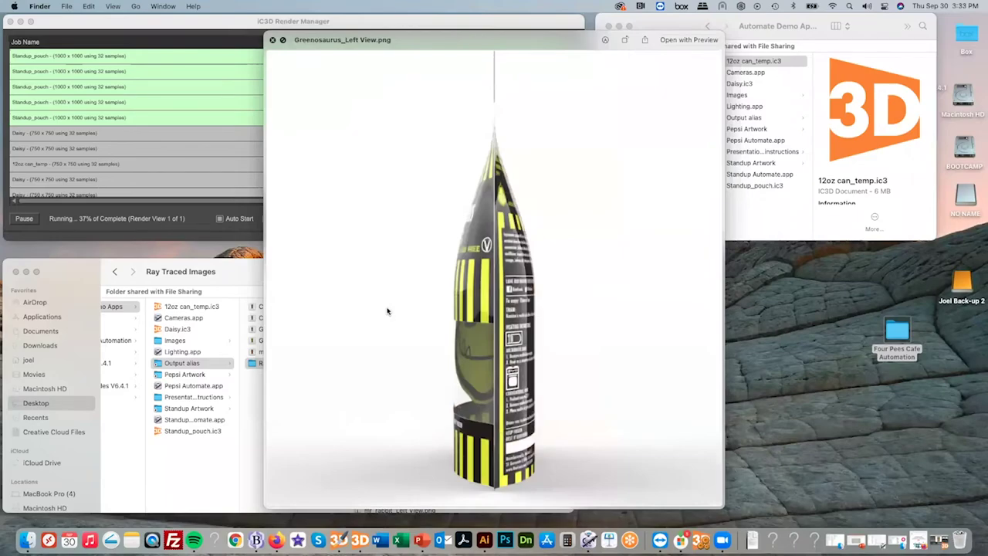
key(Down)
key(Down)
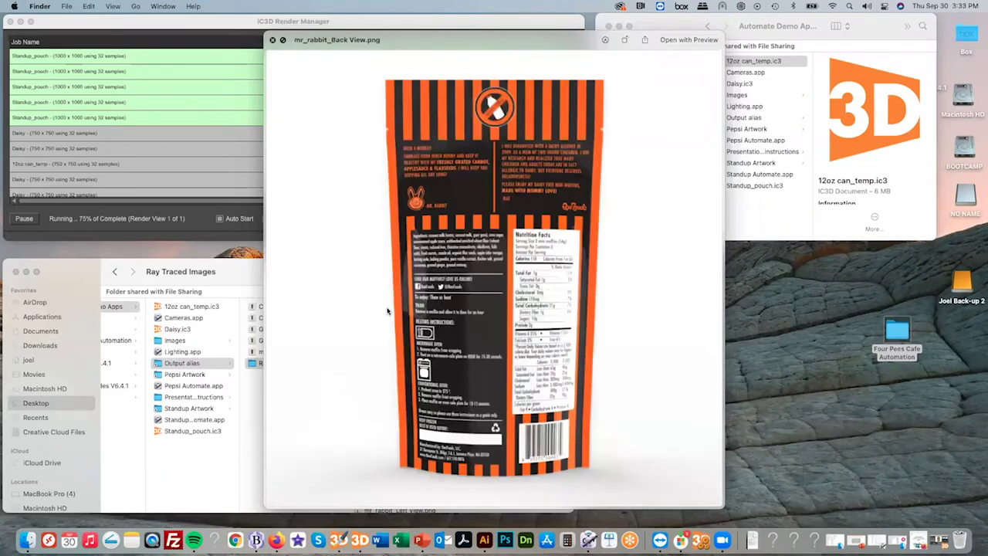
key(Down)
key(Down)
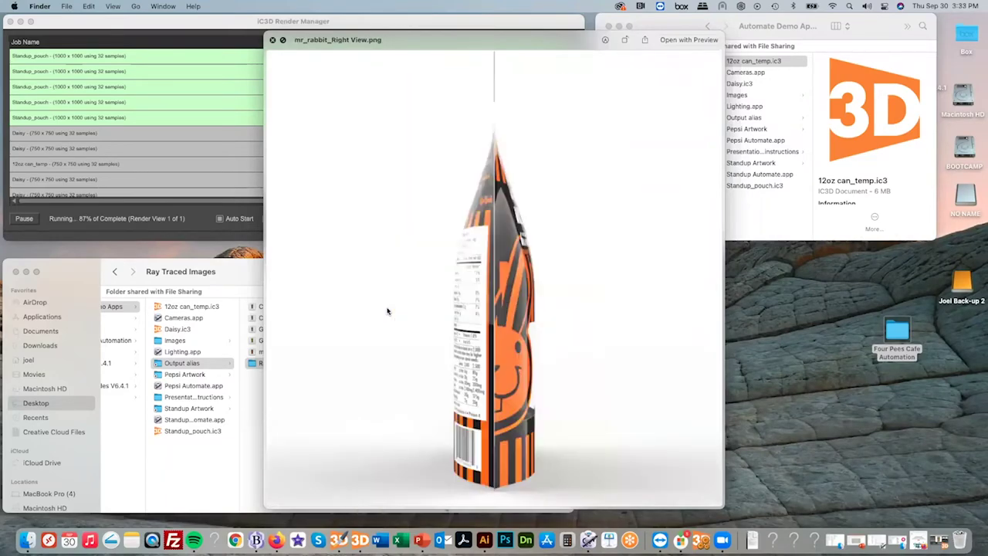
key(space)
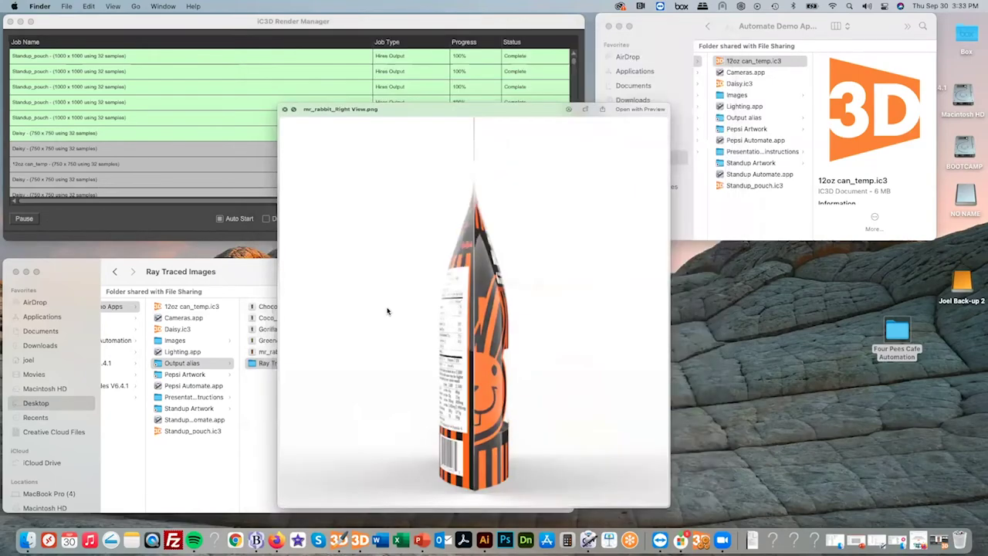
Scroll Ray Traced Images to the top and select the first can frame, 12oz can_temp_GS1-24-0.png.
drag(296, 270, 299, 253)
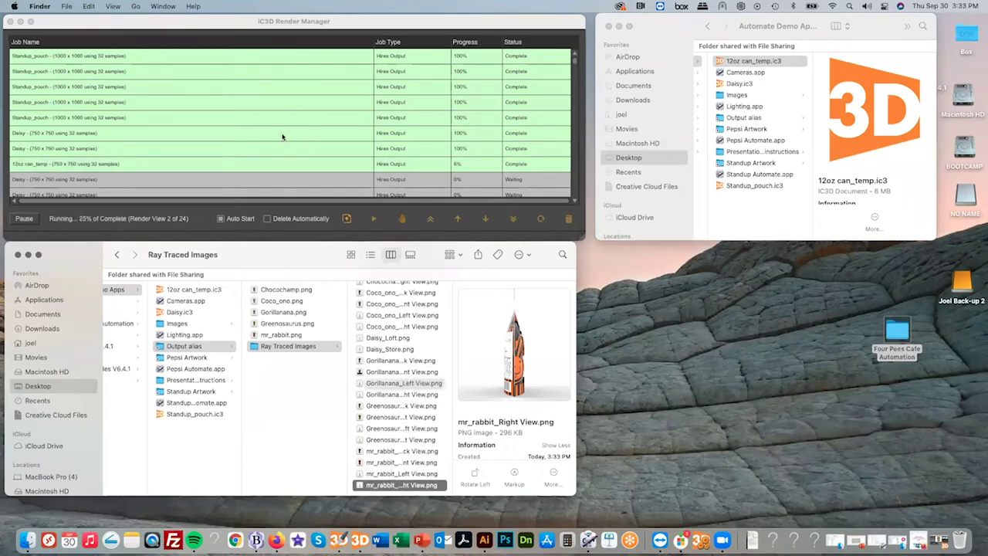
scroll(303, 114, down, 5)
scroll(303, 114, up, 5)
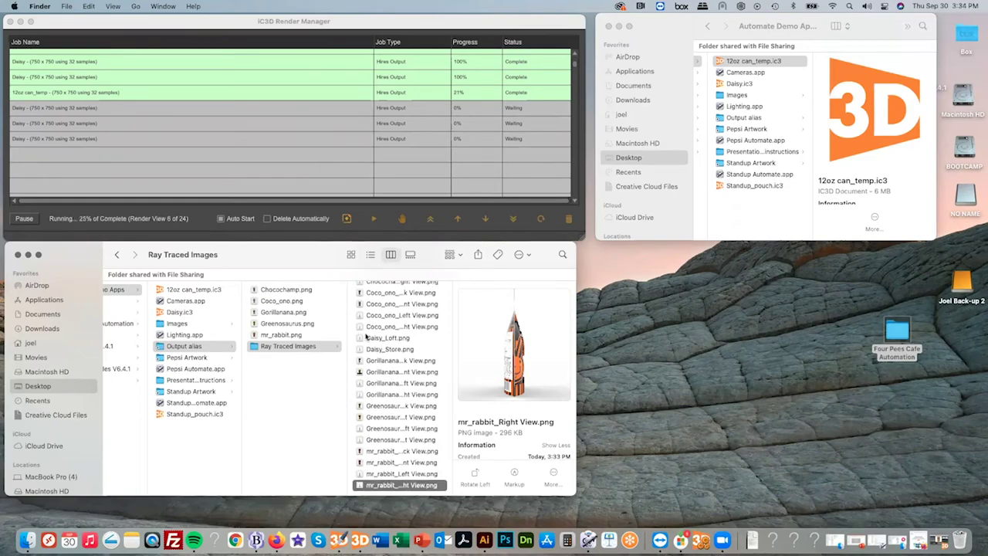
scroll(386, 340, up, 3)
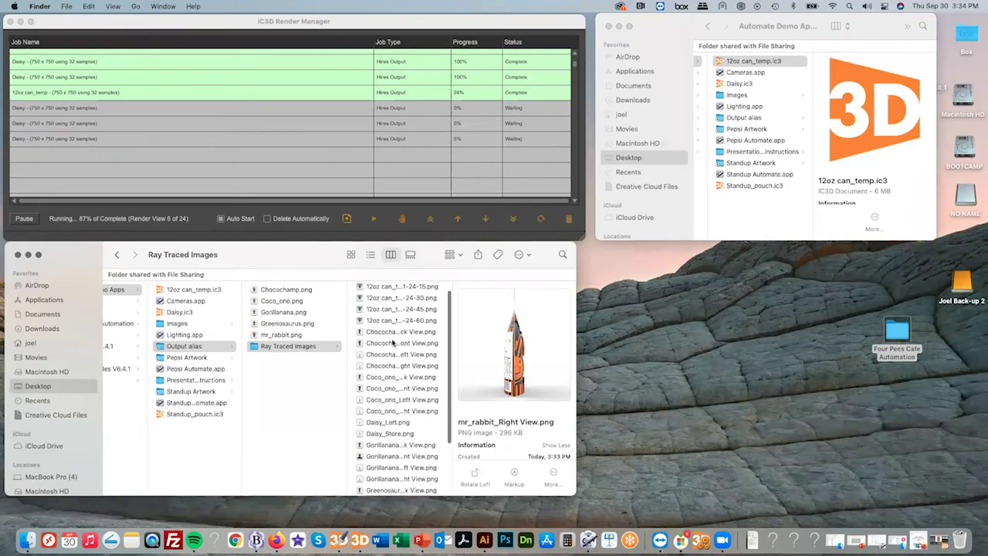
click(379, 335)
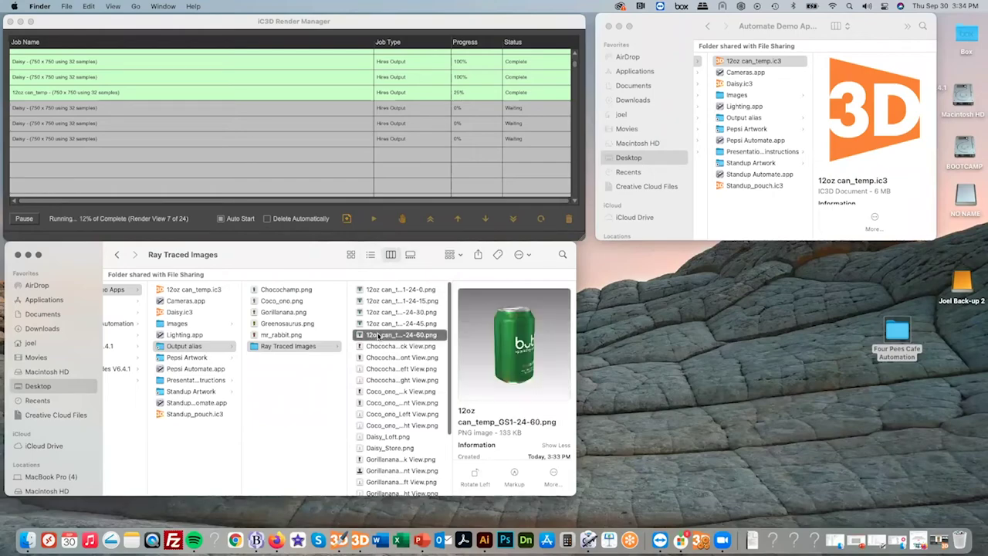
click(393, 292)
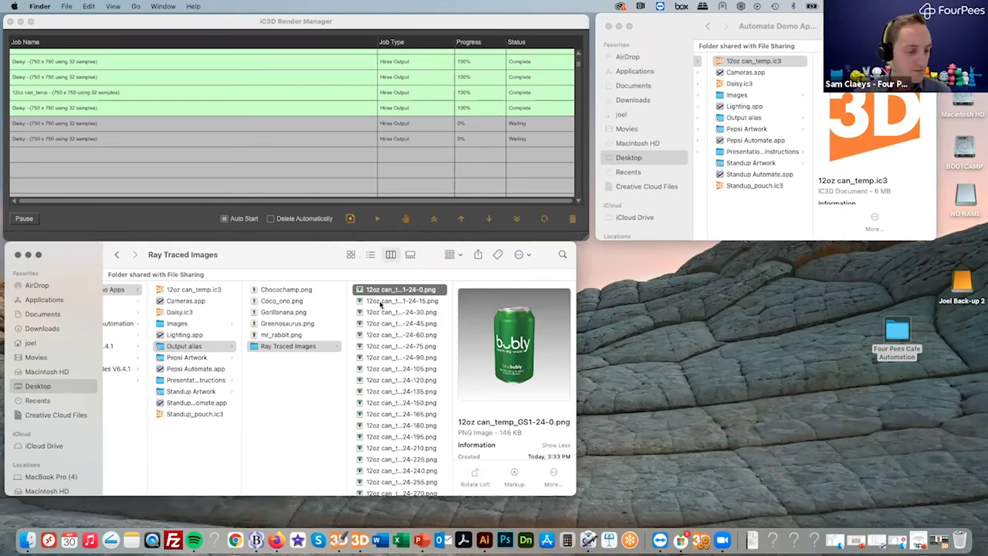
Let the 12oz can_temp turntable job run to 100% Complete in Render Manager.
scroll(381, 309, down, 5)
Quick Look the 12oz can turntable frames and the Chocochamp right and back views, then close the preview.
scroll(385, 298, up, 5)
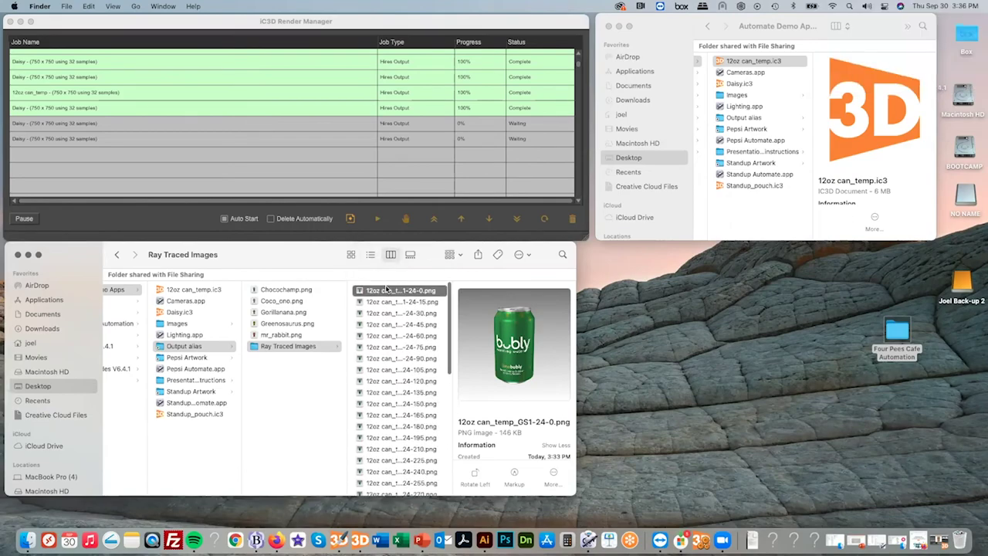
key(space)
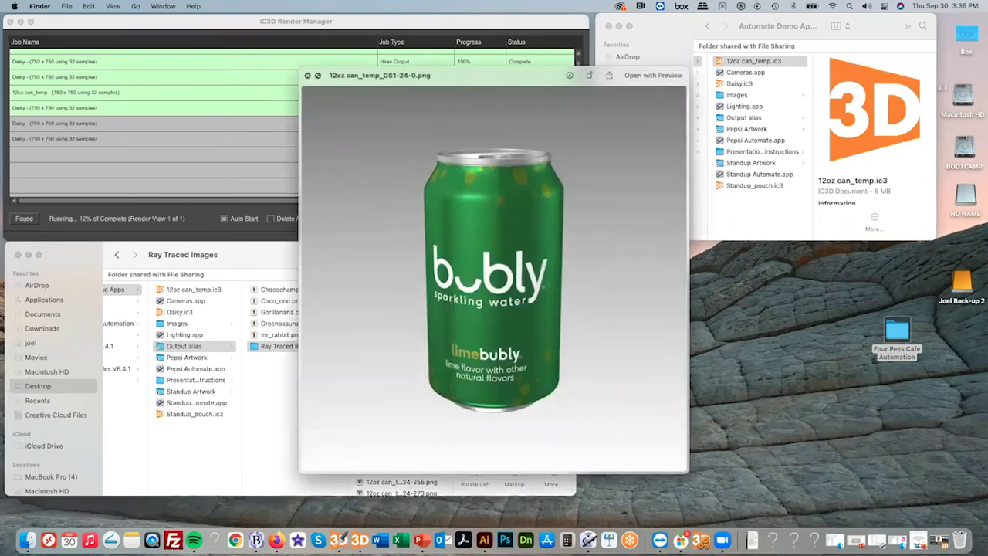
key(Down)
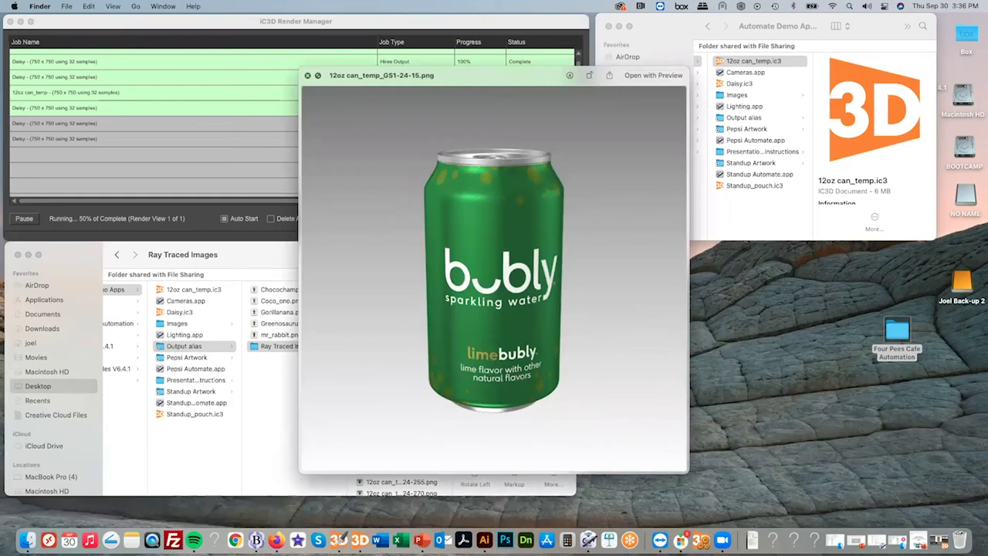
key(Down)
key(Down)
key(Down)
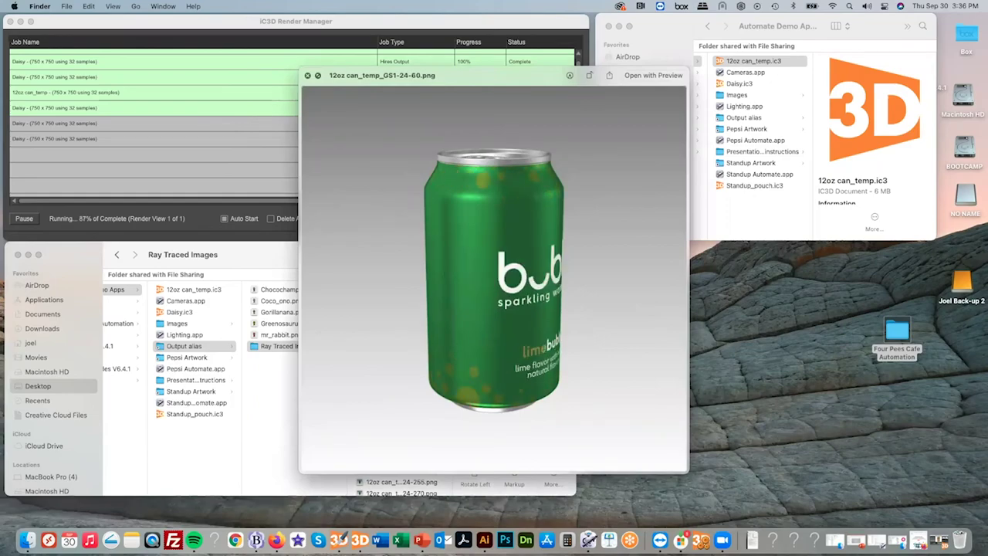
key(Down)
key(Down)
key(Down)
key(Down)
key(Down)
key(Down)
key(Down)
key(Down)
key(Down)
key(Down)
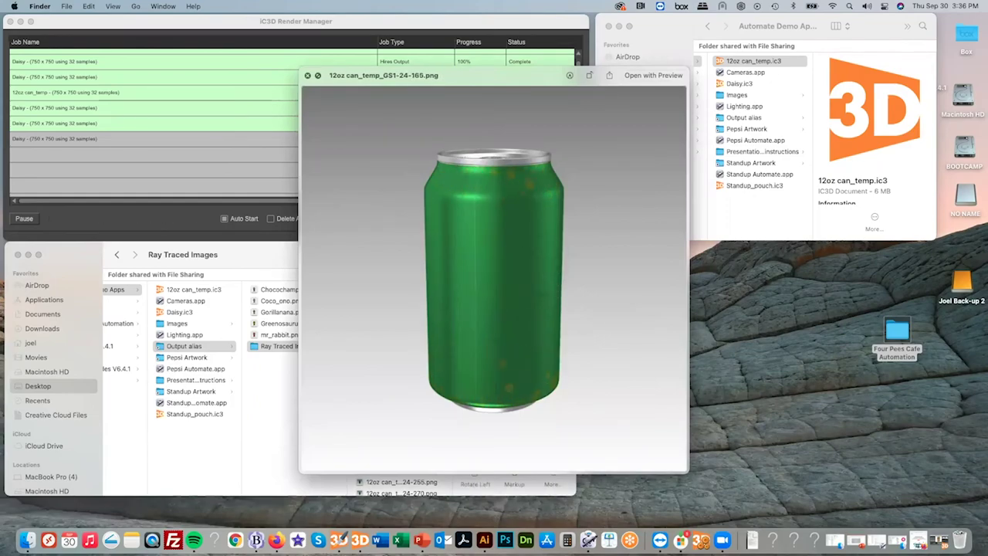
key(Down)
key(Down)
key(Down)
key(Down)
key(Down)
key(Down)
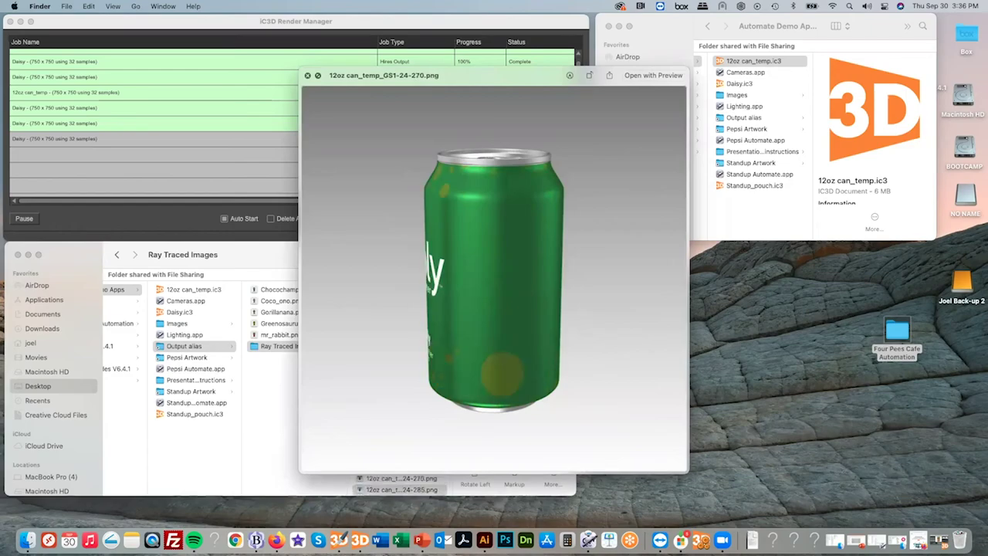
key(Down)
key(Down)
key(Down)
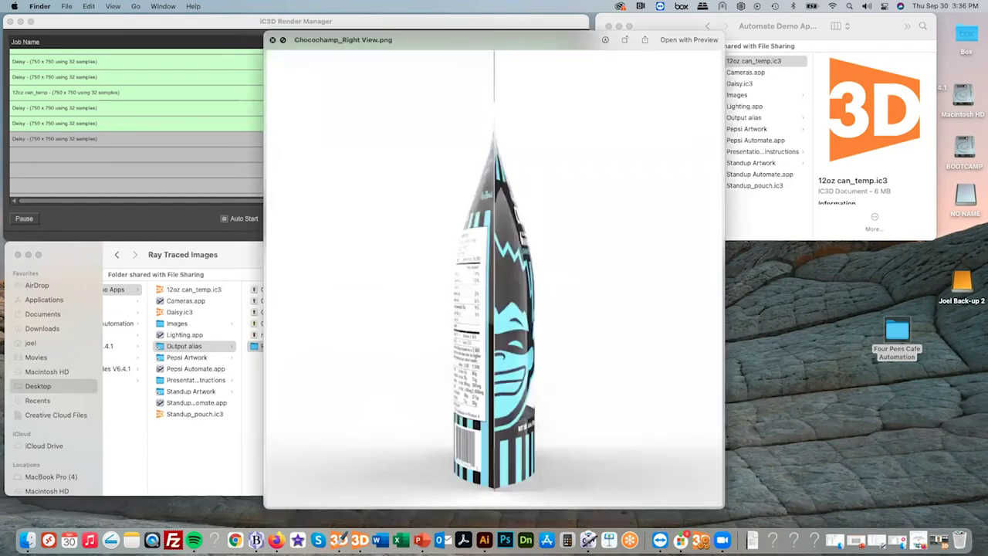
key(Down)
key(Down)
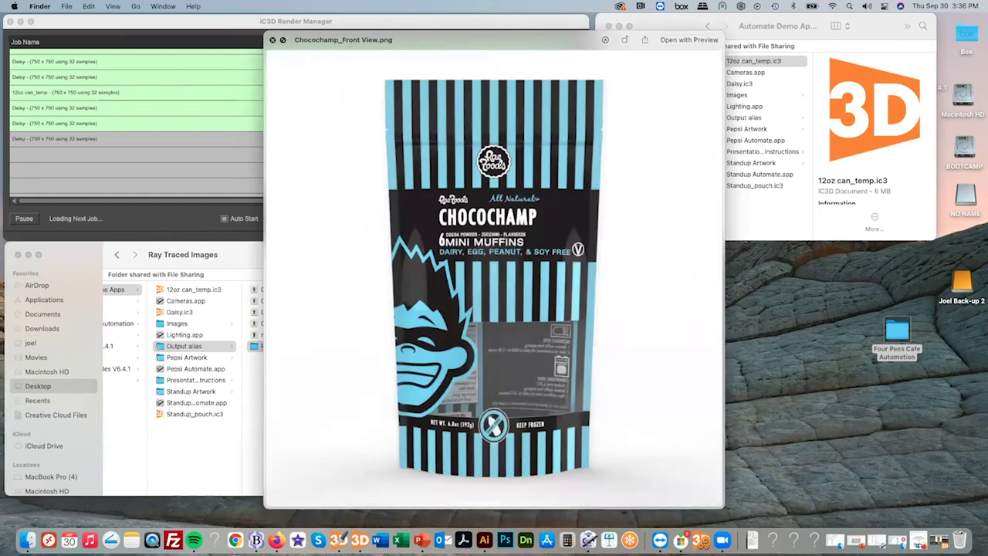
key(Down)
key(Down)
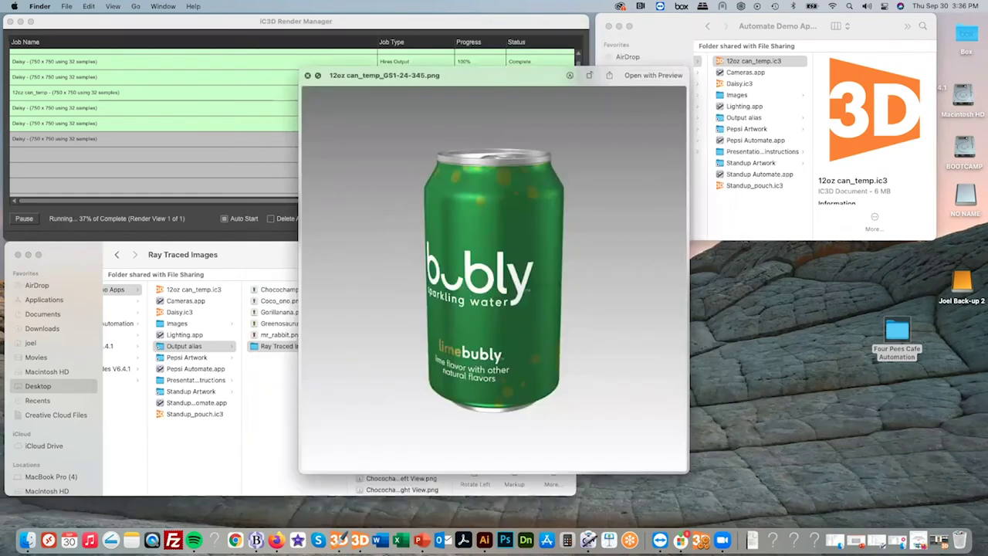
key(space)
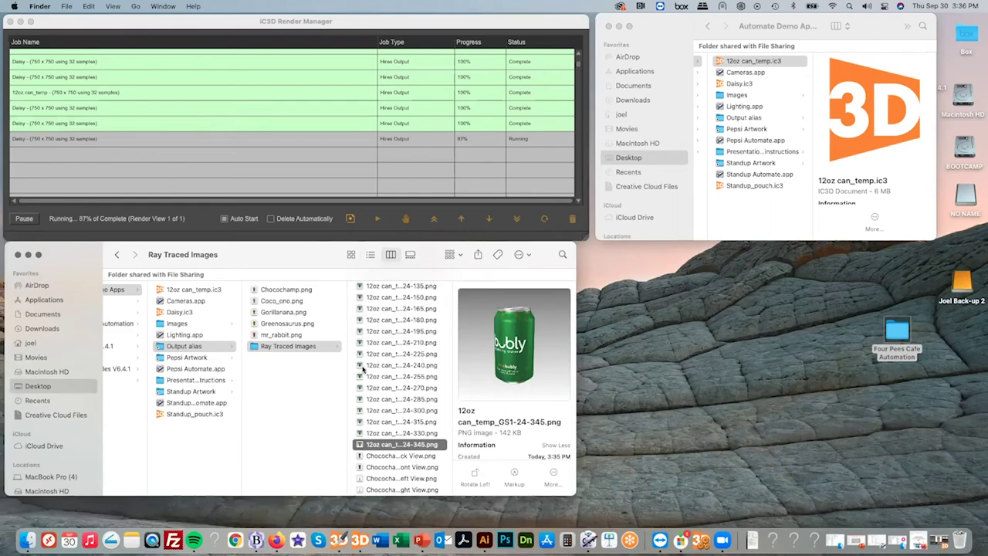
Scroll down the column and select Daisy_Loft.png.
scroll(394, 363, down, 6)
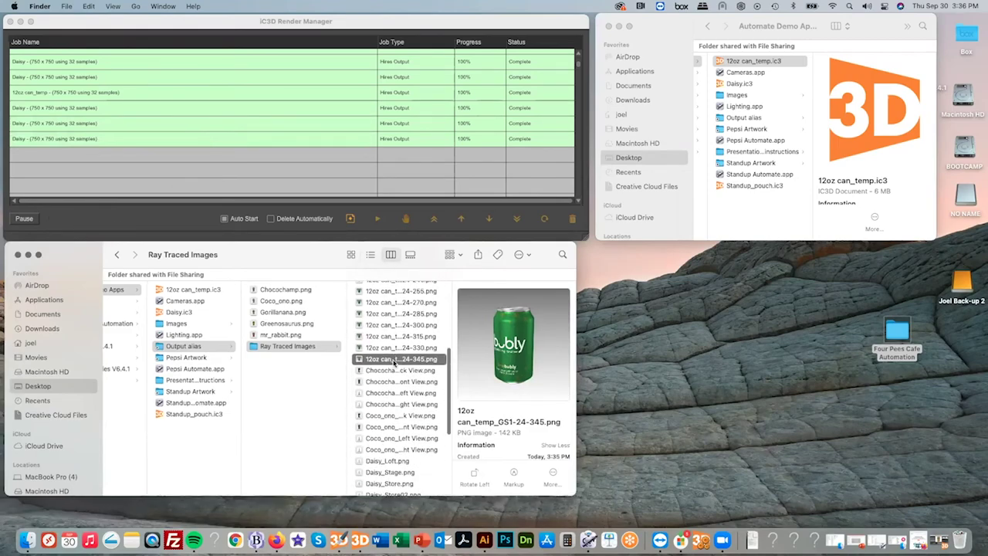
scroll(394, 363, down, 1)
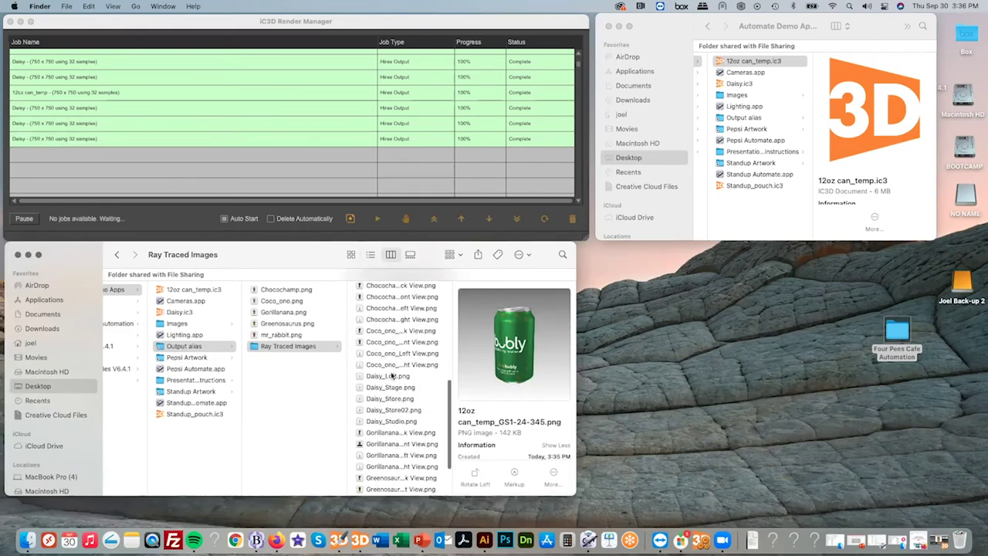
click(410, 377)
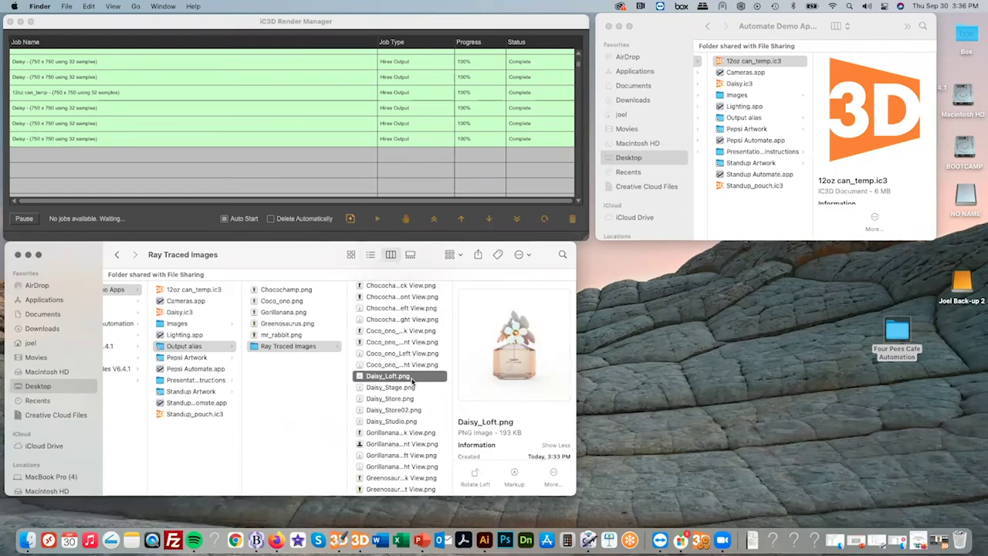
Preview Daisy_Loft, Daisy_Stage, Daisy_Store and Daisy_Store02 full-size, ending back on Daisy_Store.png.
key(space)
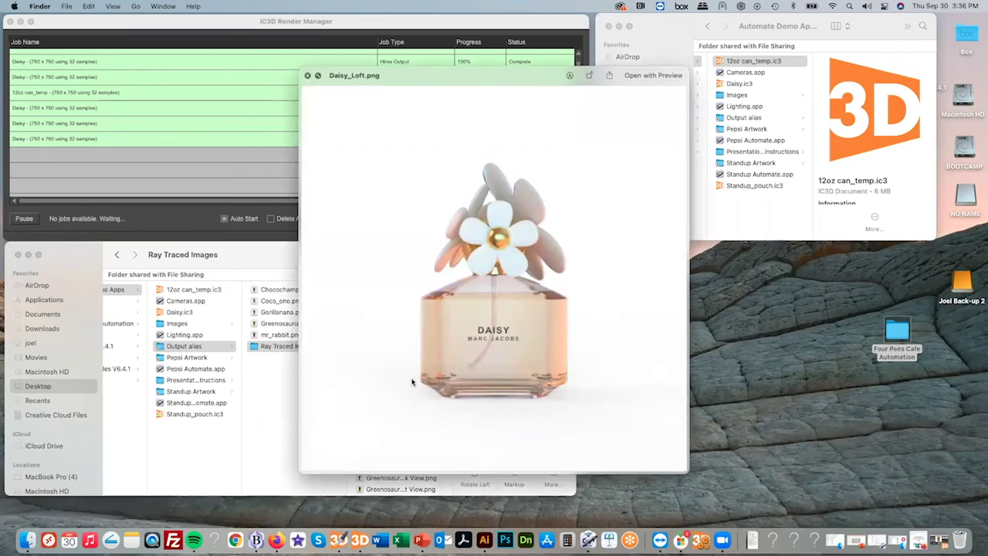
key(Down)
key(Down)
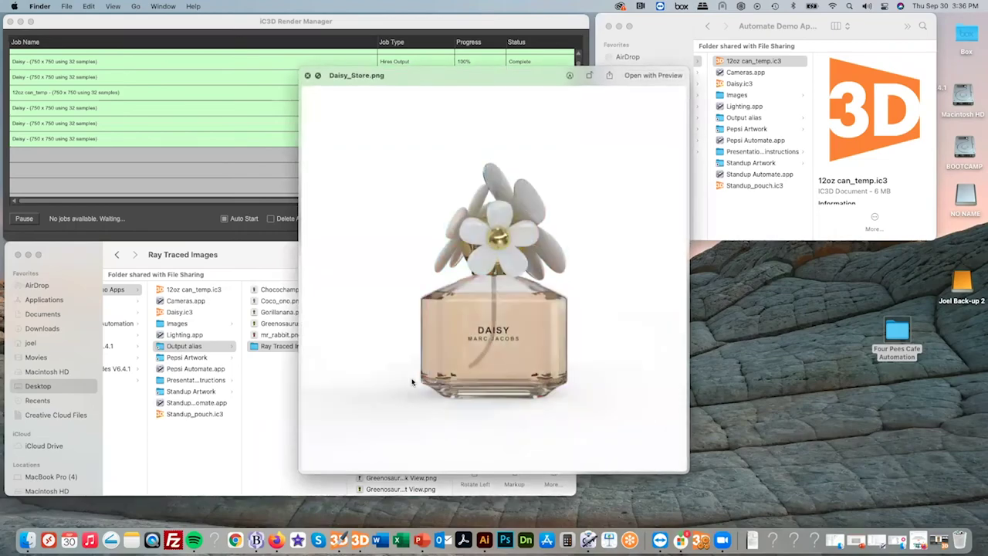
key(Down)
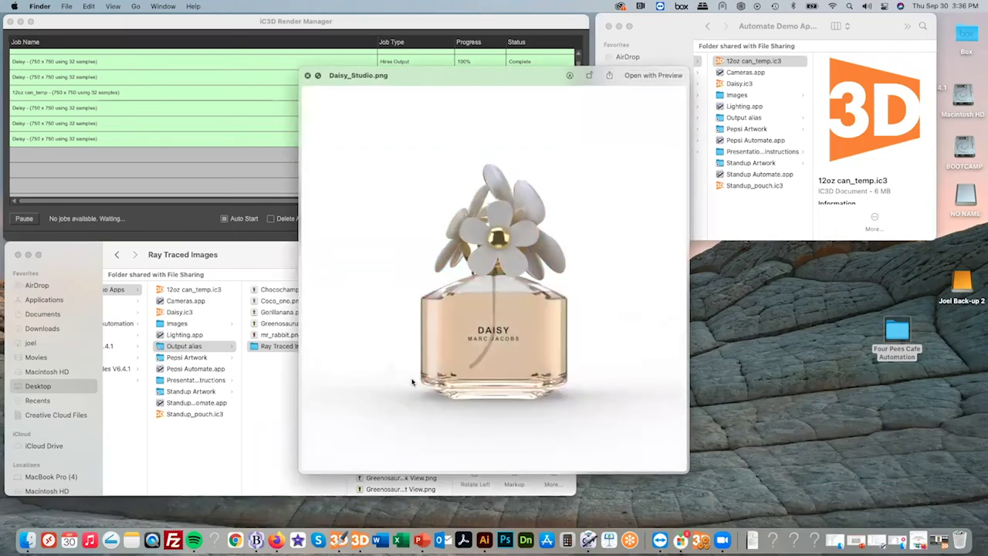
key(Down)
key(Up)
key(Up)
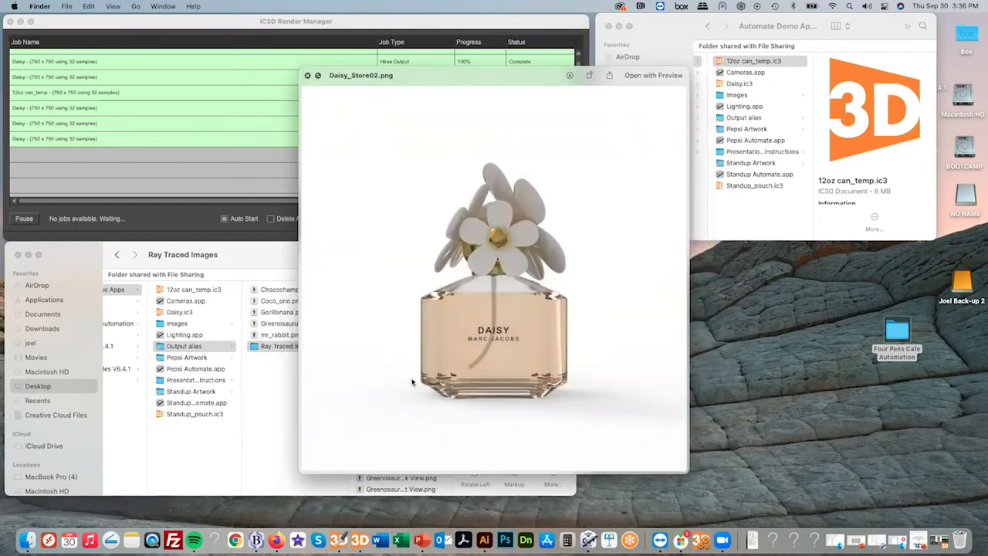
key(Up)
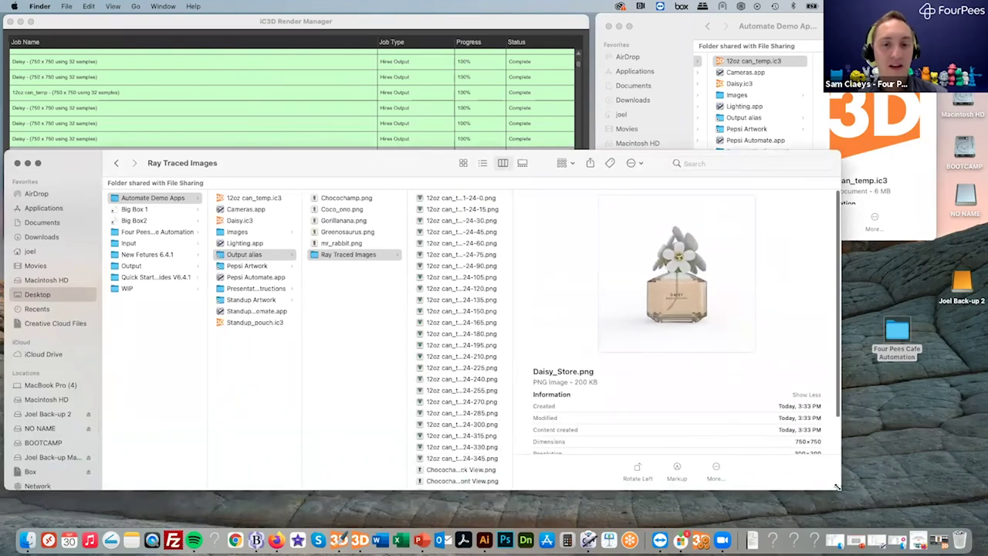
Enlarge the Finder window slightly and scroll through the Ray Traced Images file column.
drag(839, 486, 840, 487)
scroll(473, 366, down, 5)
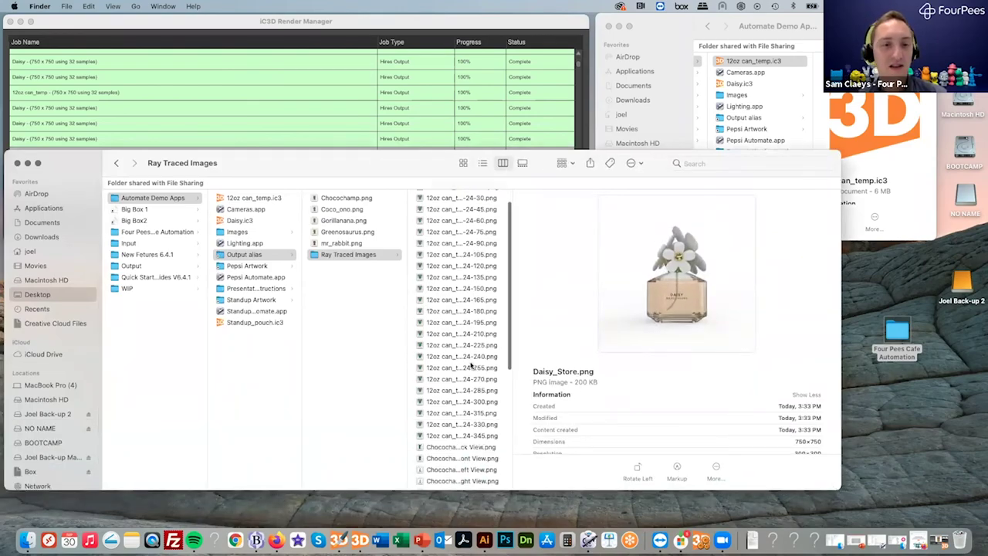
scroll(476, 363, down, 3)
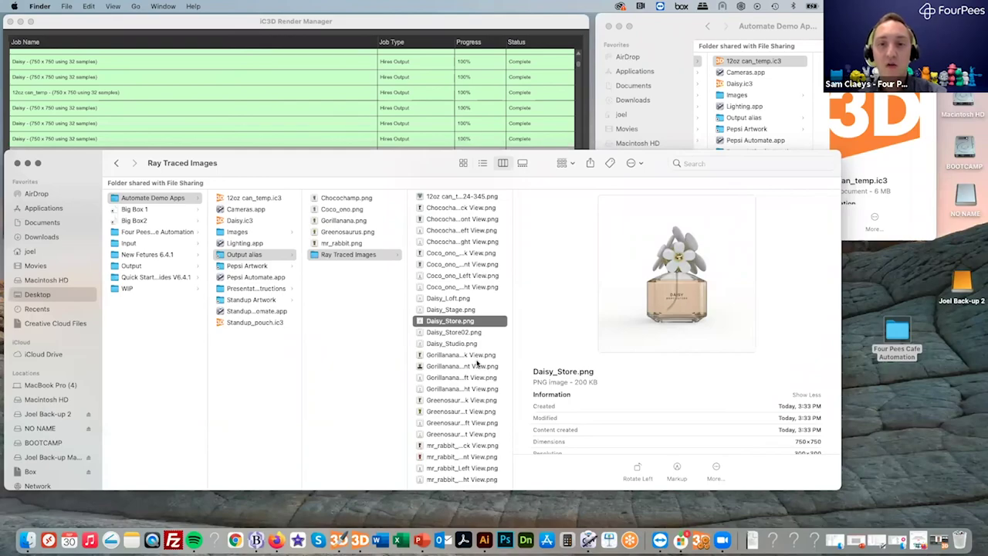
scroll(467, 332, up, 5)
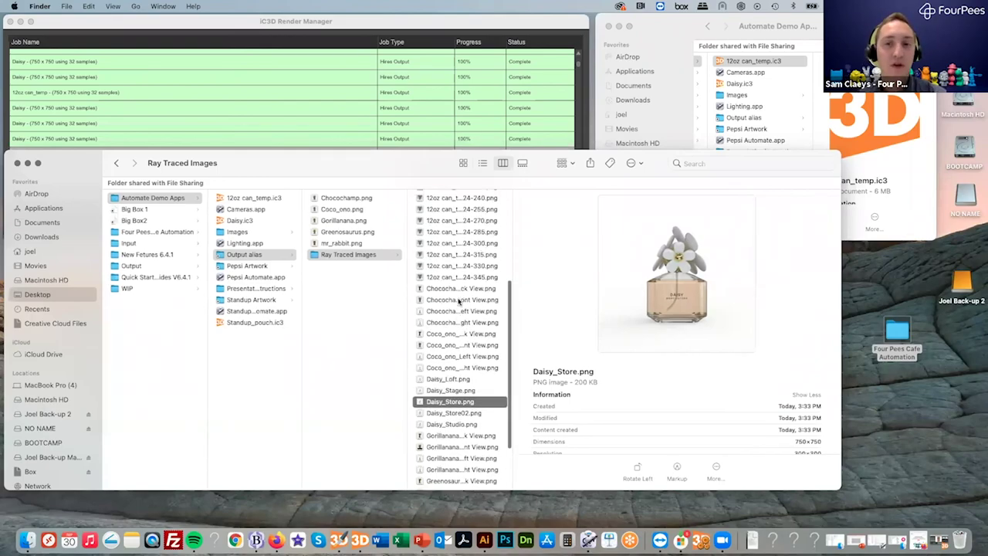
scroll(460, 301, up, 4)
scroll(452, 286, down, 9)
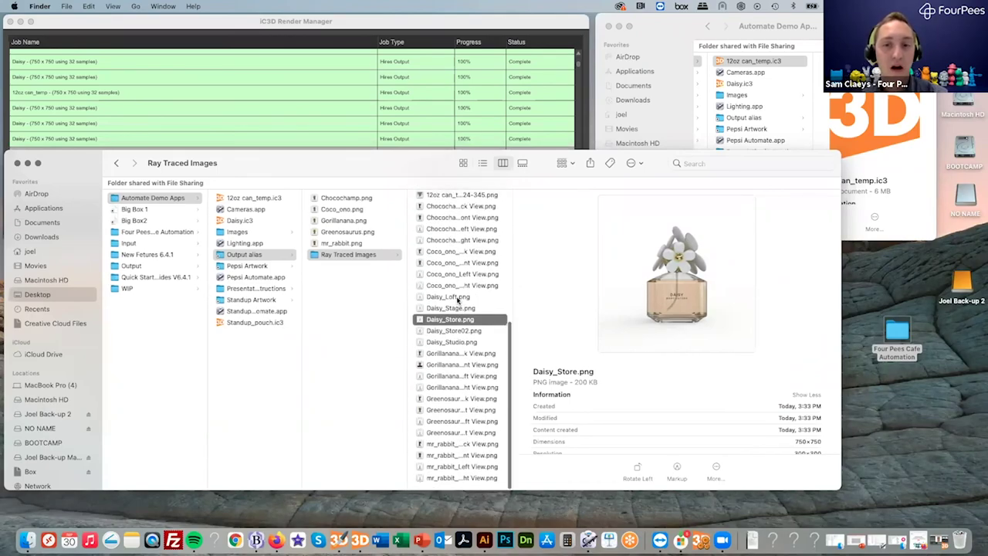
Preview the Coco_ono front and back views and the Chocochamp_Back View.png render.
click(443, 265)
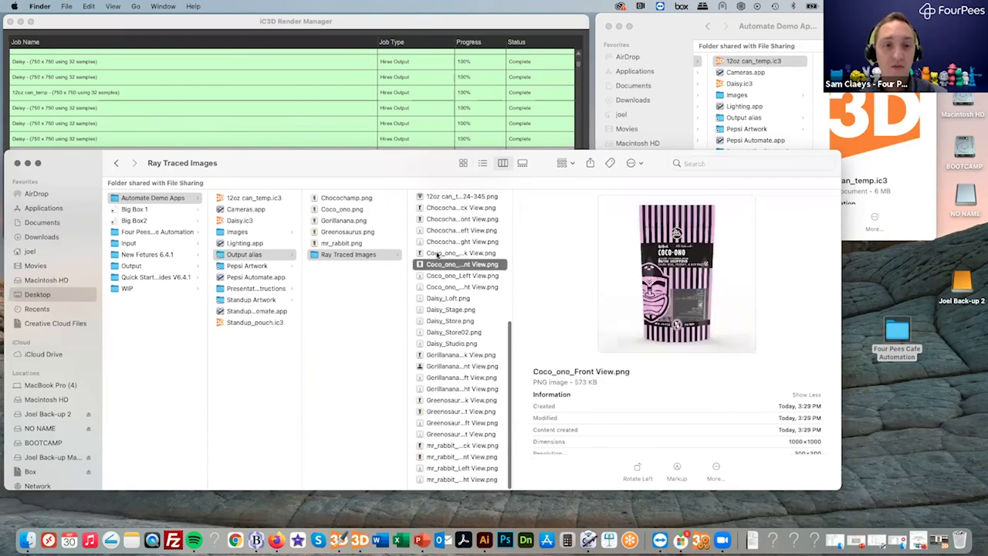
click(438, 254)
scroll(438, 254, down, 2)
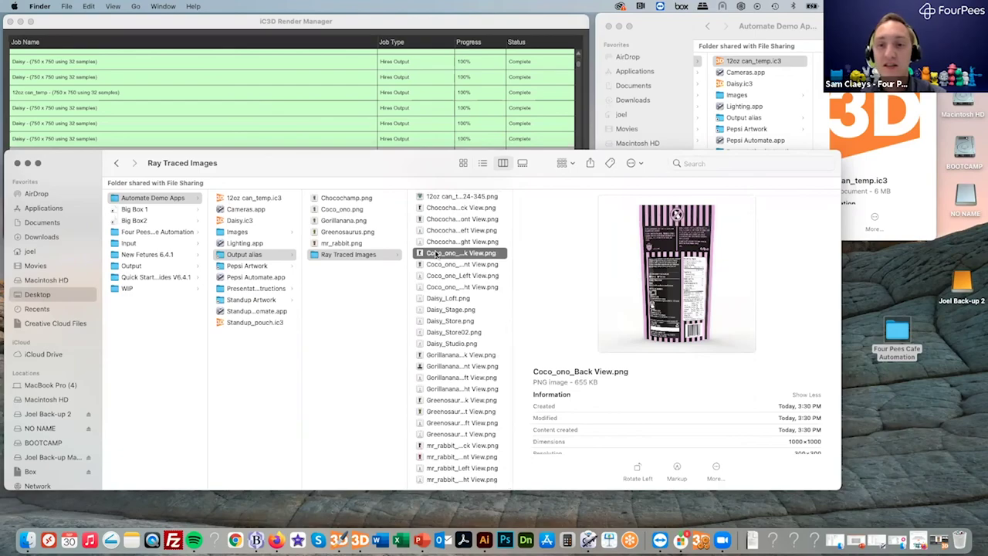
scroll(441, 233, up, 1)
click(443, 230)
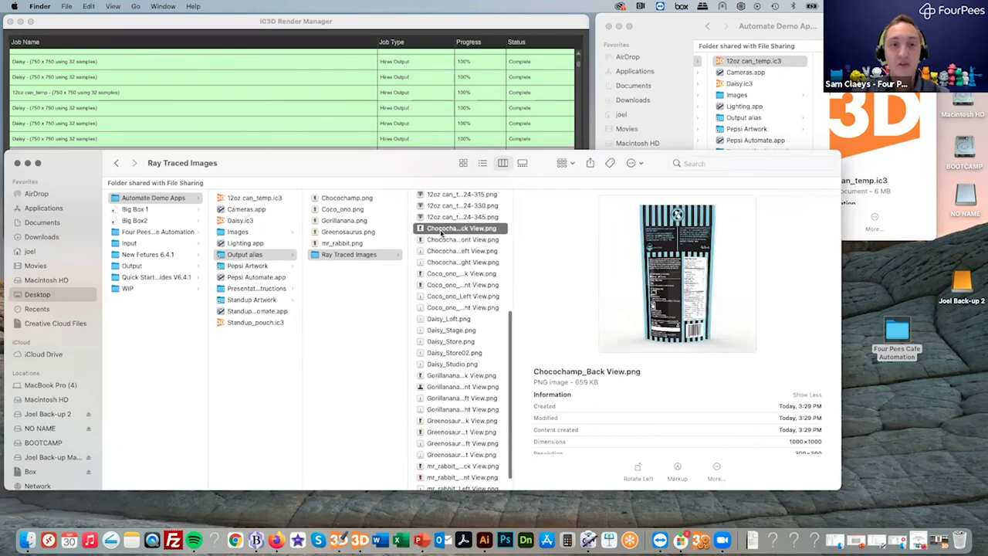
scroll(446, 253, up, 5)
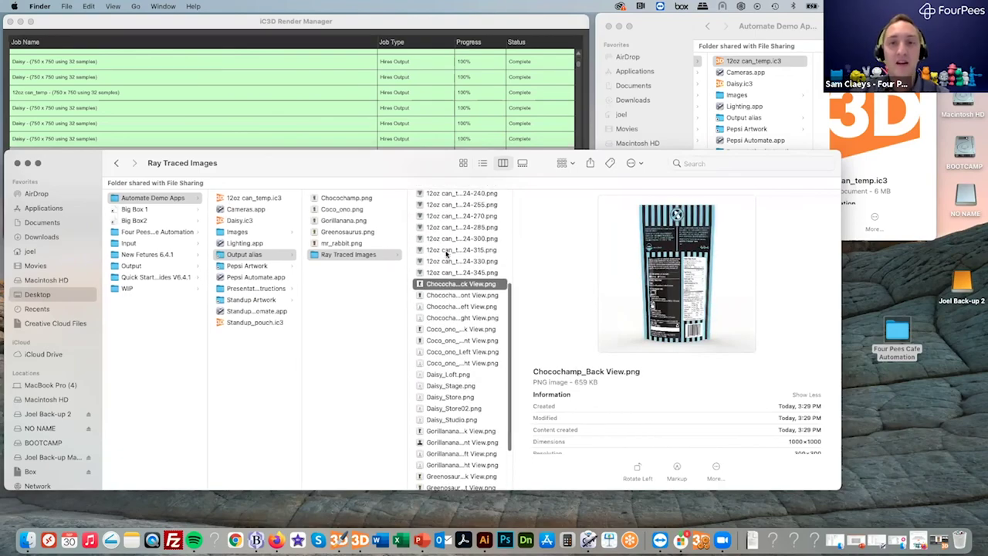